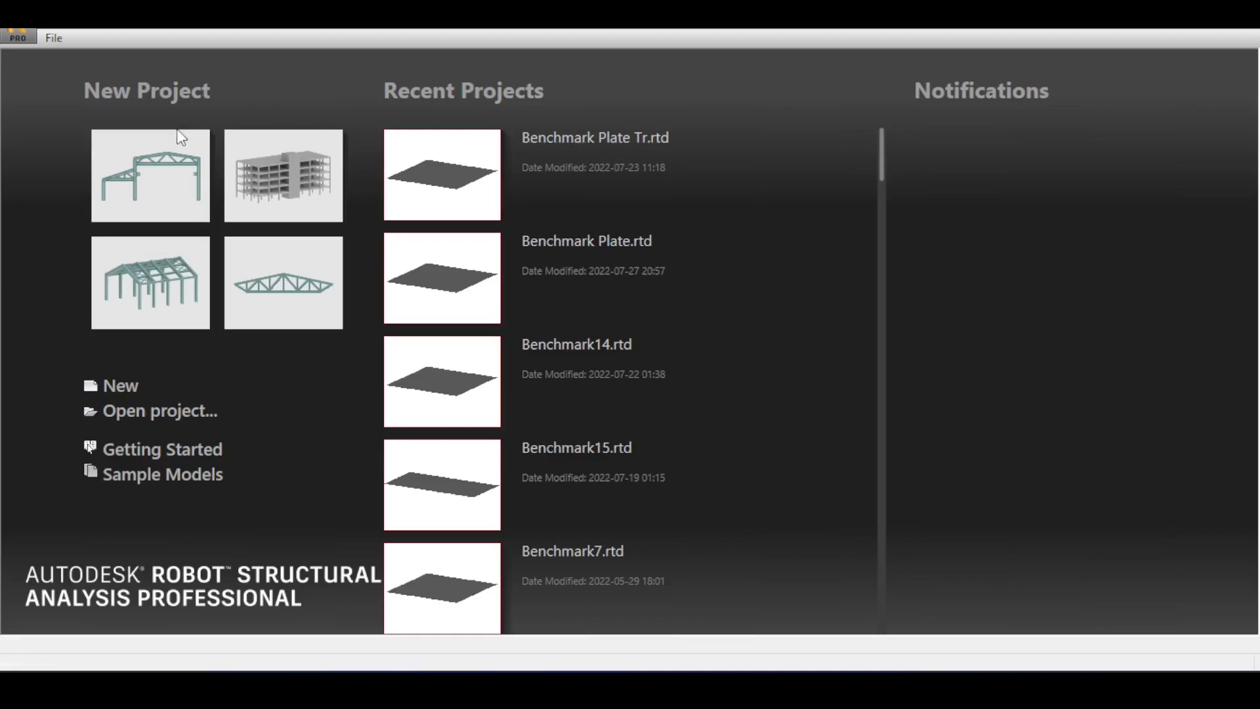
# Step: Create a 2D frame project and define structural axes in the X direction at 0, 5 and 8 m
pyautogui.click(187, 208)
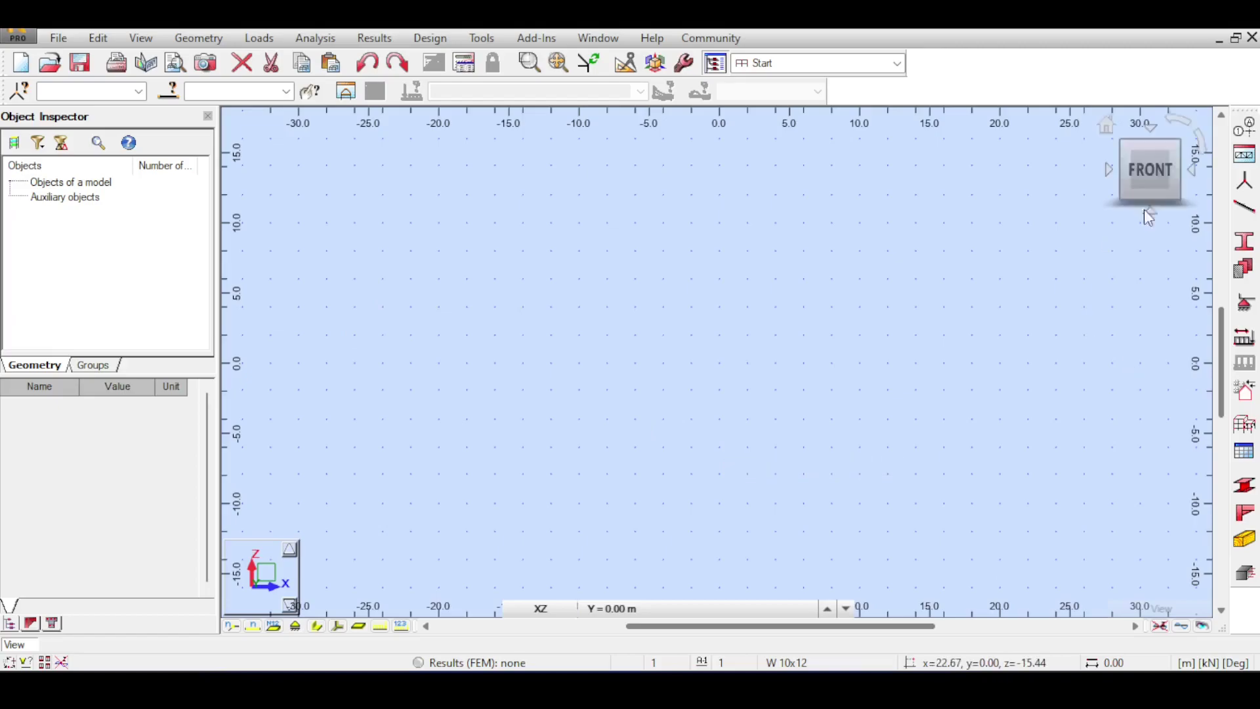
pyautogui.moveTo(1184, 137)
pyautogui.click(1246, 128)
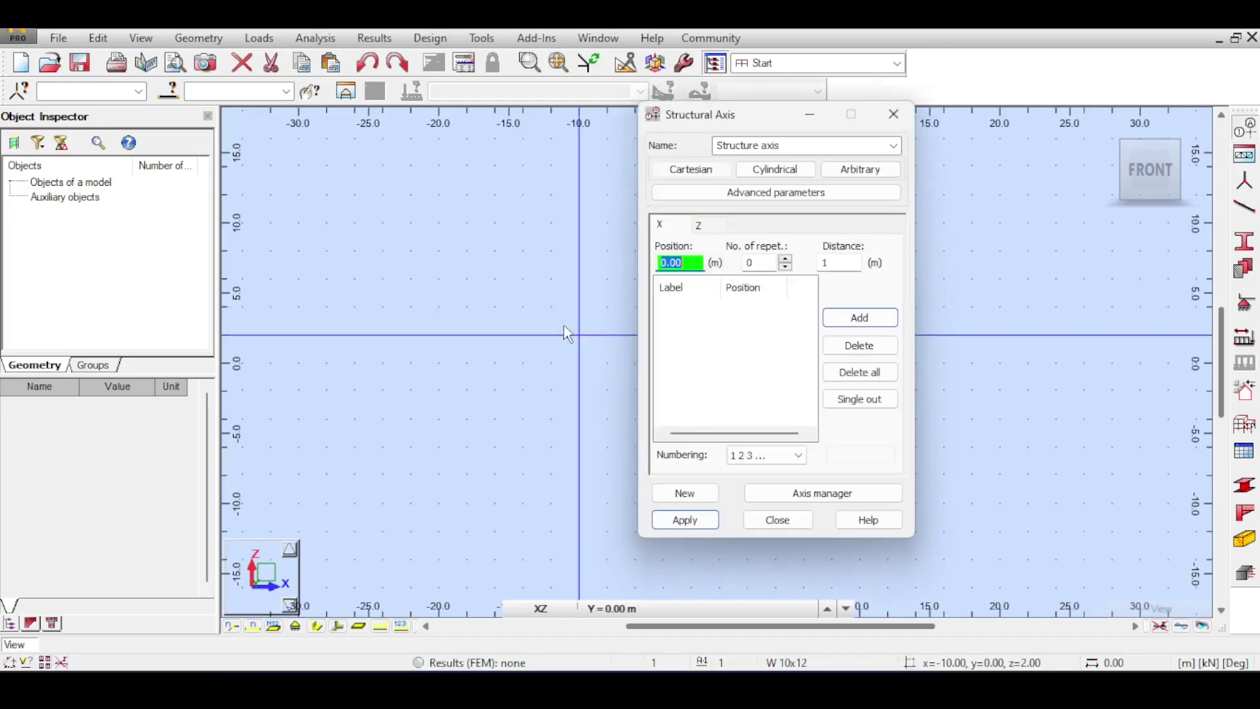
pyautogui.press('Return')
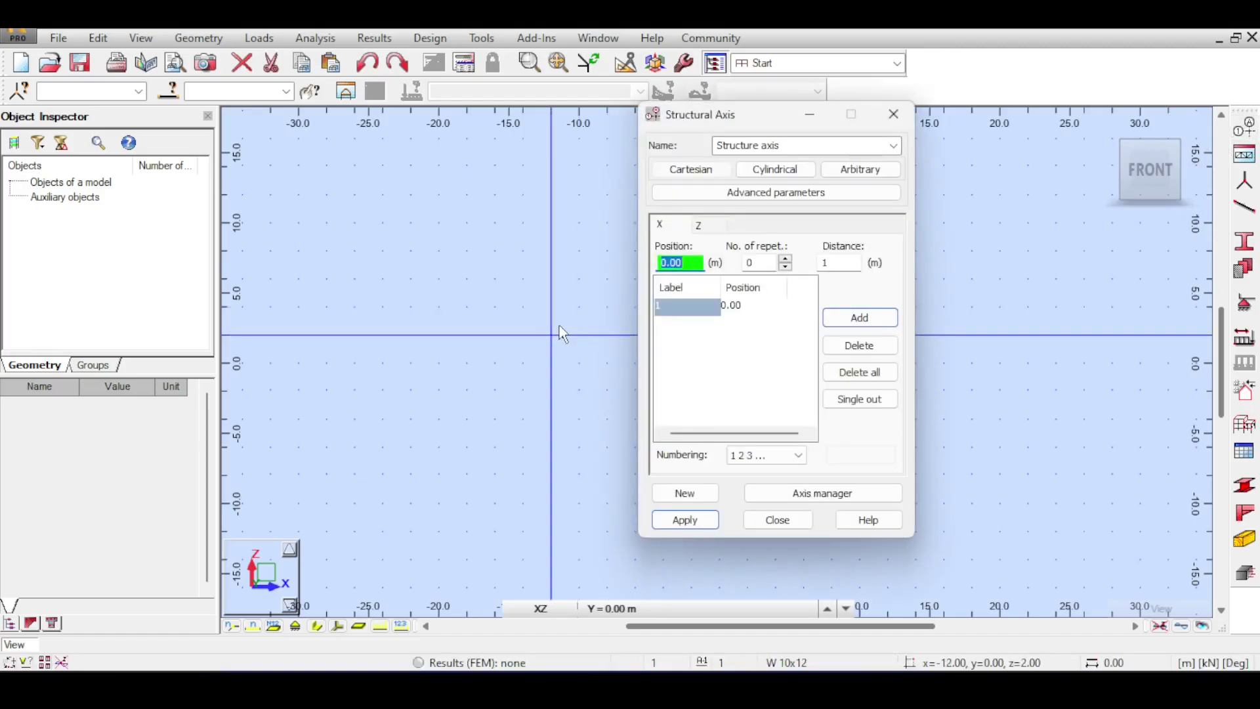
pyautogui.write('5')
pyautogui.press('Return')
pyautogui.write('8')
pyautogui.press('Return')
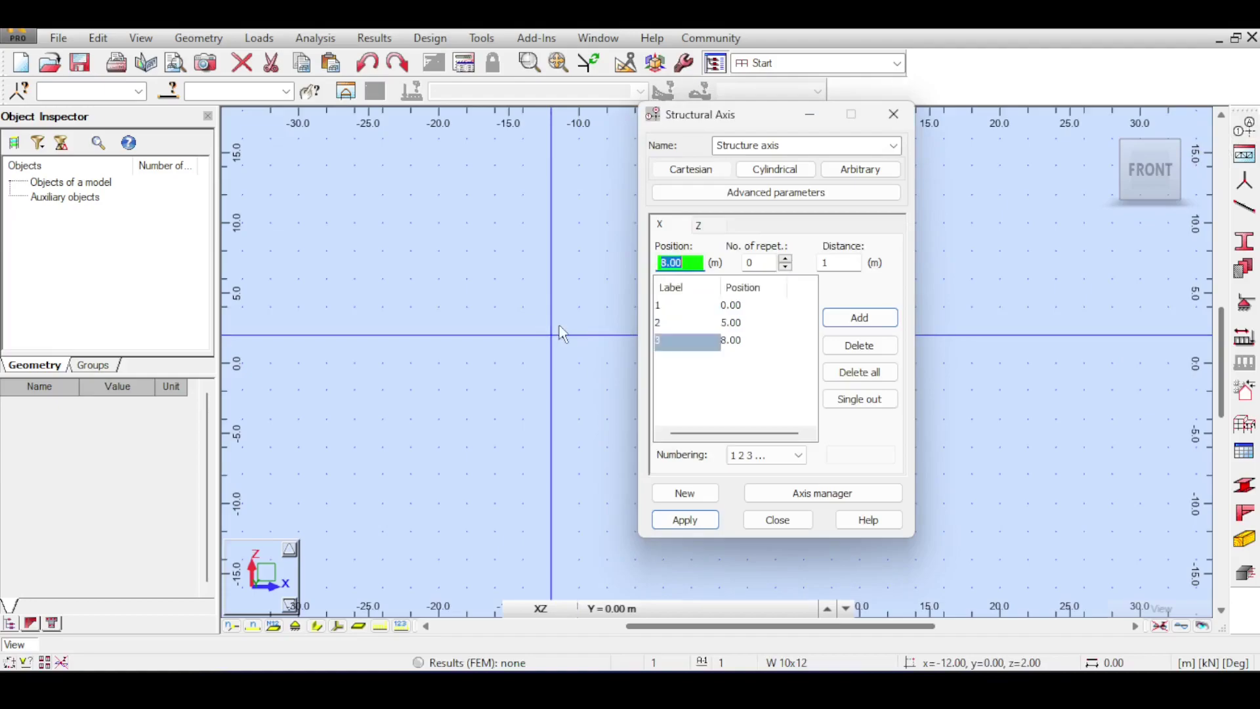
# Step: Add structural axes in the Z direction at 0, 3 and 6 m and apply the axis grid
pyautogui.click(701, 222)
pyautogui.press('Return')
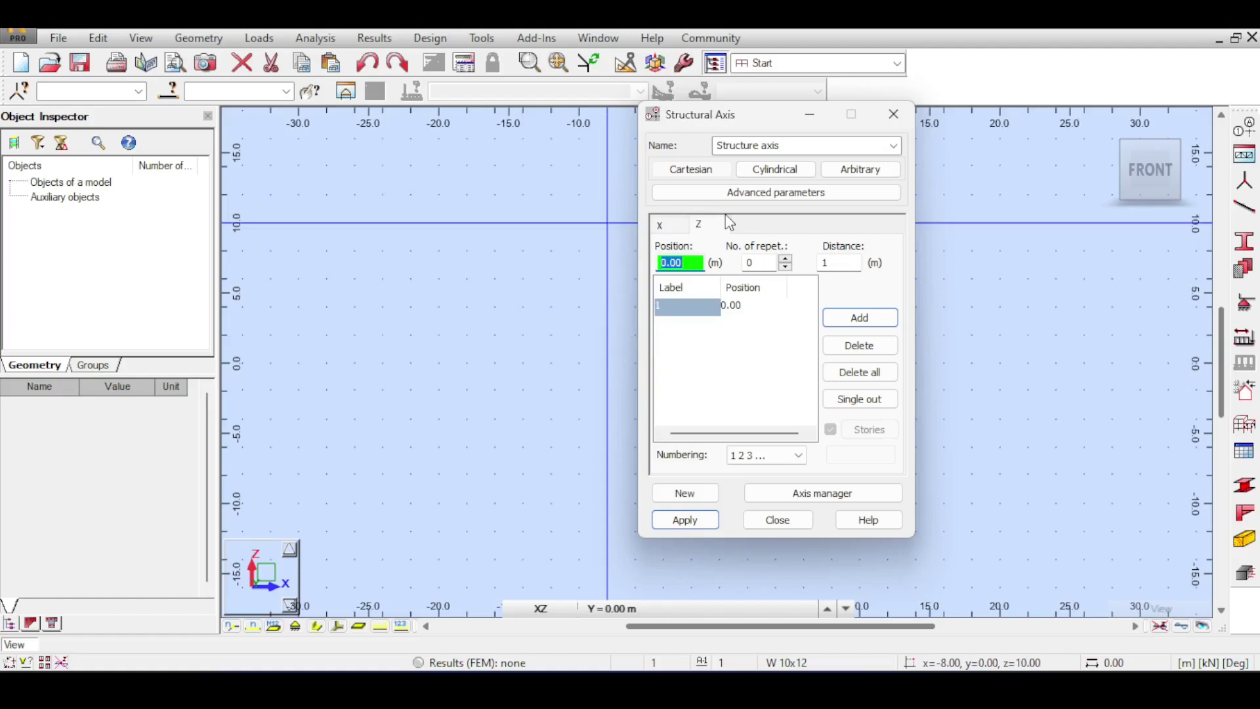
pyautogui.write('3')
pyautogui.press('Return')
pyautogui.write('6')
pyautogui.press('Return')
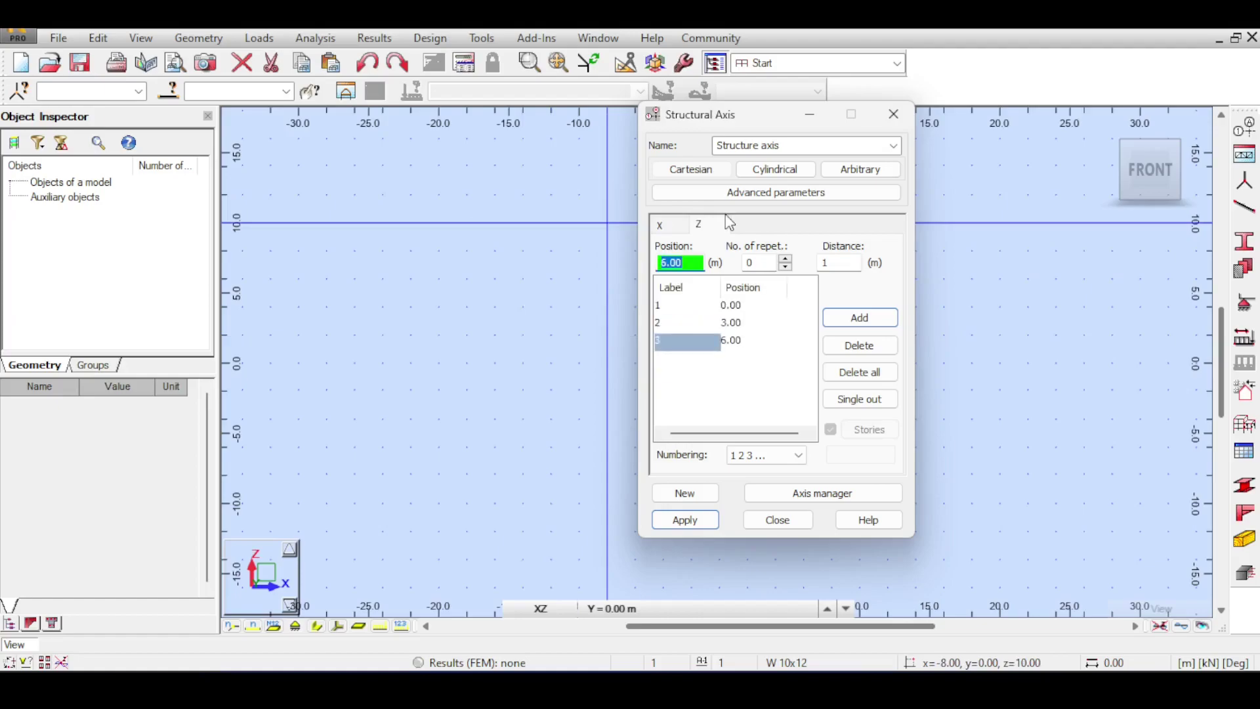
pyautogui.click(683, 520)
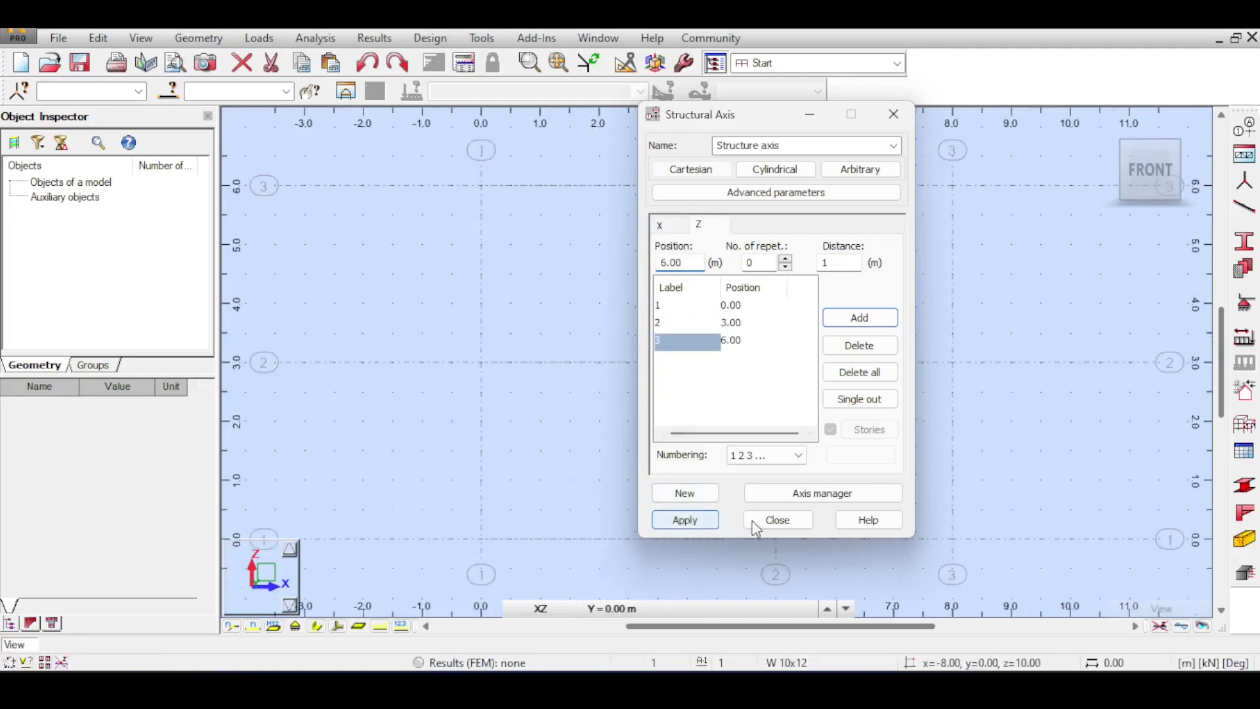
pyautogui.click(776, 520)
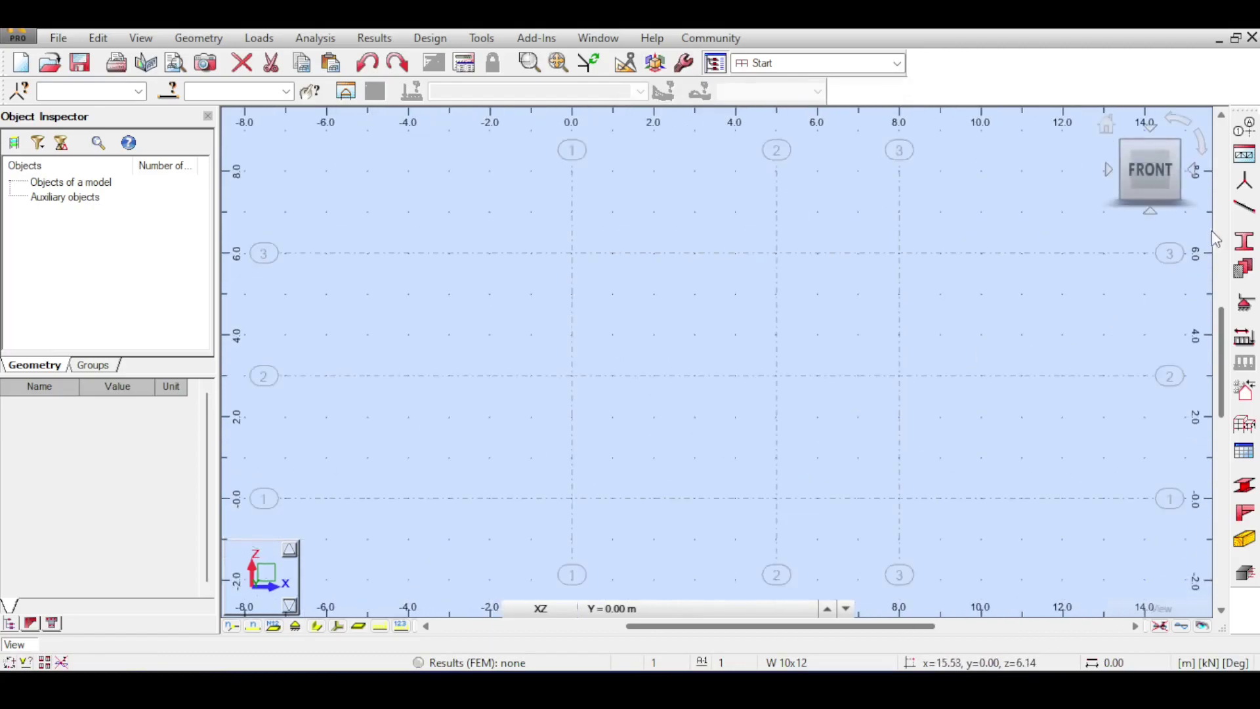
# Step: Draw the column on vertical axis 1 as two chained members, from 0 to 3 m and from 3 to 6 m
pyautogui.click(1244, 208)
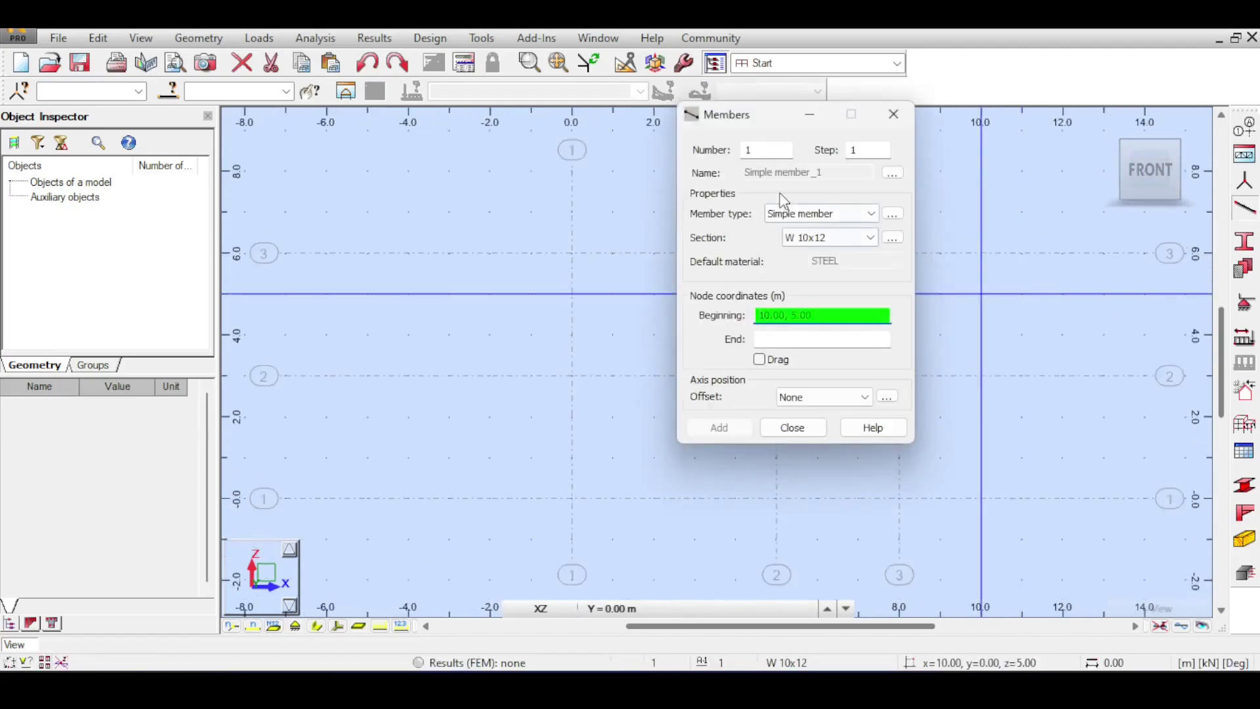
pyautogui.click(761, 361)
pyautogui.moveTo(572, 499); pyautogui.dragTo(572, 375)
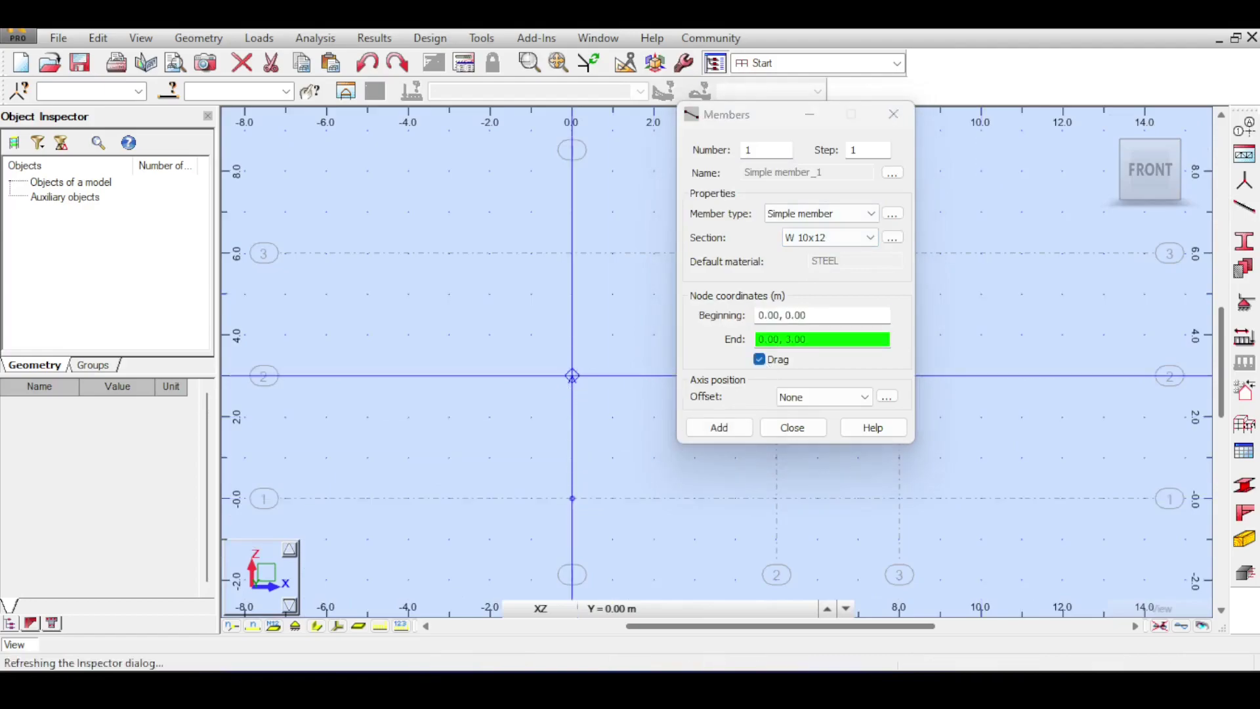
pyautogui.click(570, 253)
pyautogui.press('Escape')
# Step: Draw the columns on vertical axes 2 and 3, each as two members split at the 3 m level and ending at 6 m
pyautogui.click(655, 476)
pyautogui.click(637, 331)
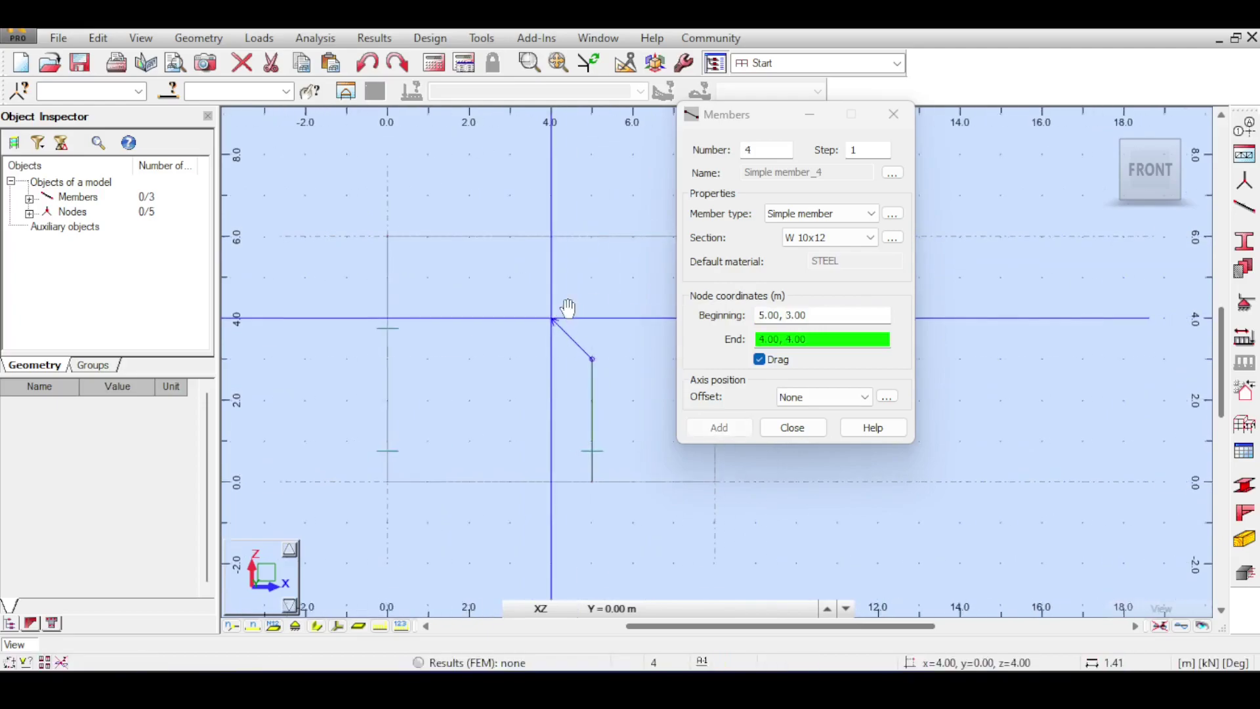
pyautogui.click(594, 247)
pyautogui.press('Escape')
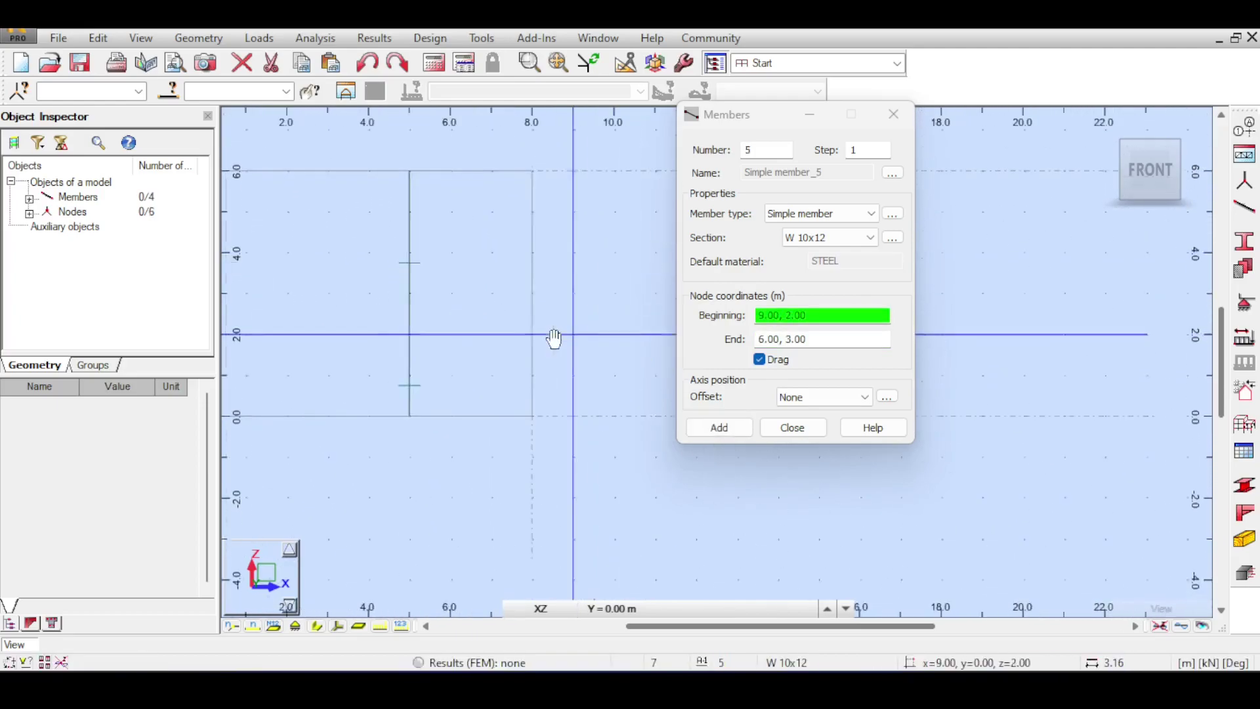
pyautogui.click(529, 415)
pyautogui.click(530, 293)
pyautogui.click(529, 171)
pyautogui.press('Escape')
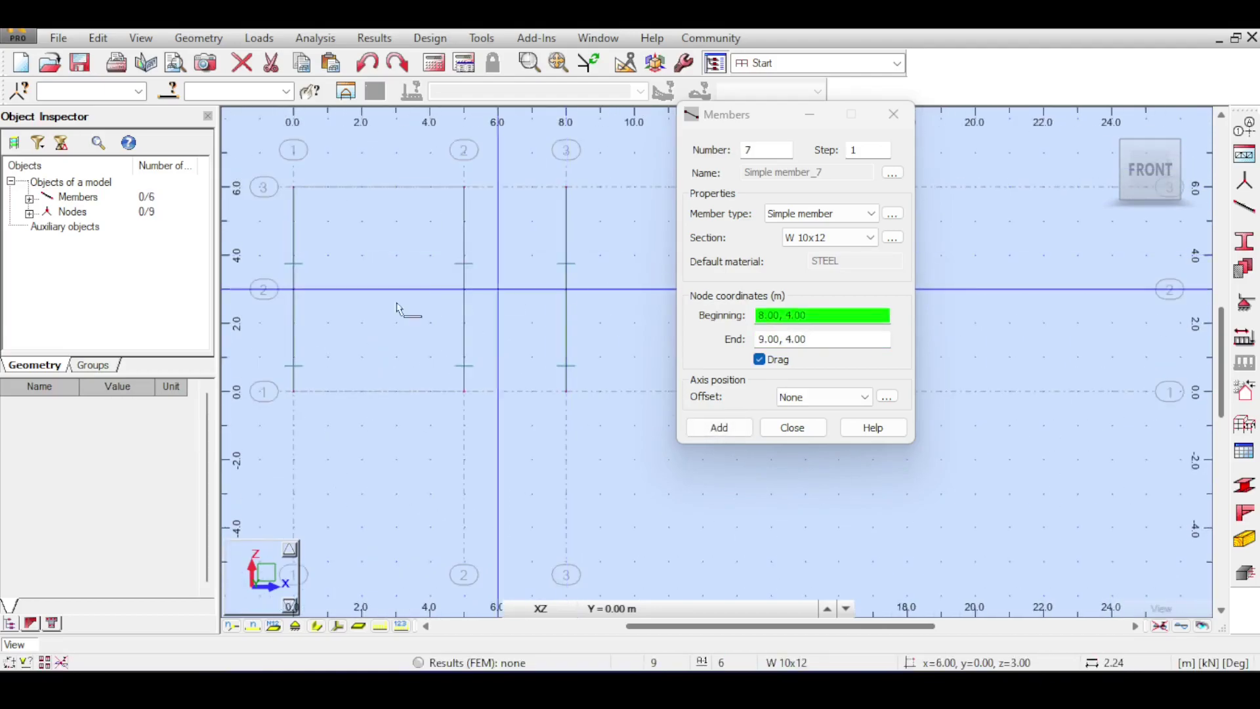
# Step: Draw the 3 m level beams from axis 1 to 2 and from axis 2 to 3, and undo the stray extra member
pyautogui.click(305, 289)
pyautogui.click(464, 289)
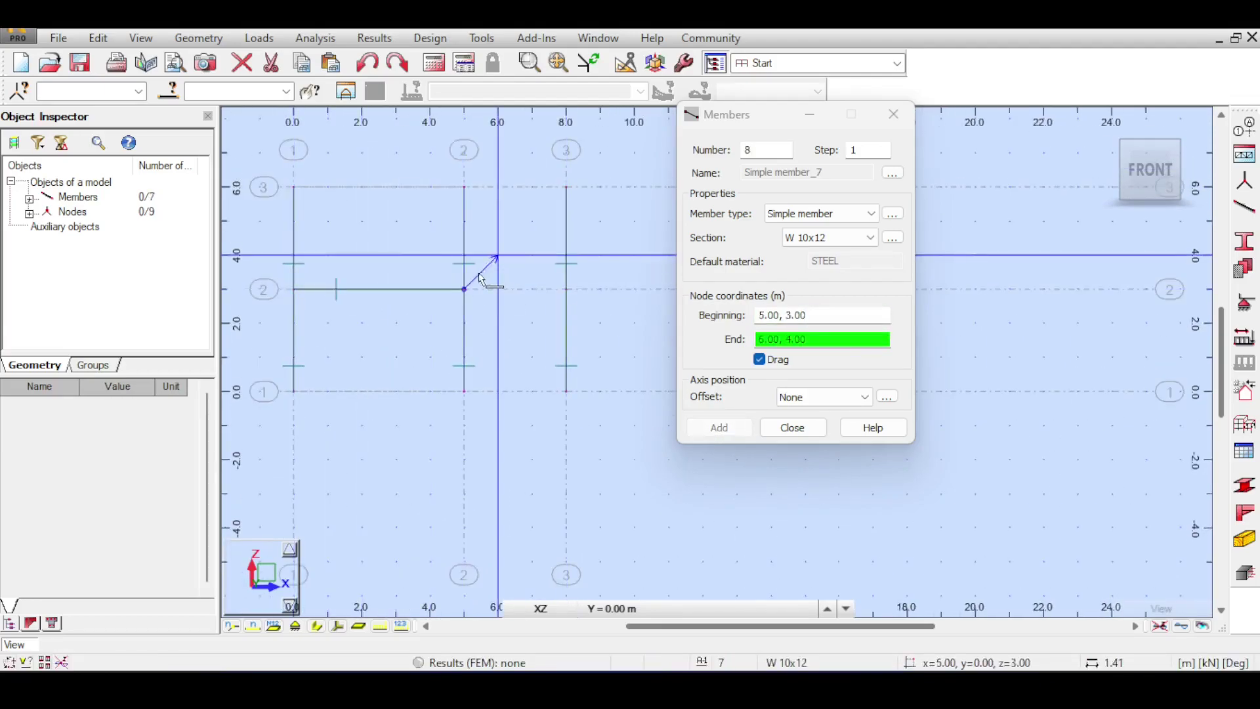
pyautogui.click(567, 289)
pyautogui.click(294, 187)
pyautogui.hotkey('ctrl', 'z')
pyautogui.click(812, 319)
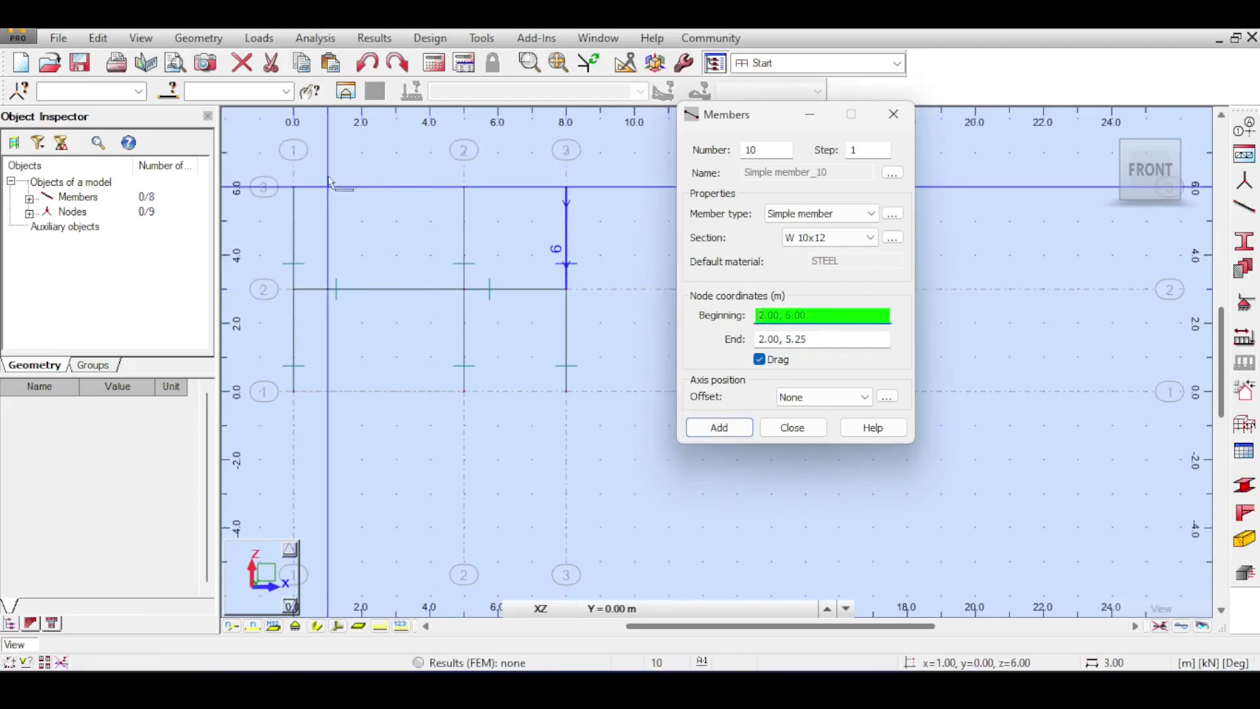
# Step: Draw the 6 m level beams from axis 1 to 2 and from axis 2 to 3, and end member creation
pyautogui.click(293, 187)
pyautogui.click(464, 187)
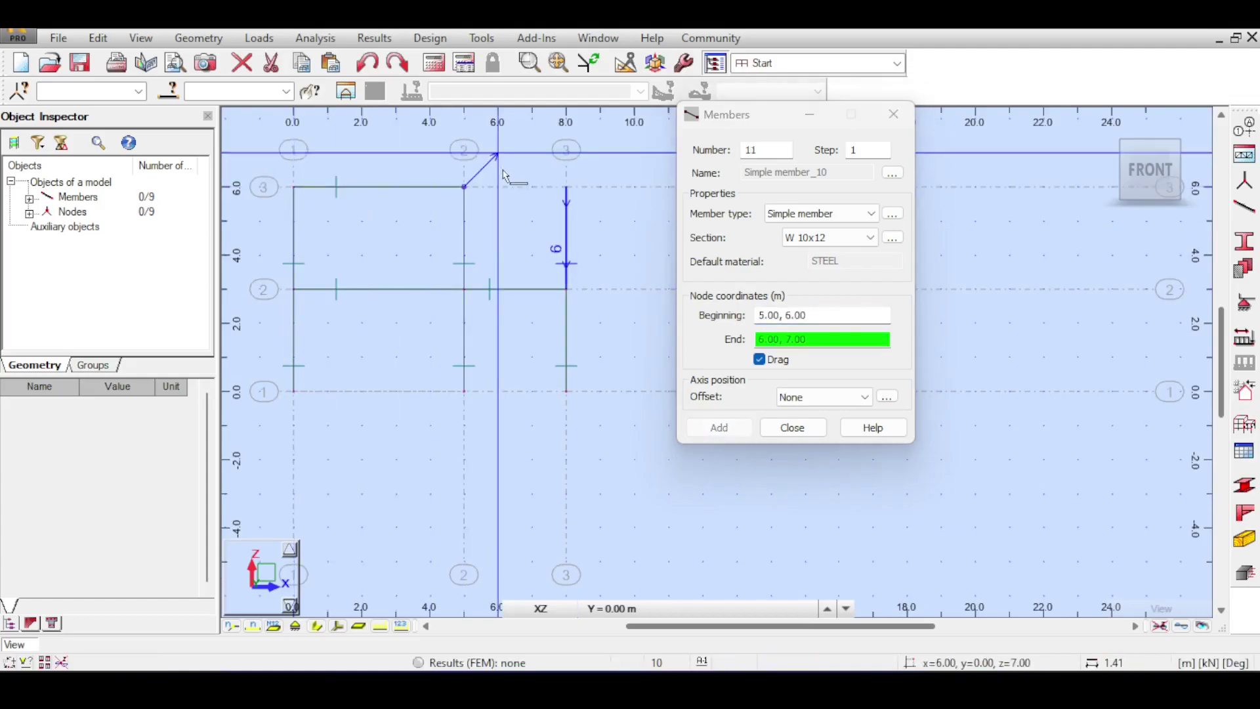
pyautogui.click(566, 187)
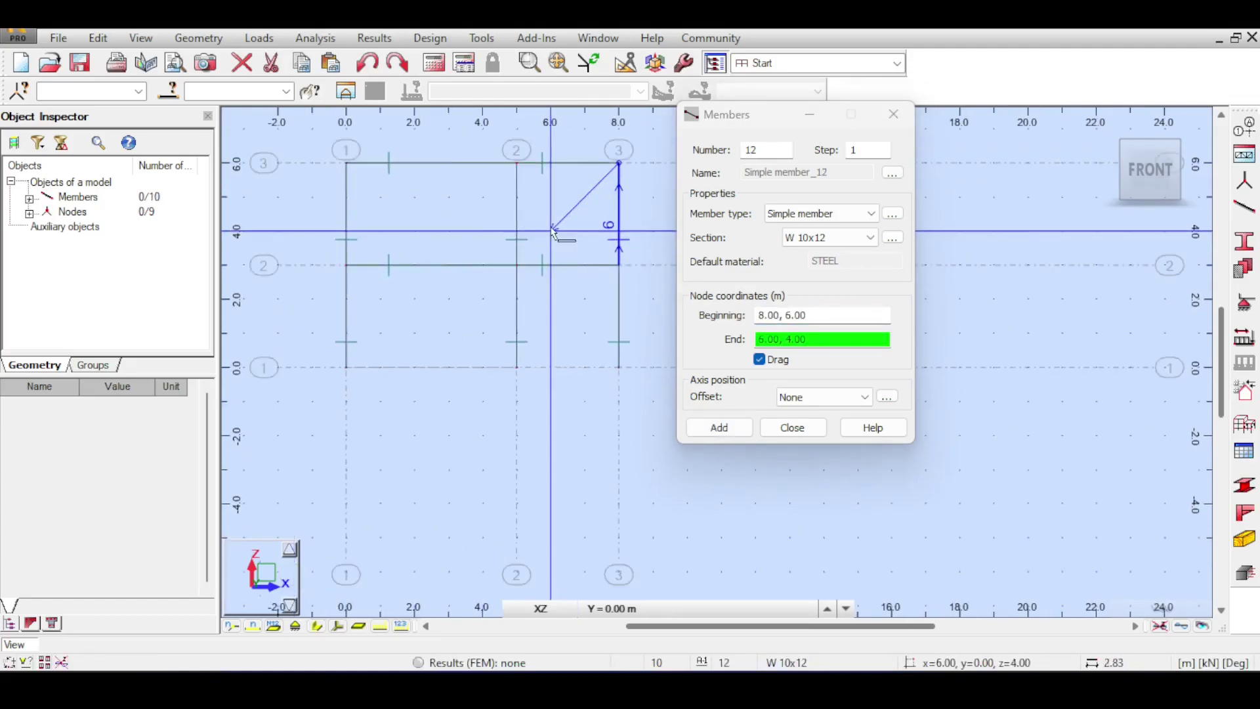
pyautogui.press('Escape')
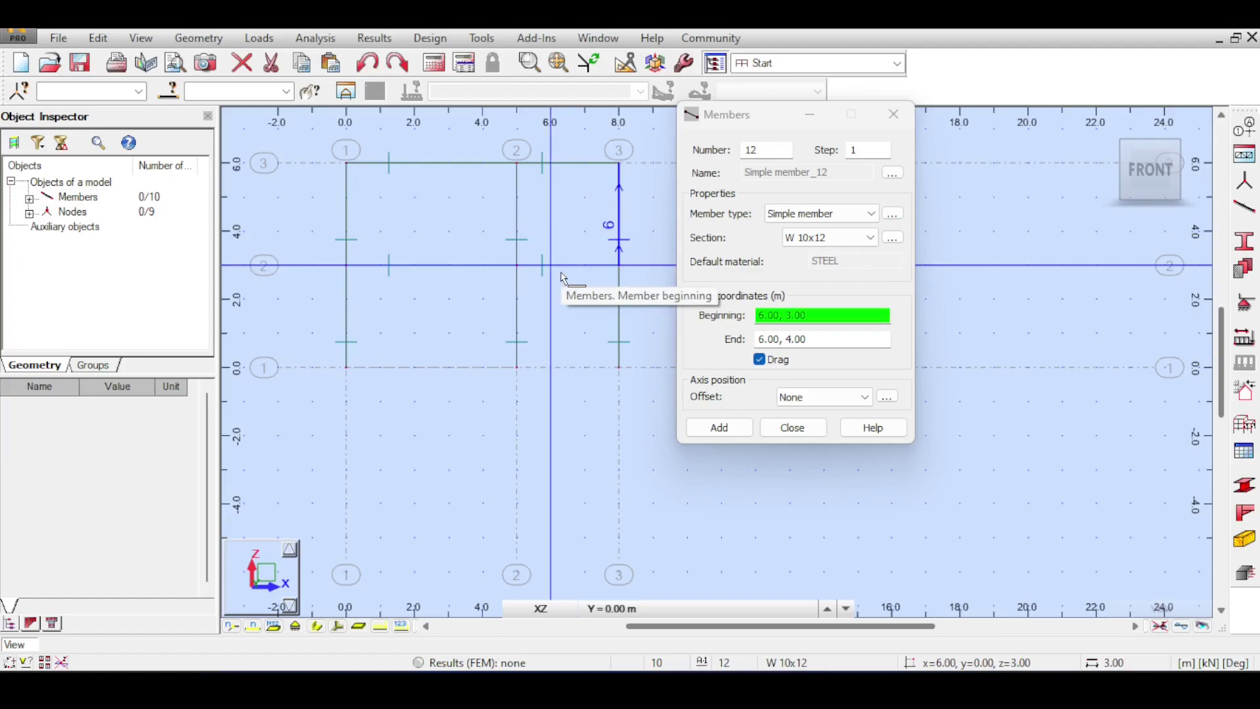
pyautogui.scroll(3, 558, 272)
pyautogui.scroll(-3, 501, 152)
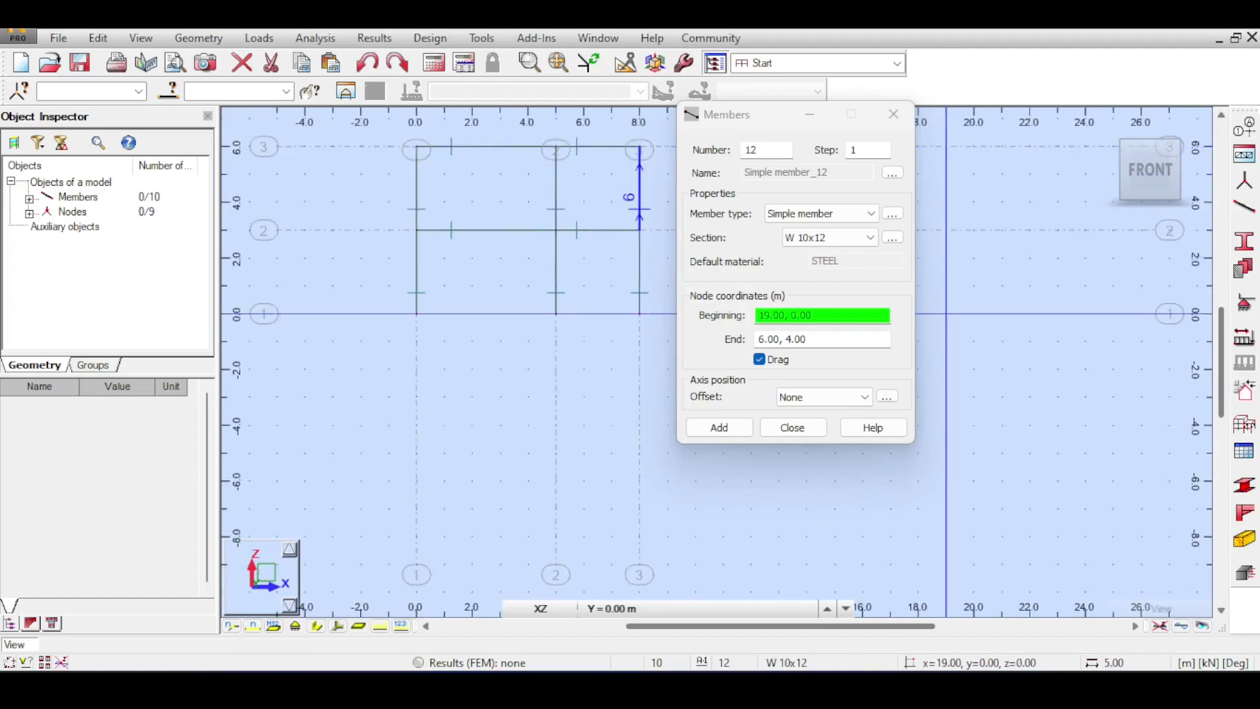
pyautogui.click(788, 427)
# Step: Assign fixed supports to the three column base nodes
pyautogui.moveTo(385, 283); pyautogui.dragTo(737, 374)
pyautogui.click(1245, 303)
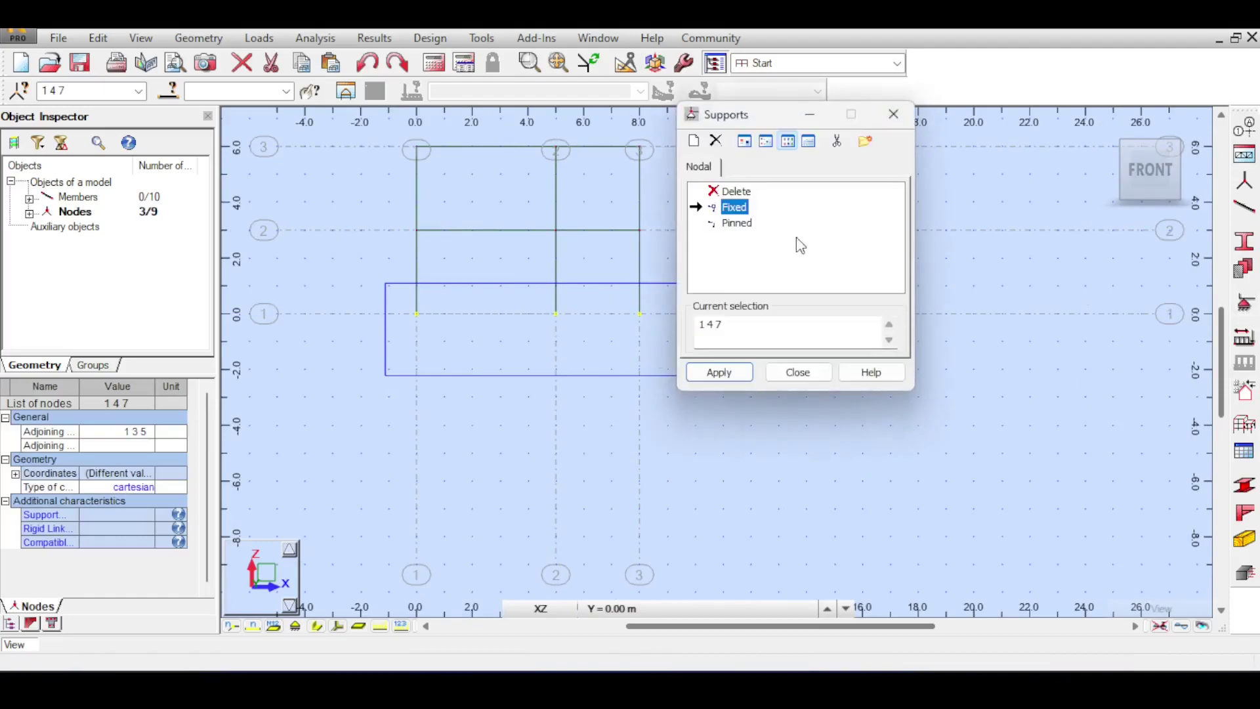
pyautogui.click(720, 372)
pyautogui.click(798, 372)
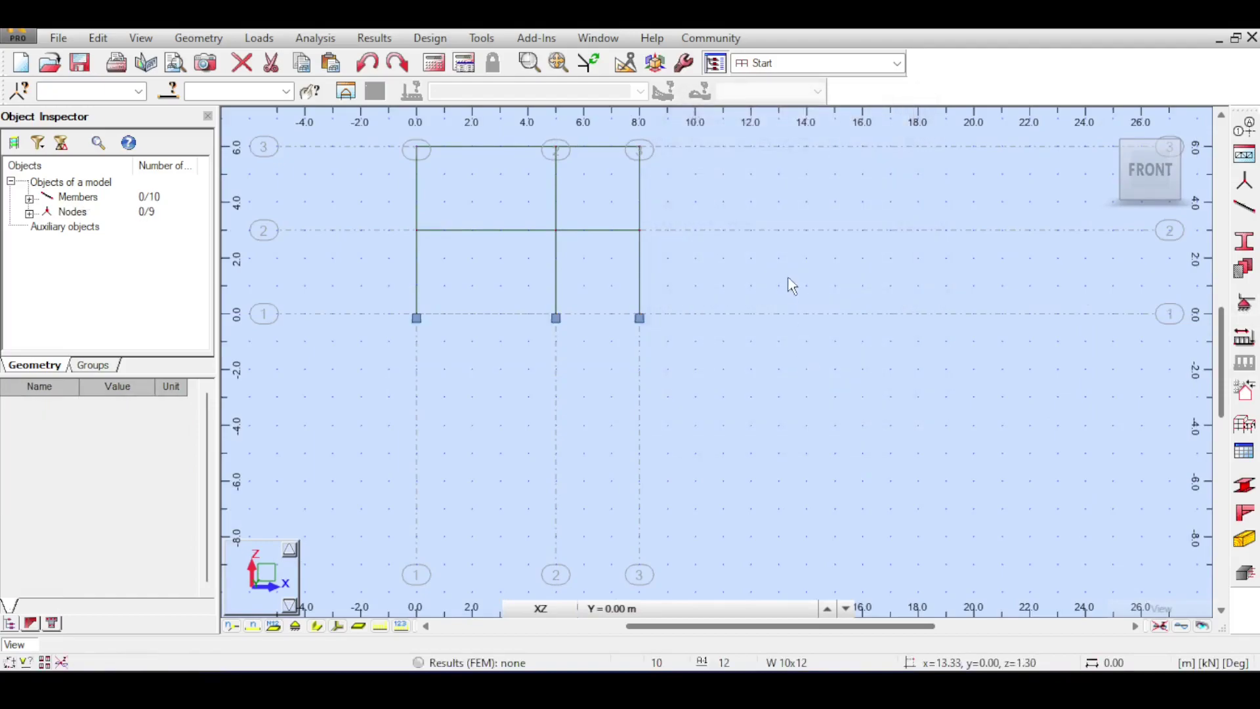
# Step: Start 2D/3D wind and snow load generation, detect the frame's envelope automatically, and look at the general load parameters
pyautogui.moveTo(751, 230); pyautogui.dragTo(797, 289, button='middle')
pyautogui.scroll(-1, 798, 289)
pyautogui.moveTo(786, 190); pyautogui.dragTo(844, 238, button='middle')
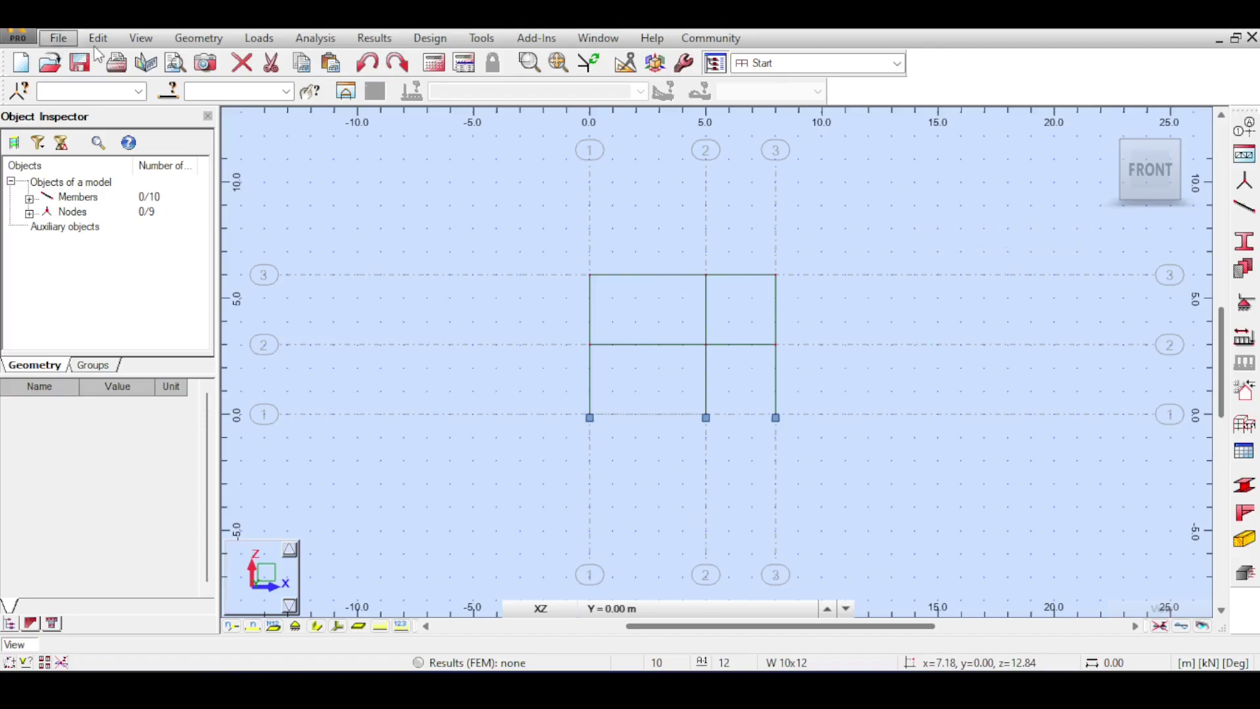
pyautogui.click(275, 39)
pyautogui.moveTo(307, 289)
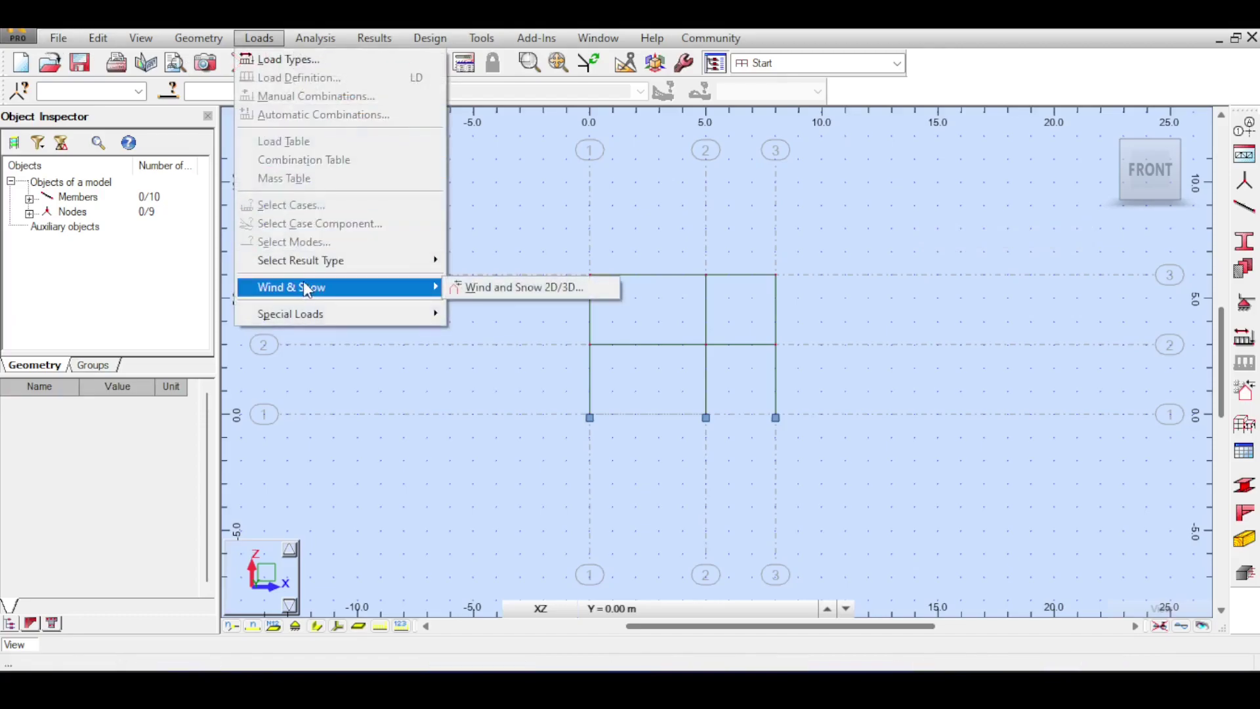
pyautogui.click(489, 293)
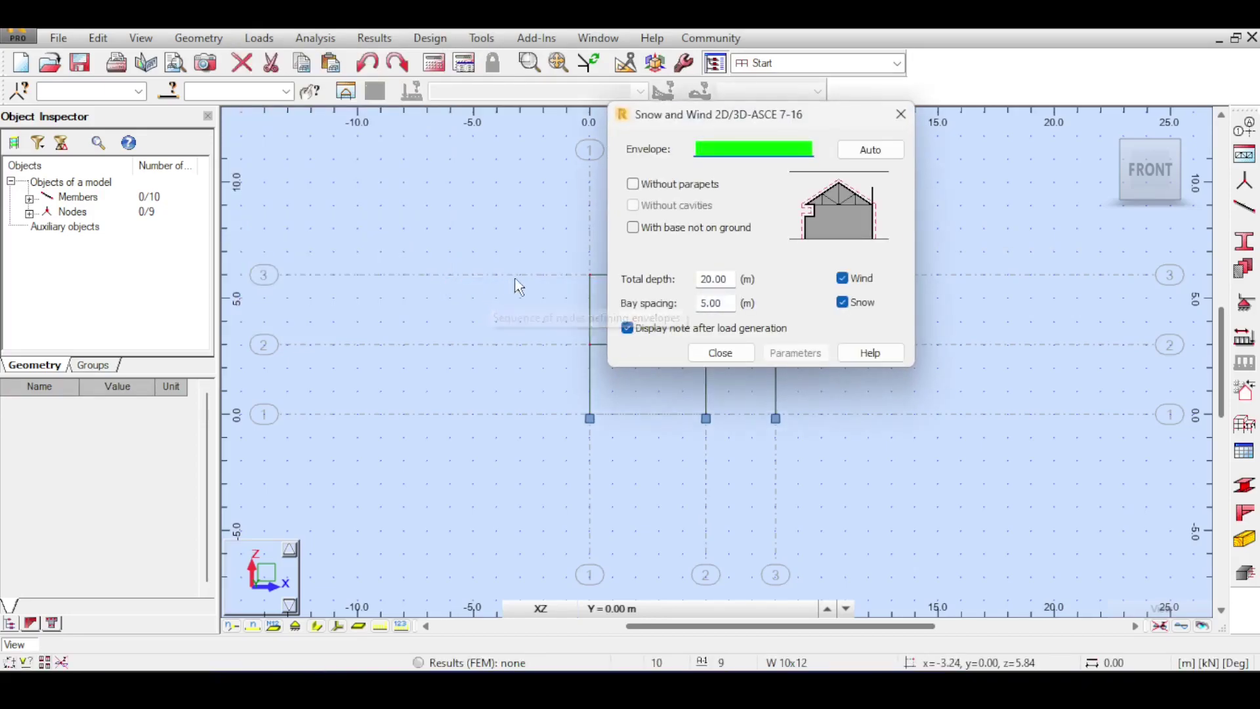
pyautogui.moveTo(697, 118); pyautogui.dragTo(356, 138)
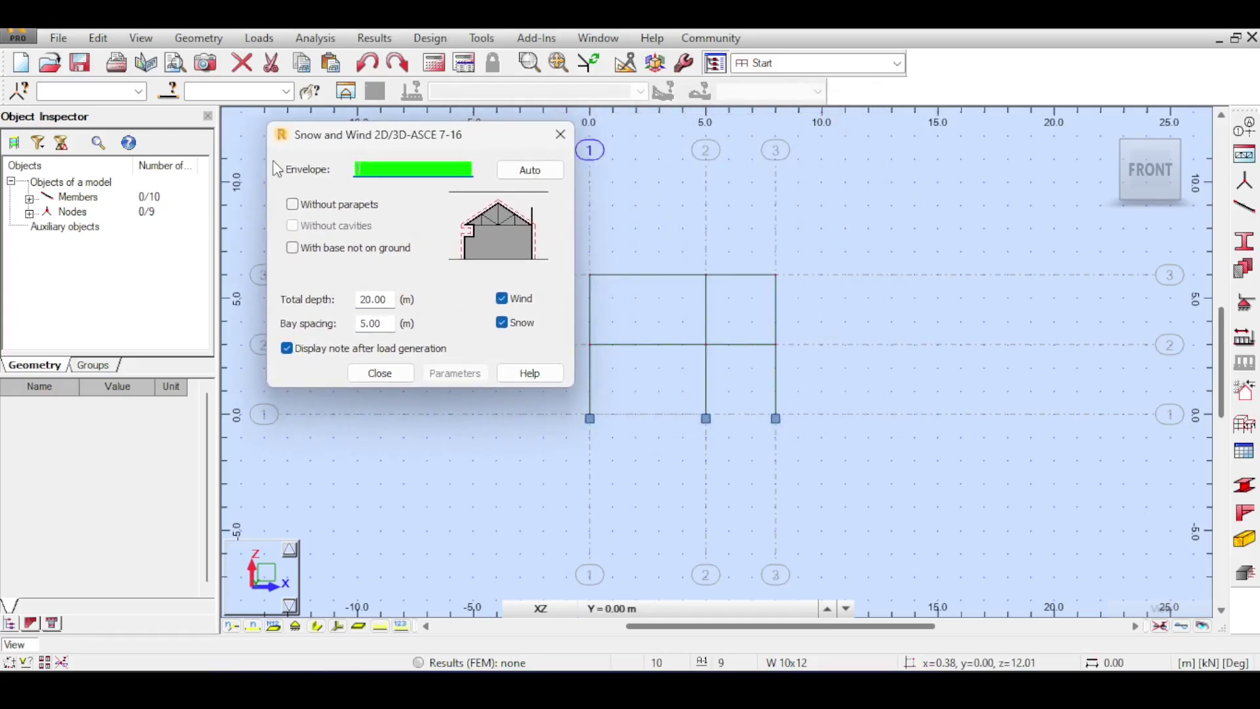
pyautogui.moveTo(361, 132); pyautogui.dragTo(279, 104)
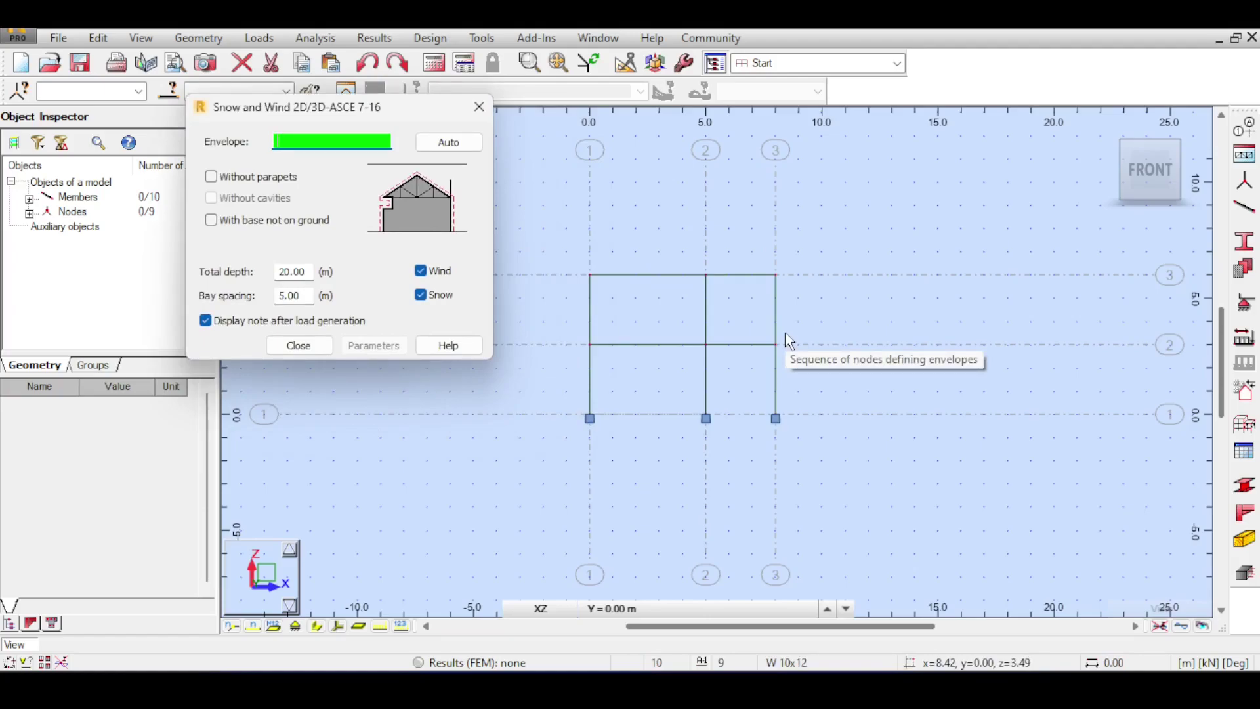
pyautogui.click(464, 148)
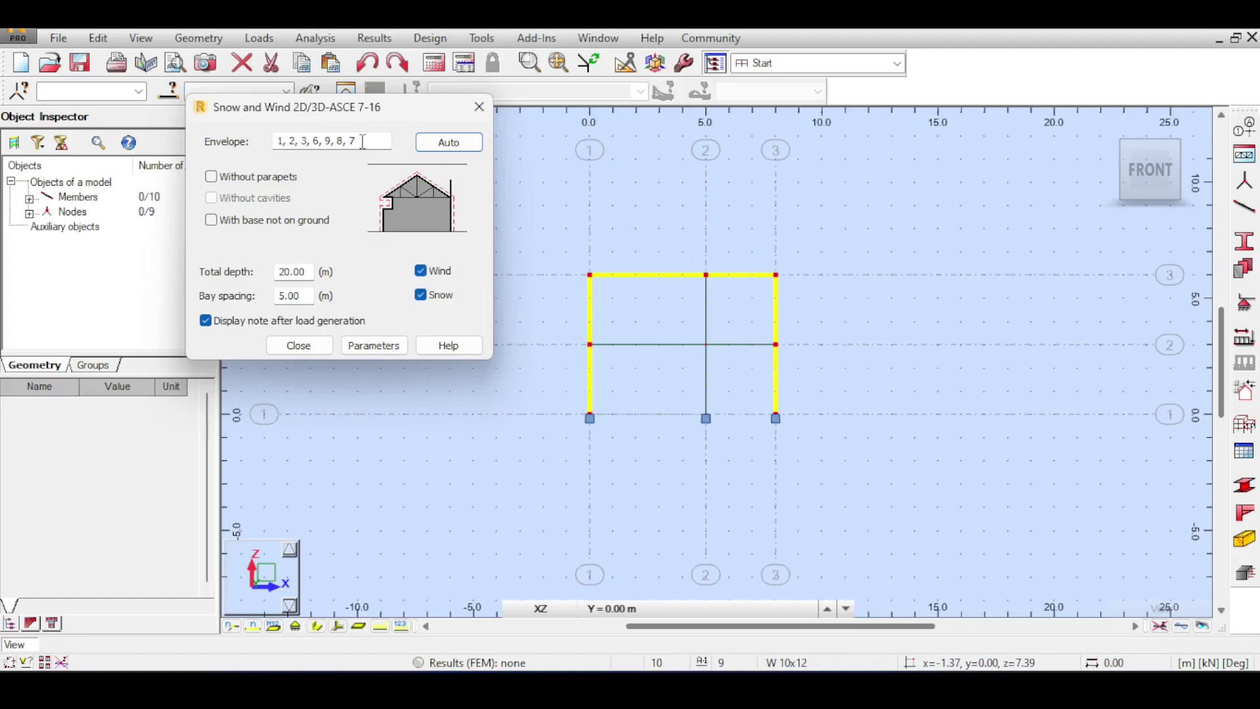
pyautogui.click(394, 351)
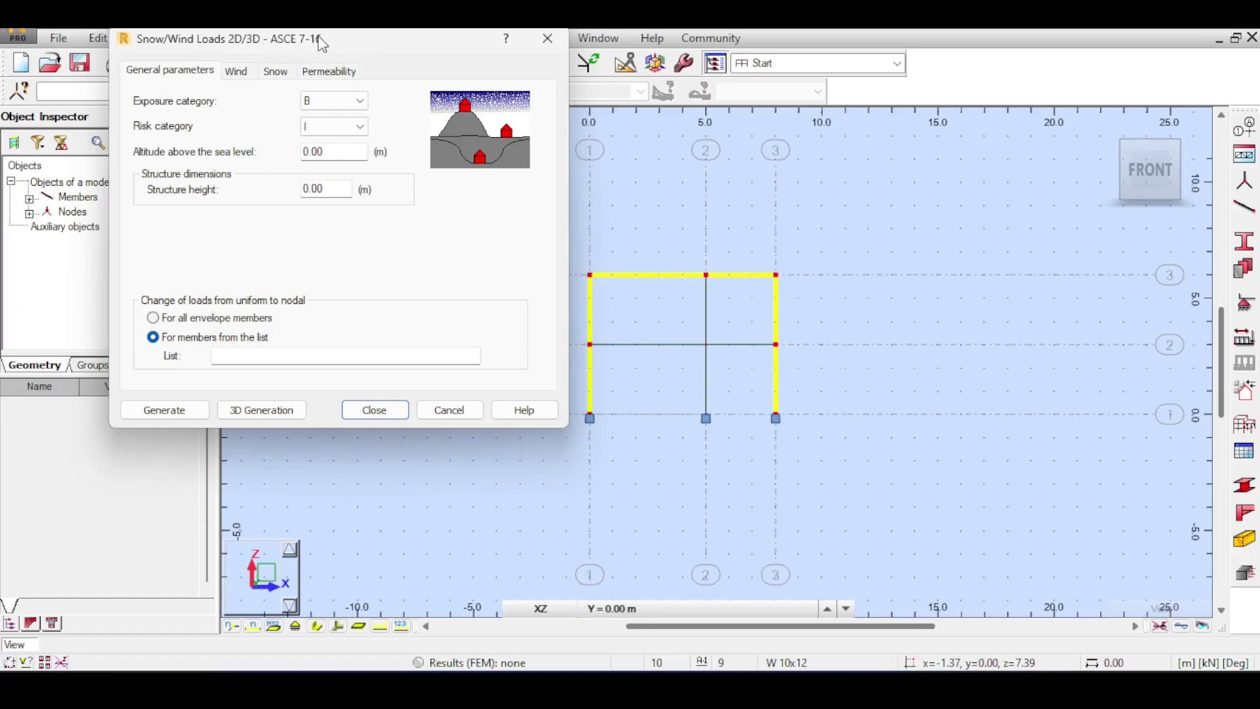
pyautogui.click(533, 55)
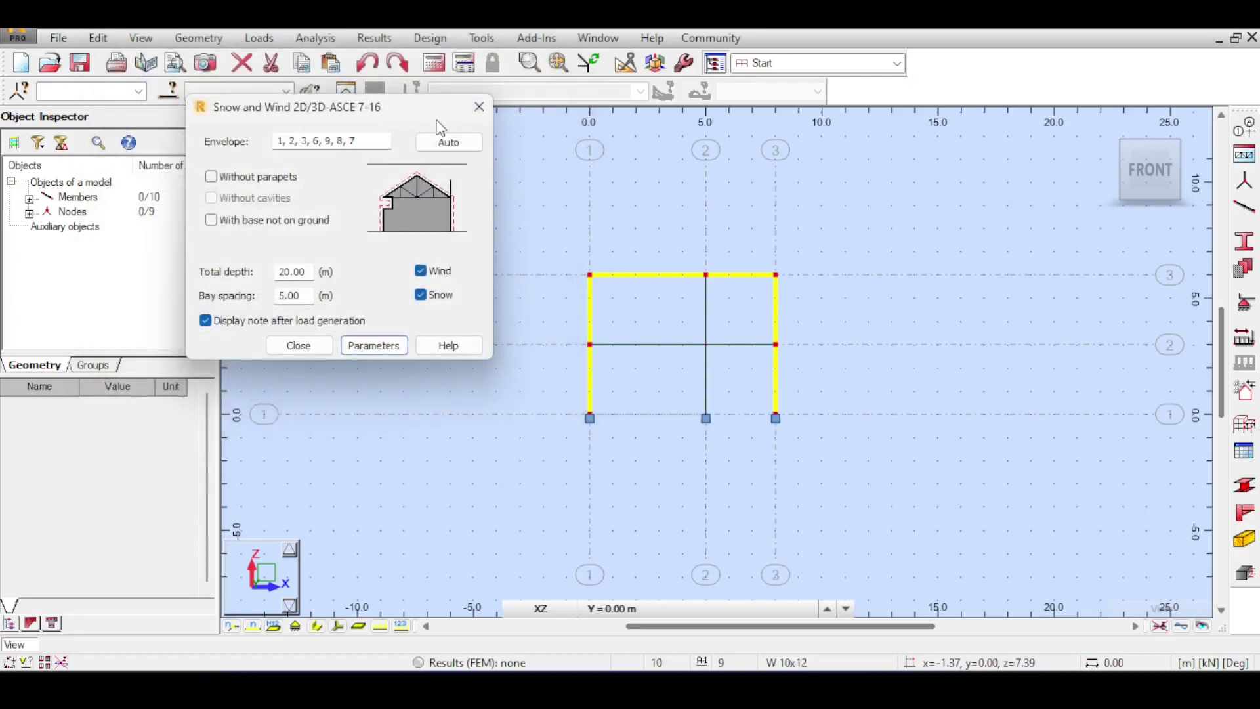
# Step: Open the job preferences at the load design codes and bring up the full list of snow/wind load codes
pyautogui.click(685, 63)
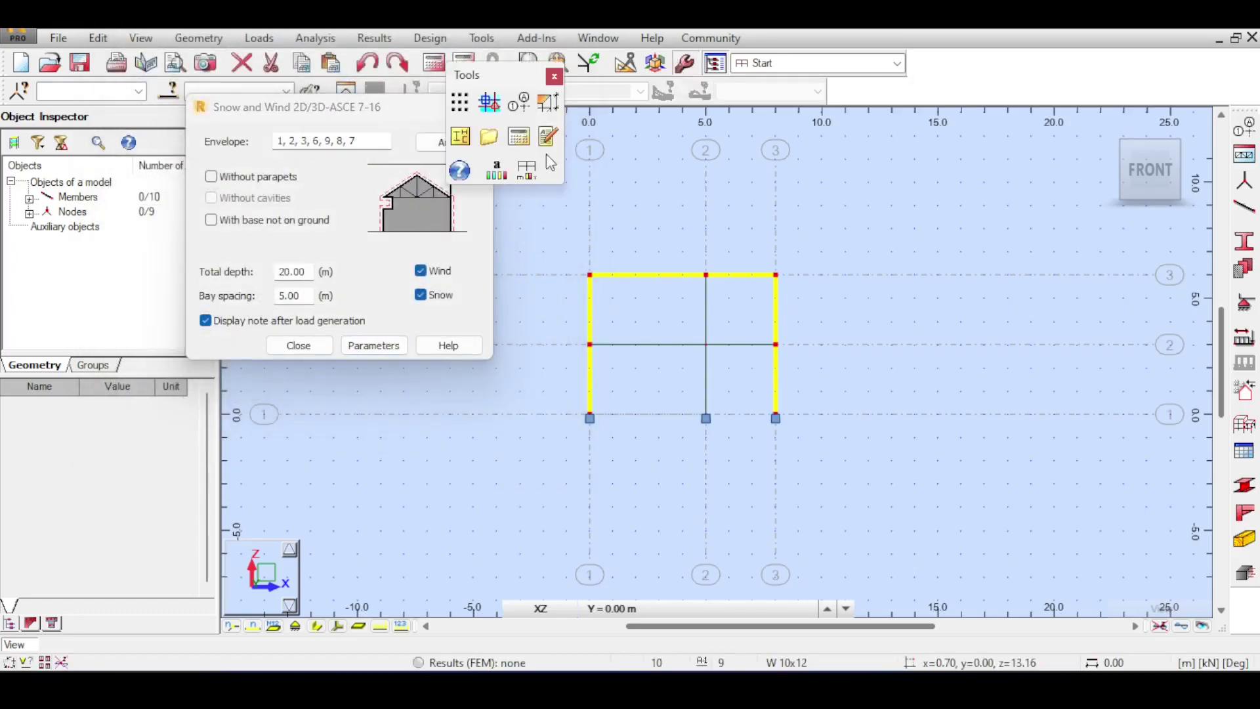
pyautogui.click(537, 172)
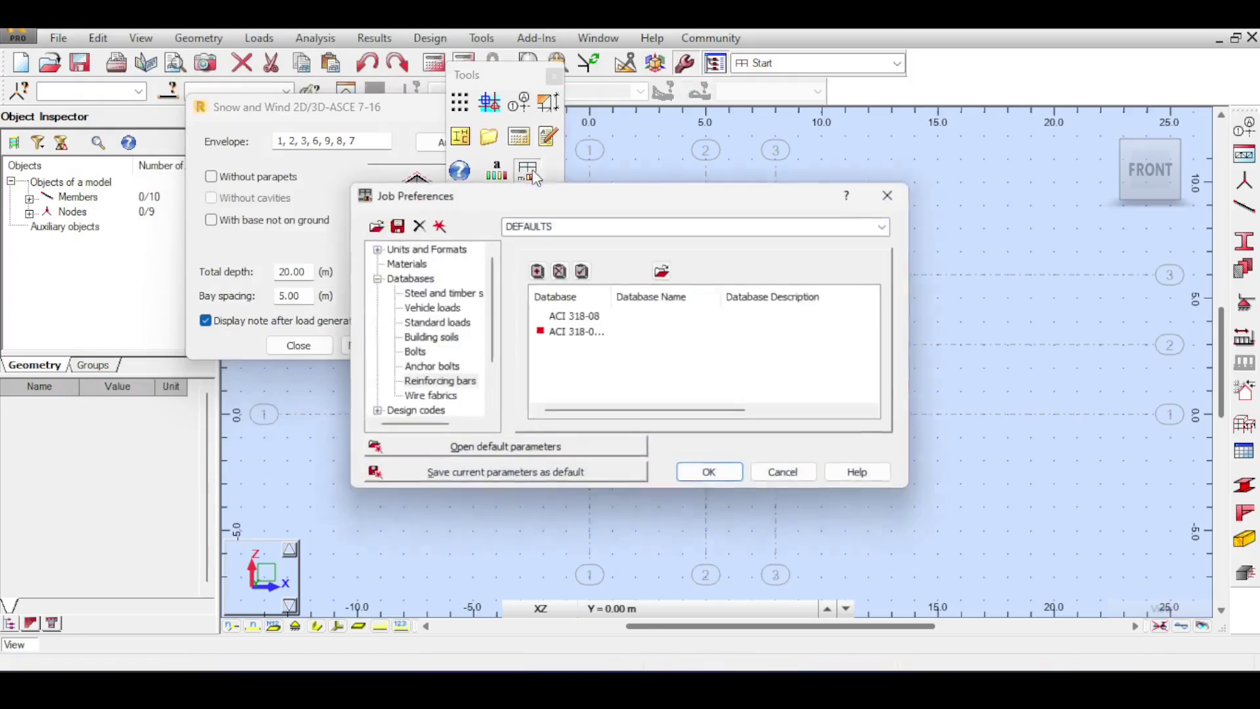
pyautogui.click(375, 278)
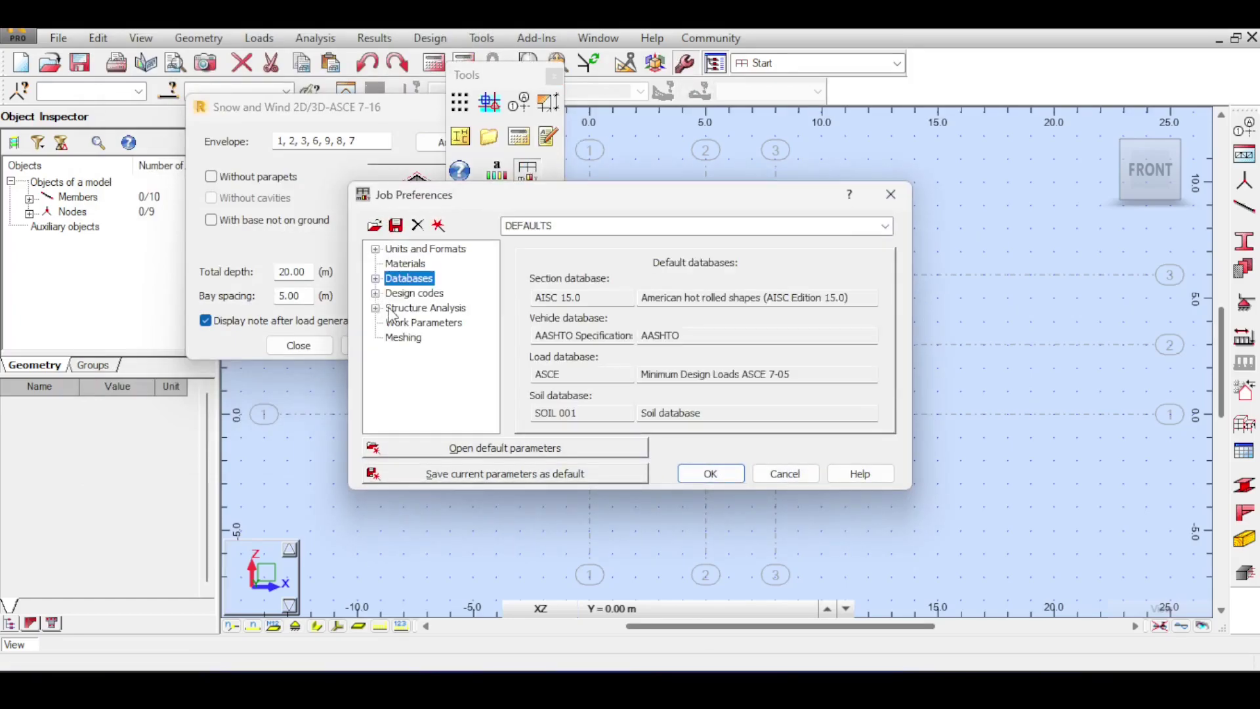
pyautogui.click(375, 294)
pyautogui.click(414, 308)
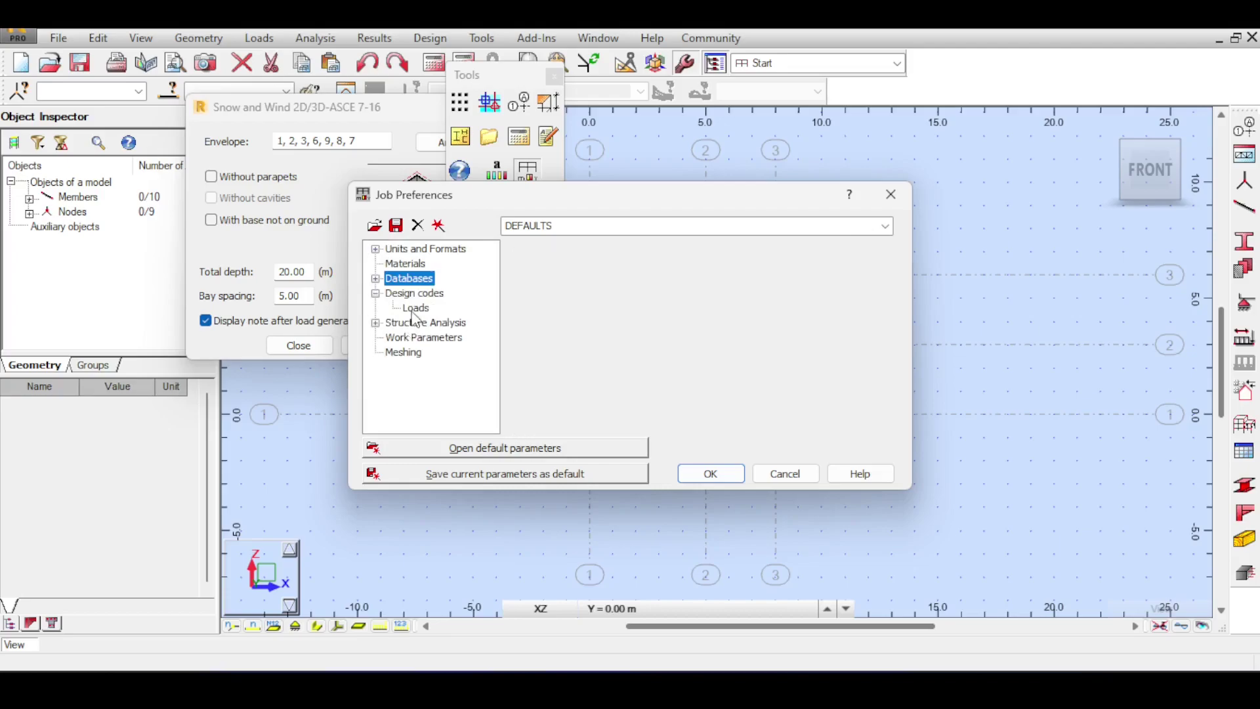
pyautogui.click(883, 316)
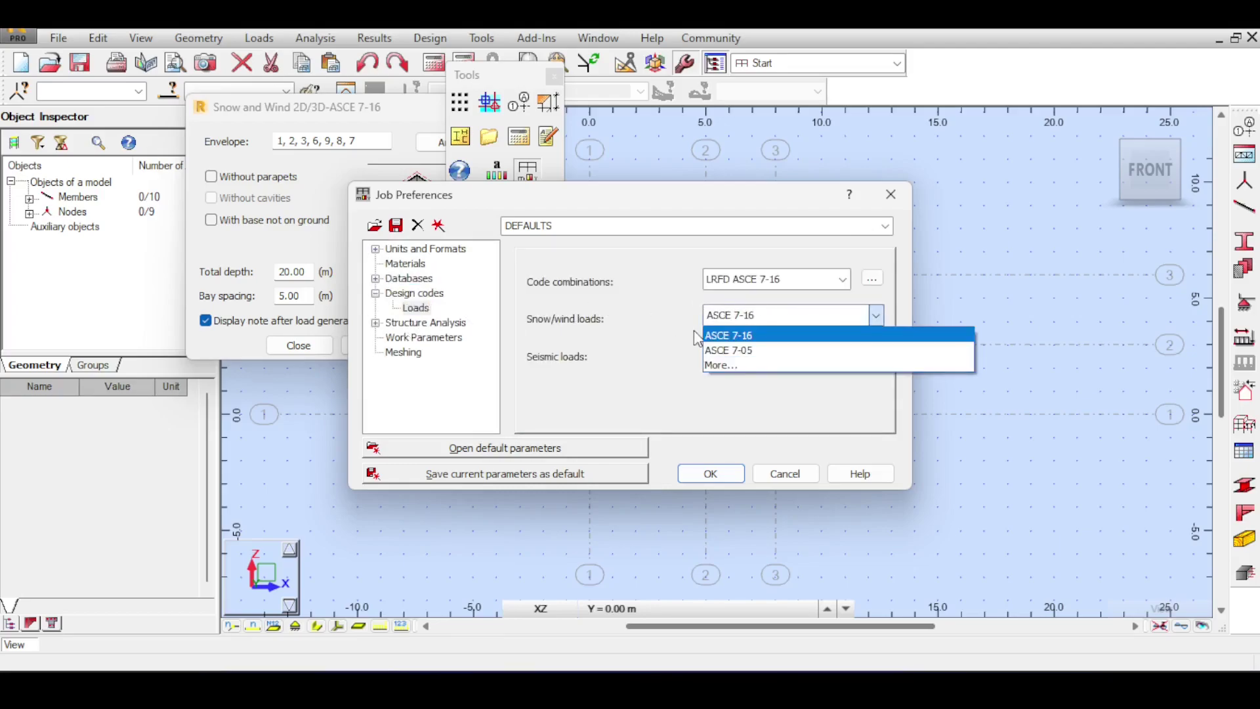
pyautogui.click(718, 367)
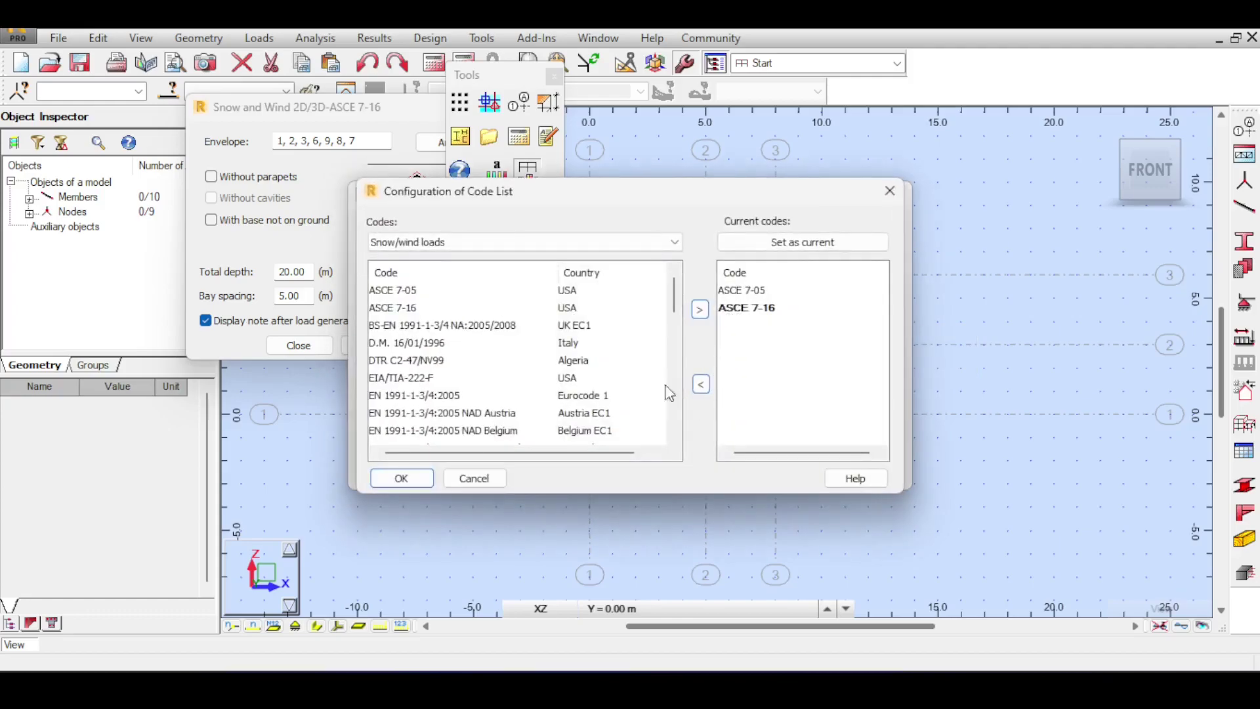
# Step: Add EN 1991-1-3/4:2005 (Eurocode 1) to the current codes and apply it as the job's snow/wind load code
pyautogui.scroll(-5, 551, 313)
pyautogui.scroll(2, 579, 335)
pyautogui.scroll(-1, 587, 356)
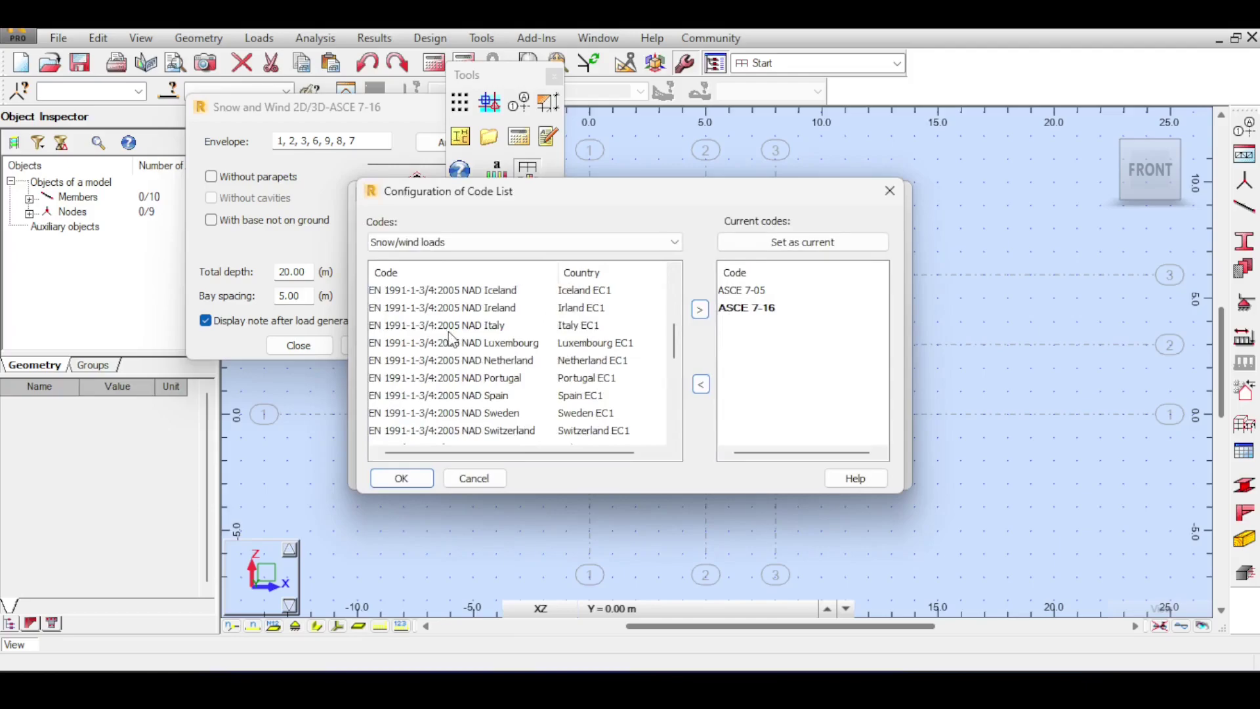
pyautogui.scroll(-1, 452, 338)
pyautogui.scroll(1, 450, 339)
pyautogui.scroll(2, 450, 339)
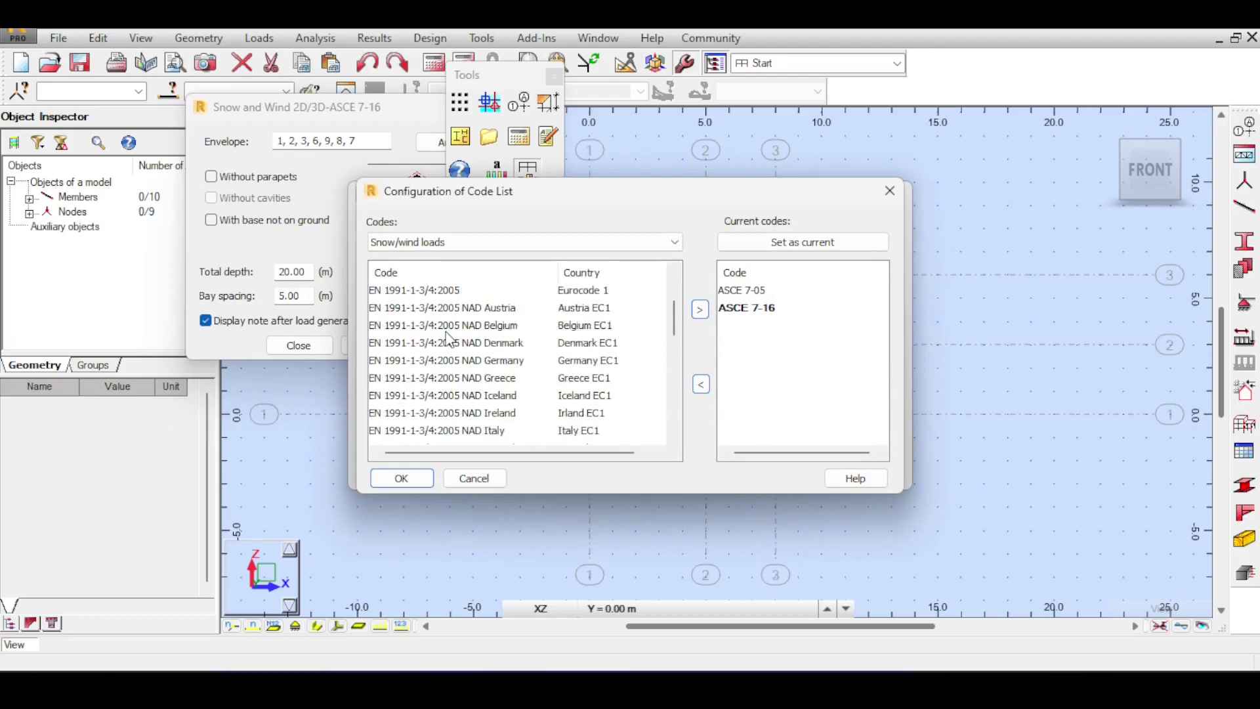
pyautogui.scroll(1, 453, 336)
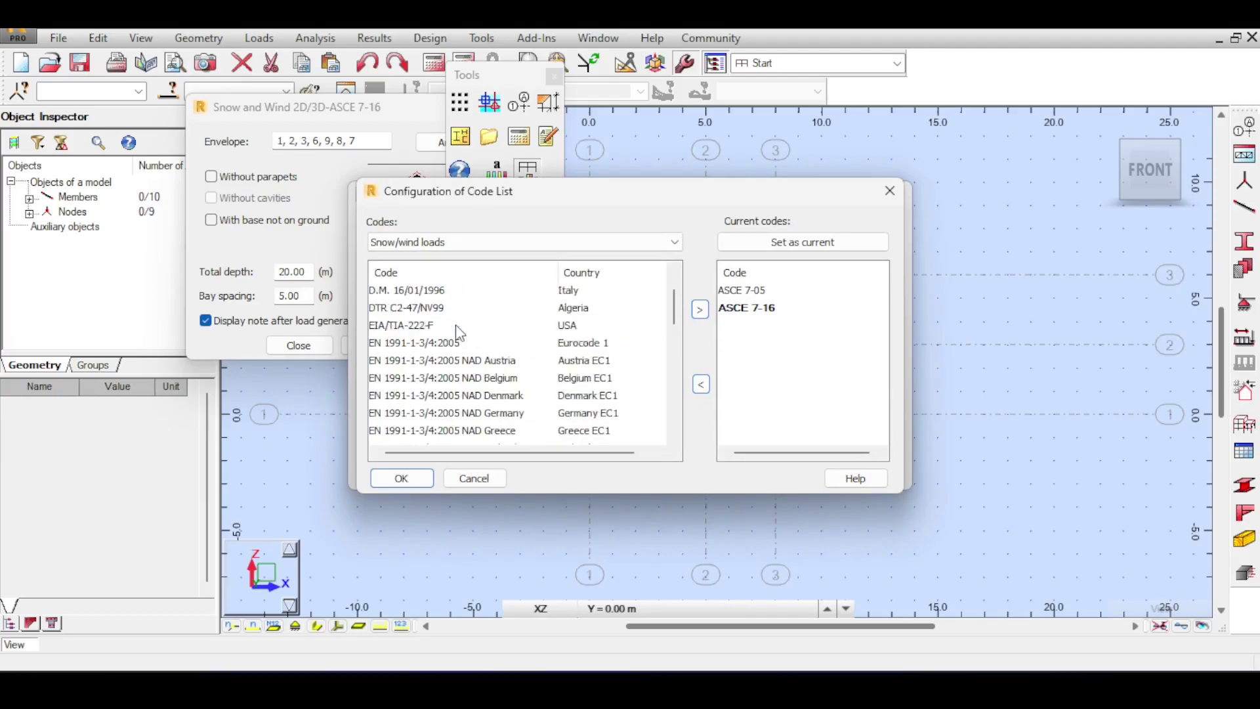
pyautogui.click(418, 344)
pyautogui.scroll(-1, 445, 358)
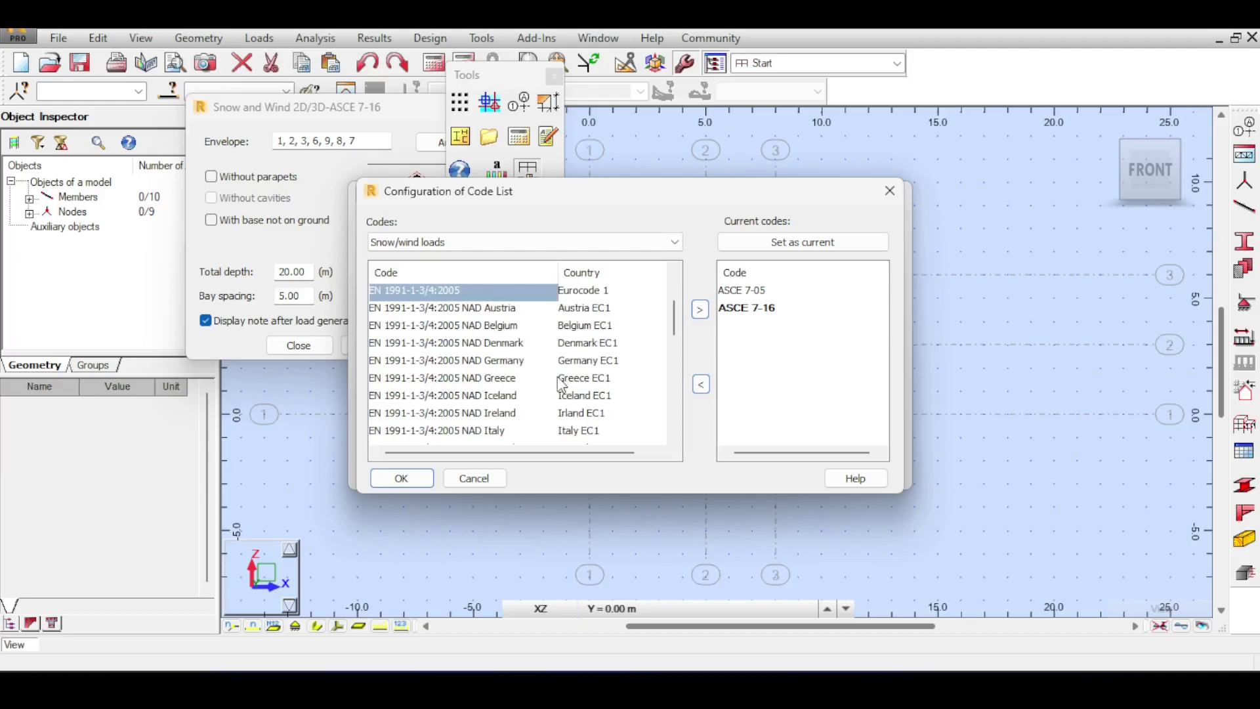
pyautogui.scroll(-3, 584, 394)
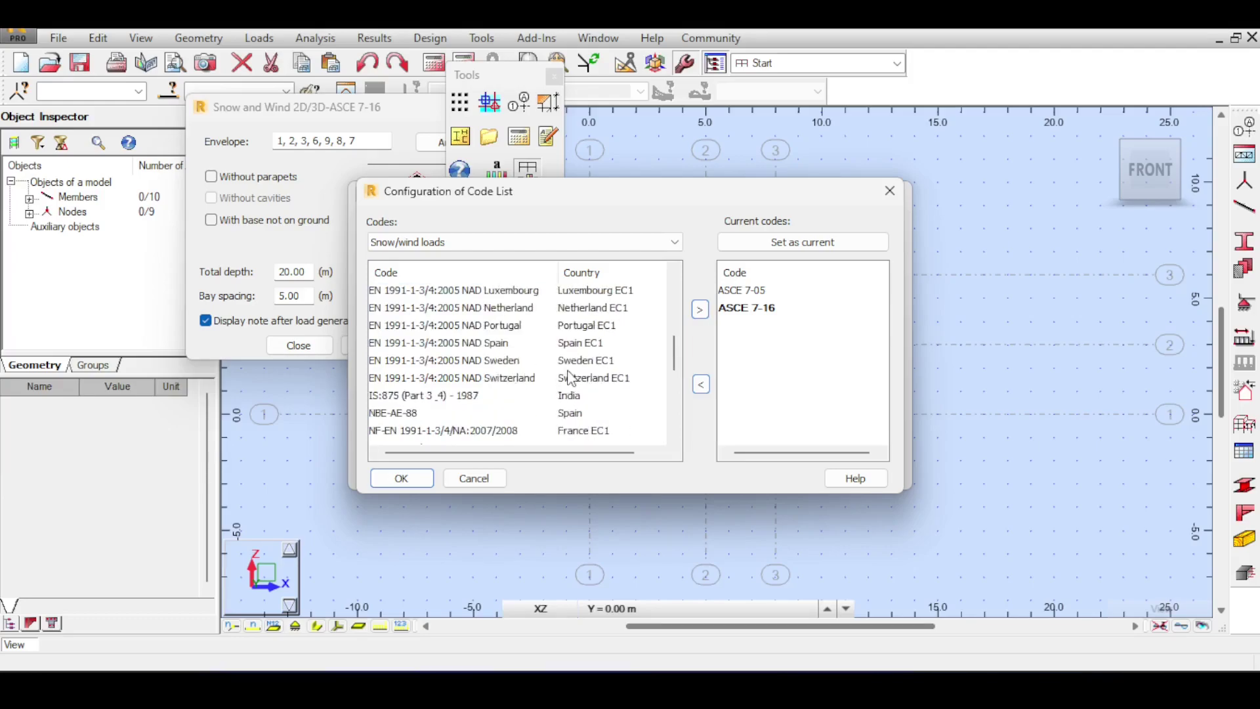
pyautogui.scroll(2, 511, 413)
pyautogui.scroll(1, 510, 413)
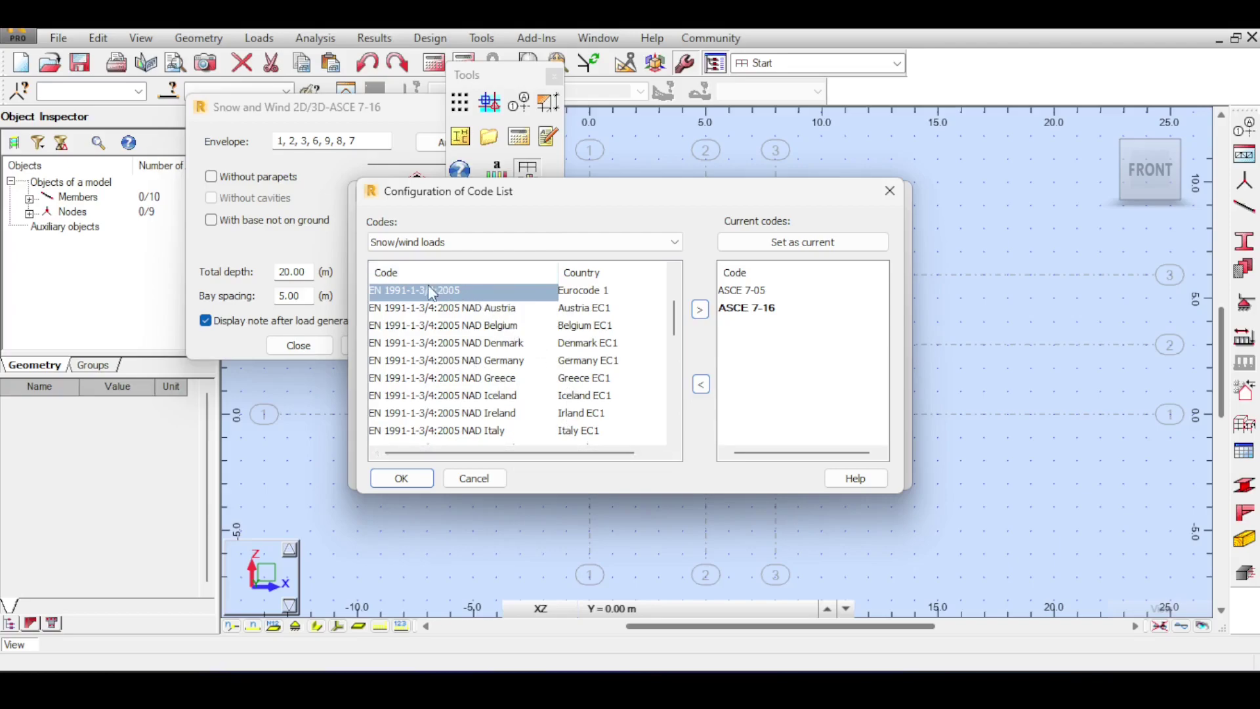
pyautogui.click(699, 310)
pyautogui.click(402, 478)
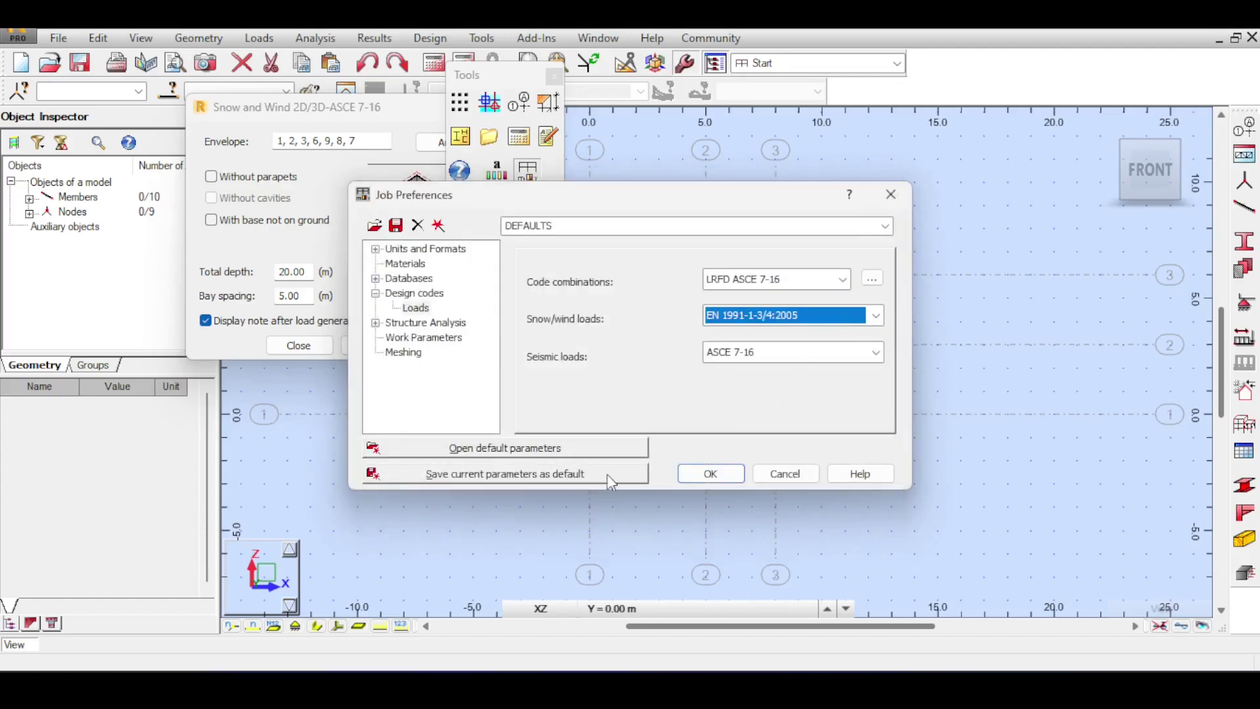
pyautogui.click(721, 476)
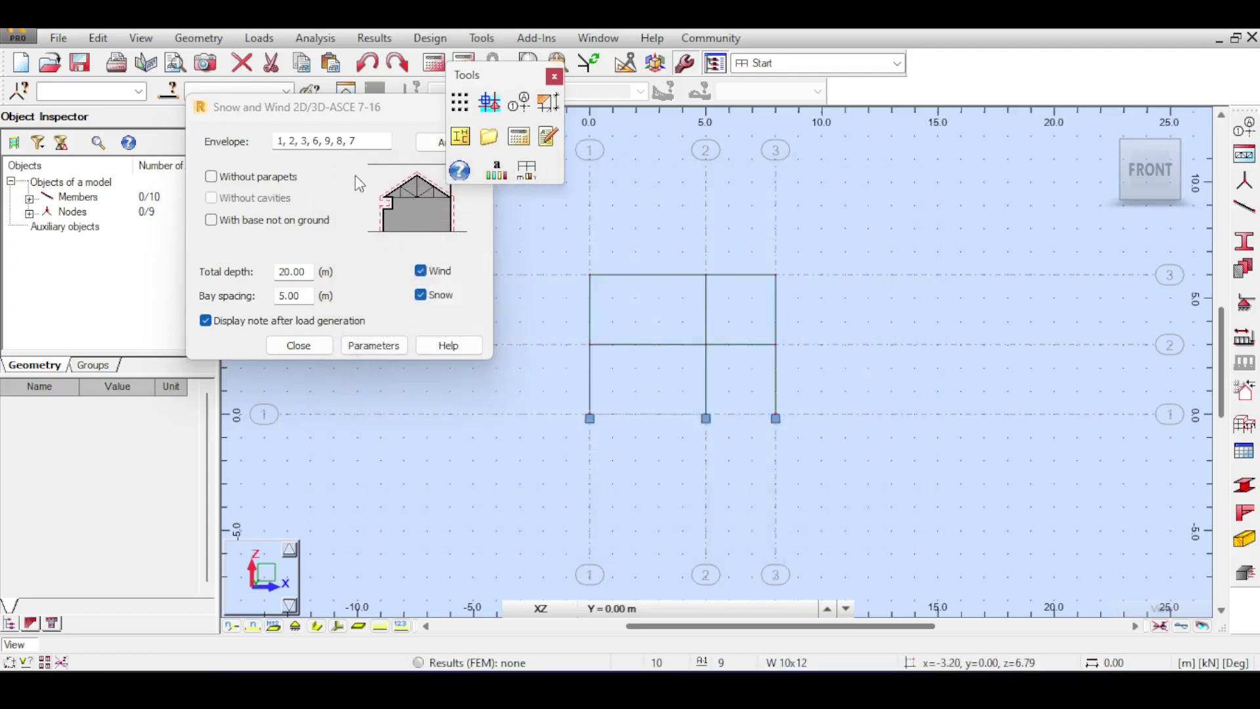
pyautogui.click(554, 76)
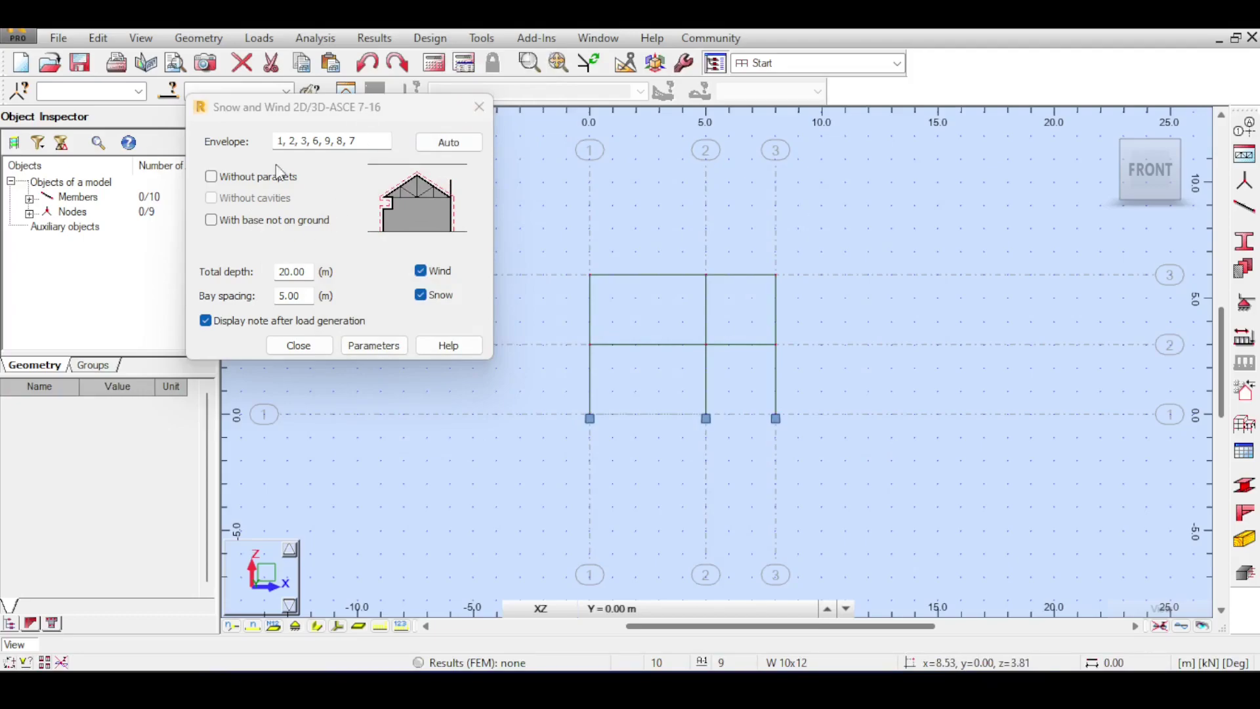
# Step: Restart 2D/3D wind and snow load generation under the new code, detect the frame's envelope automatically, and open the load parameters
pyautogui.moveTo(281, 100); pyautogui.dragTo(332, 108)
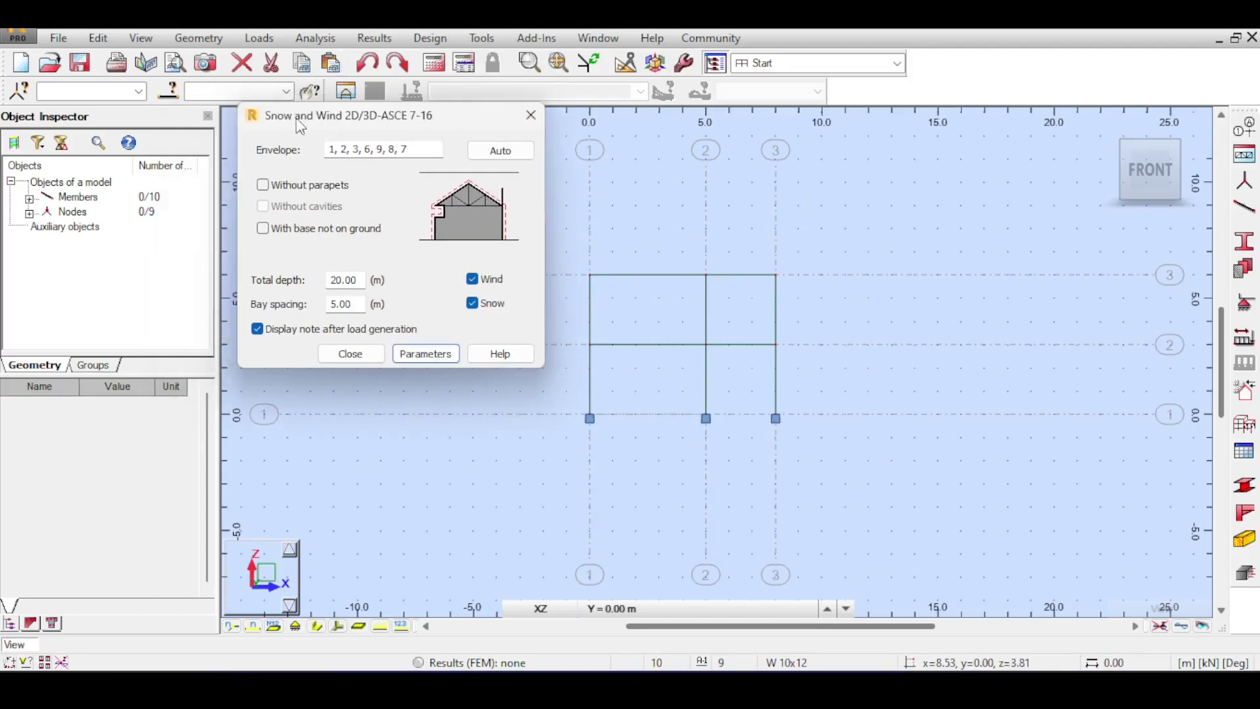
pyautogui.click(531, 115)
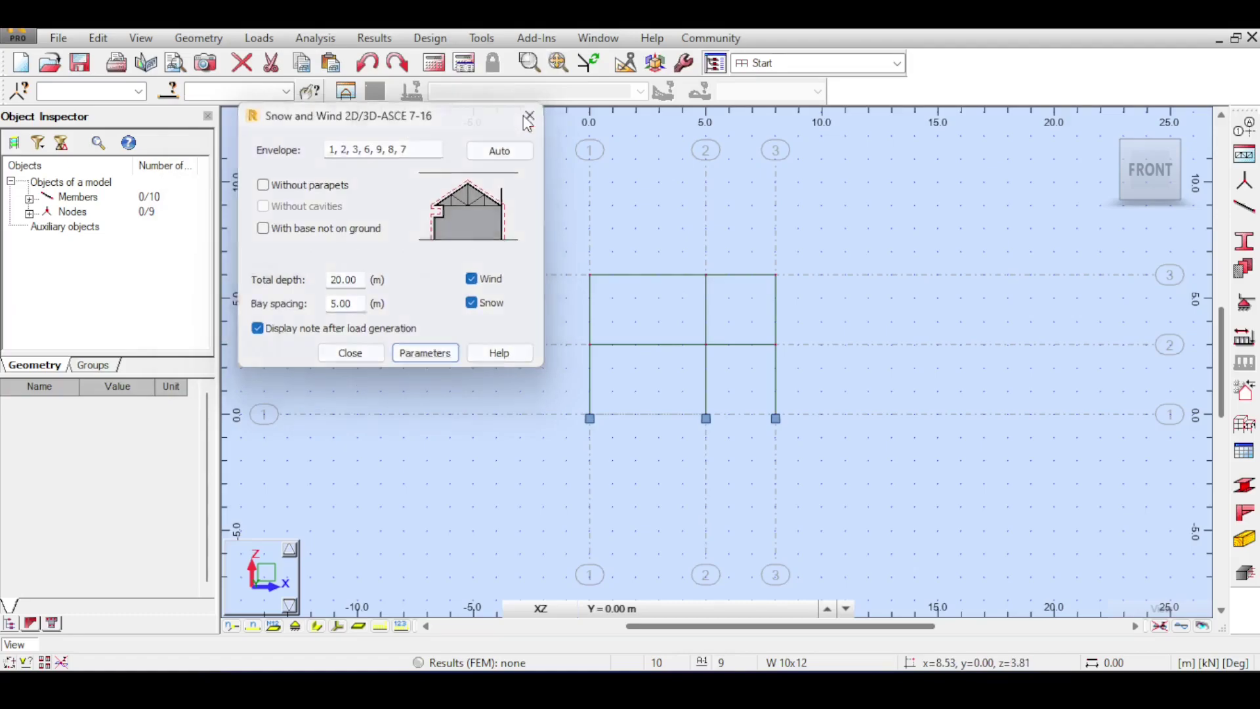
pyautogui.click(284, 44)
pyautogui.moveTo(296, 284)
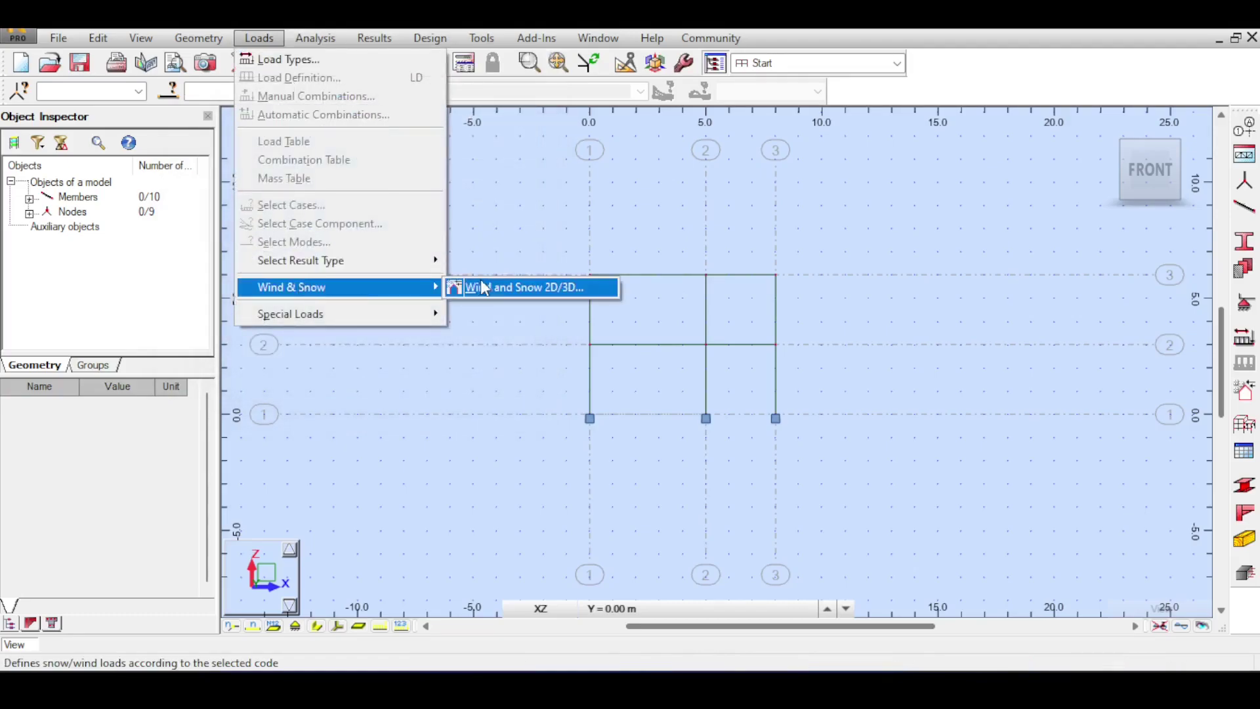
pyautogui.click(485, 286)
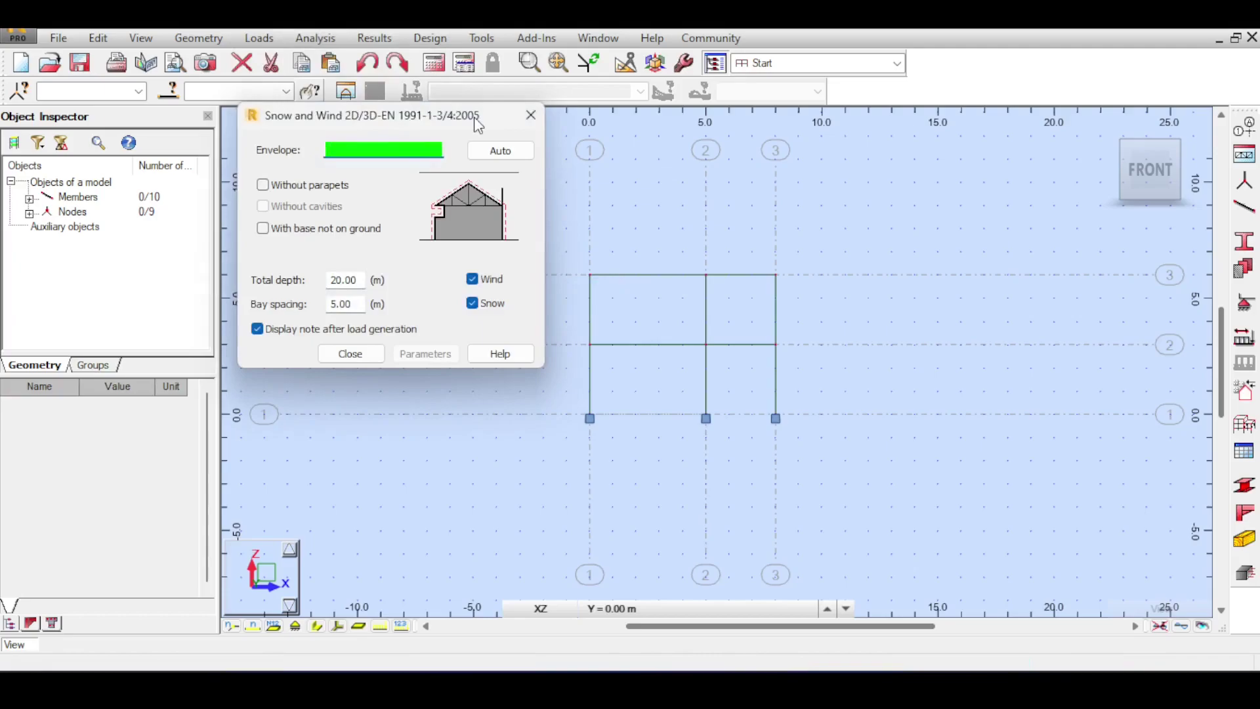
pyautogui.click(499, 151)
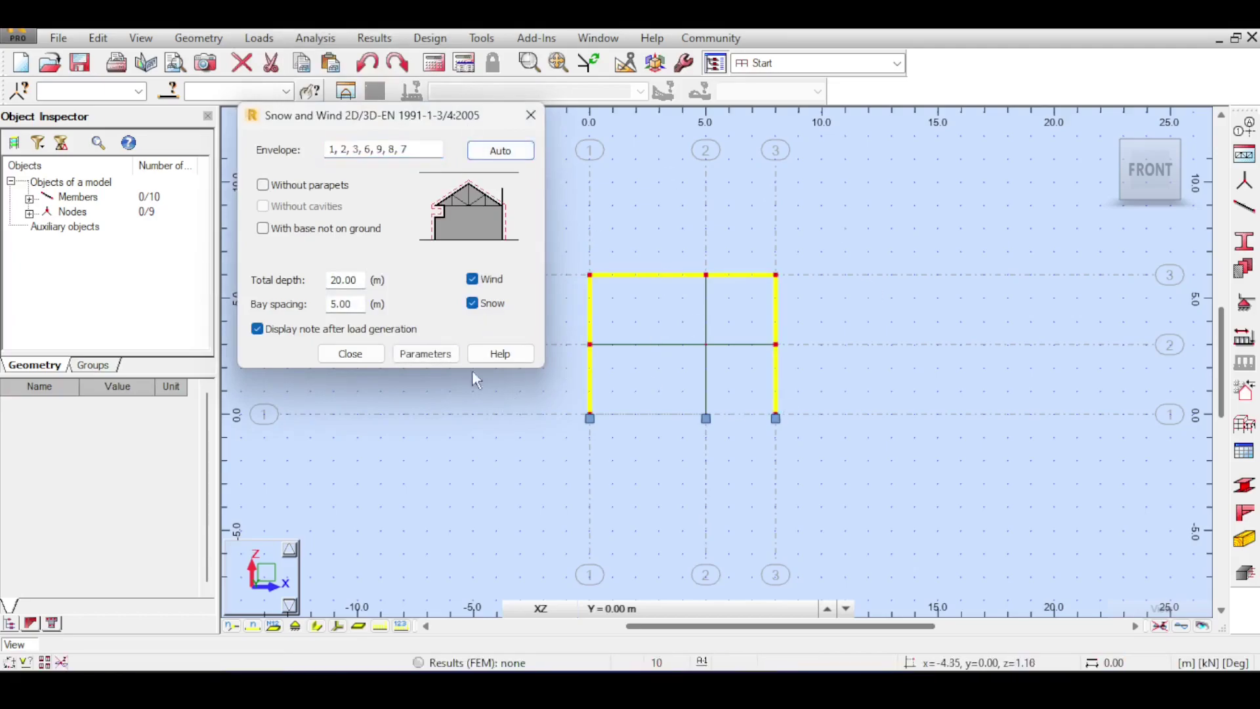
pyautogui.click(427, 354)
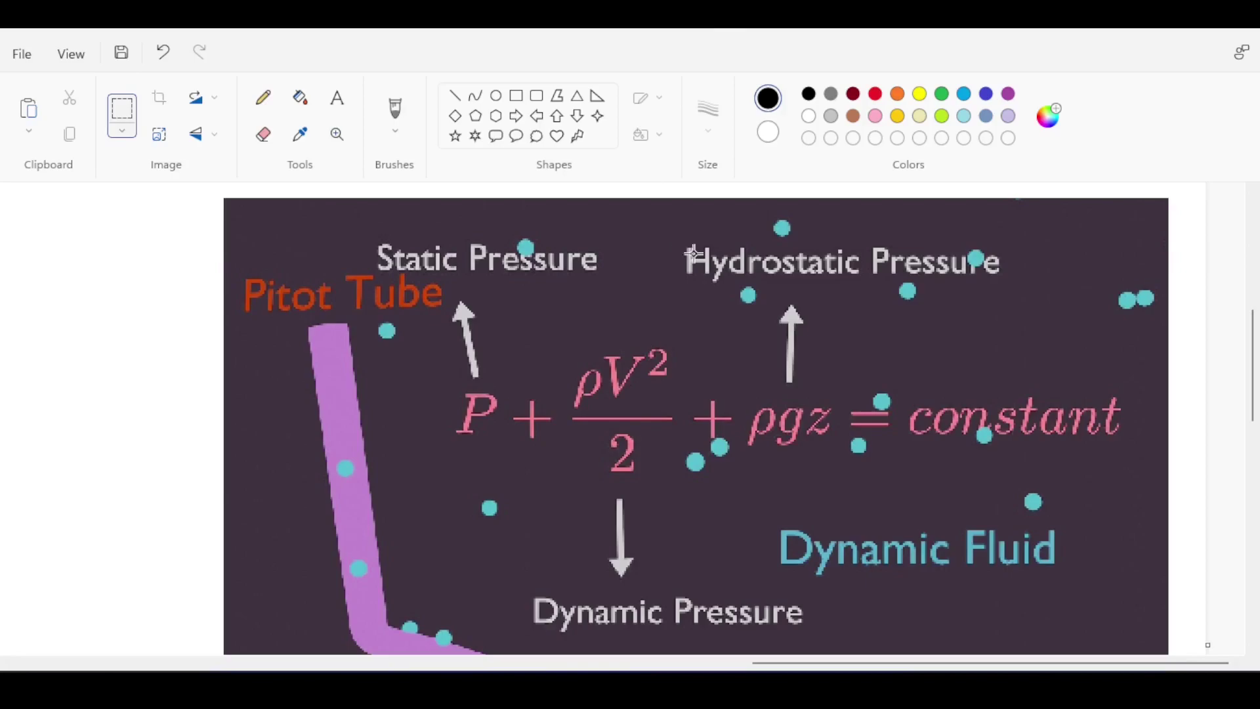
# Step: Switch to Paint and examine the fluid pressure equation picture and its pressure terms, across to the blank area beside it
pyautogui.scroll(3, 729, 285)
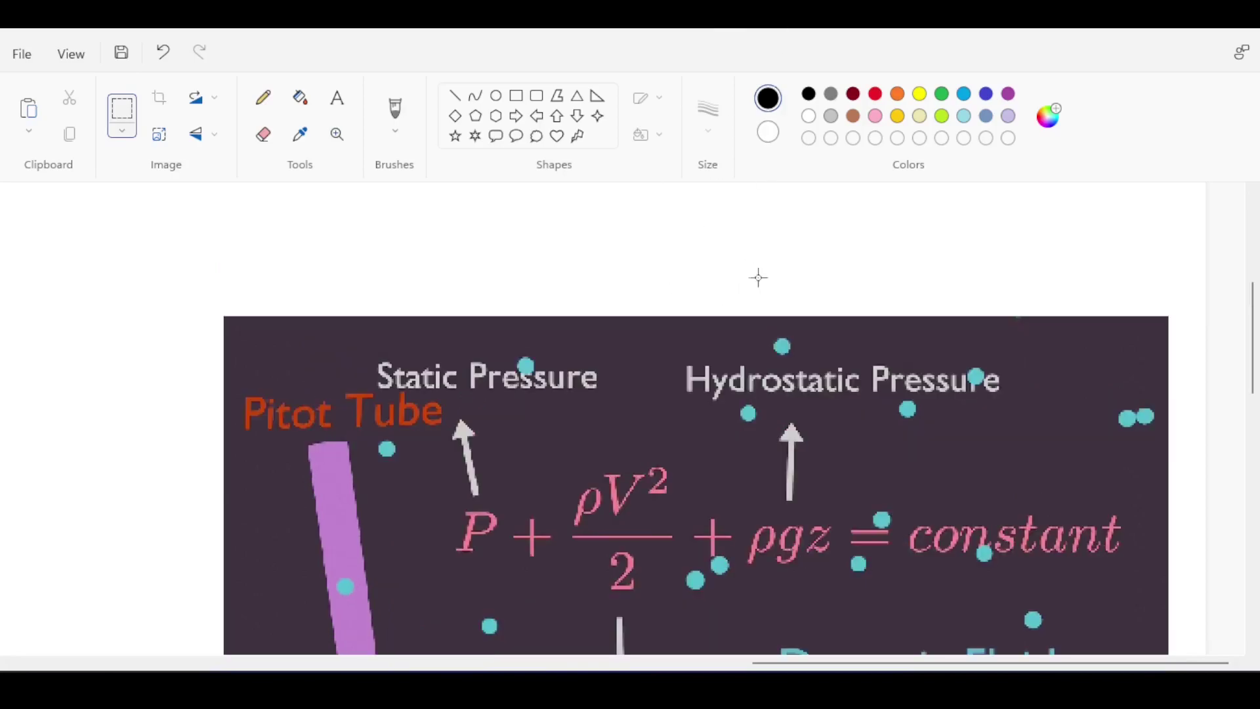
pyautogui.scroll(-5, 755, 279)
pyautogui.scroll(3, 723, 293)
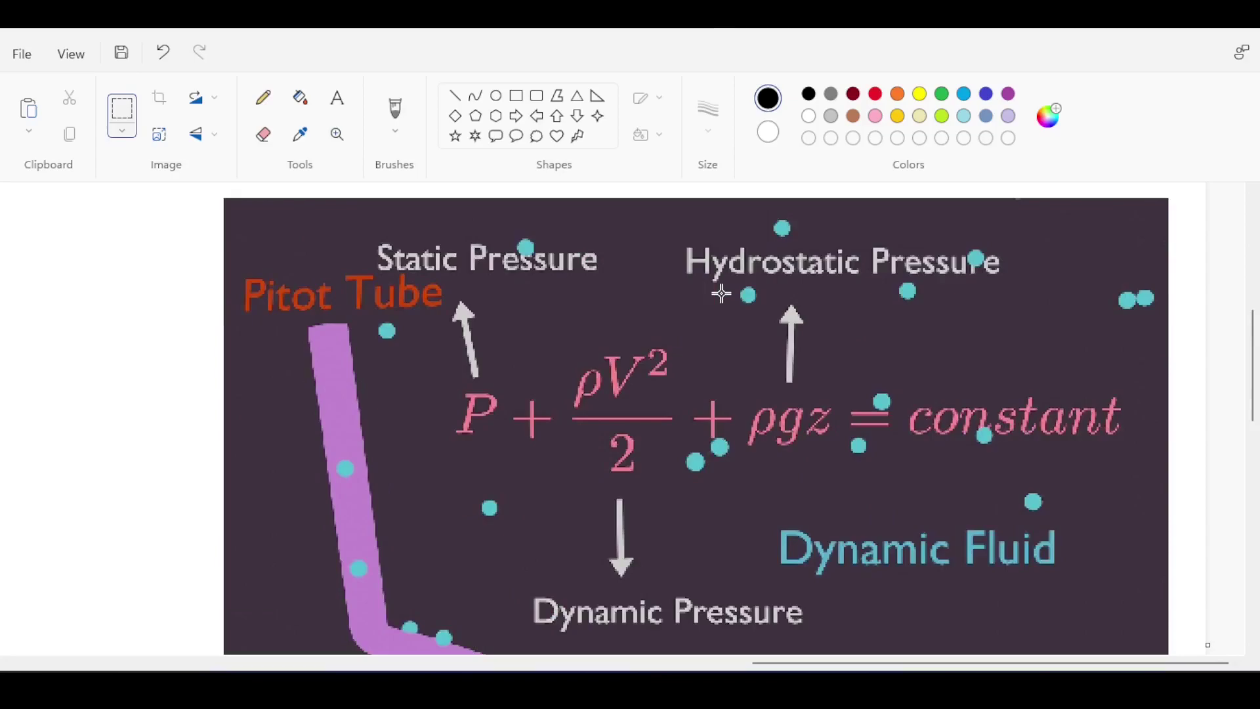
pyautogui.hscroll(8, 810, 415)
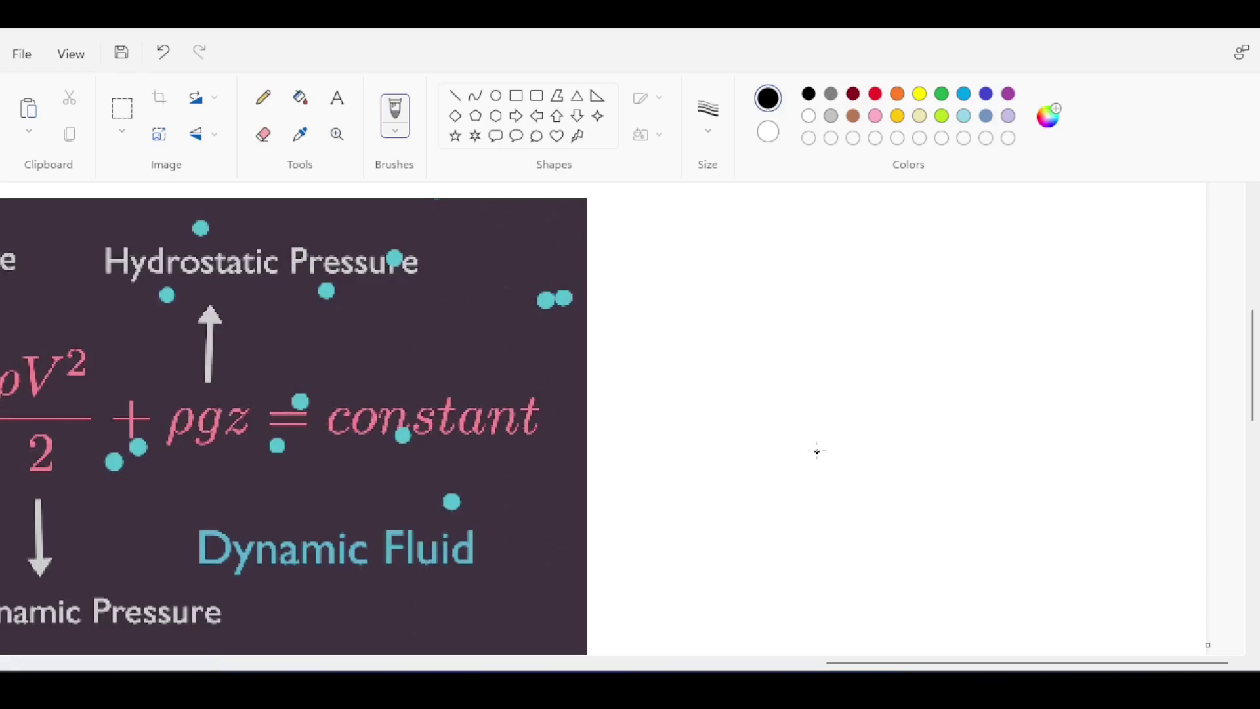
pyautogui.click(516, 95)
pyautogui.moveTo(717, 318); pyautogui.dragTo(782, 361)
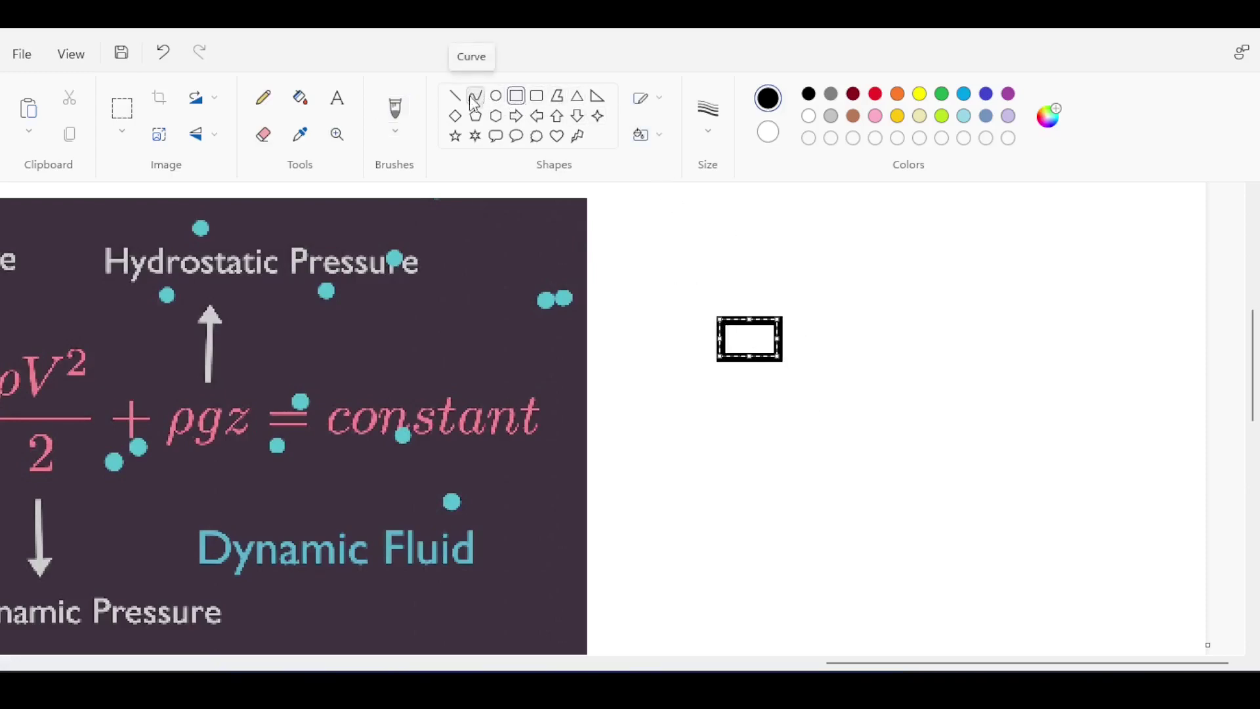
pyautogui.hotkey('ctrl', 'z')
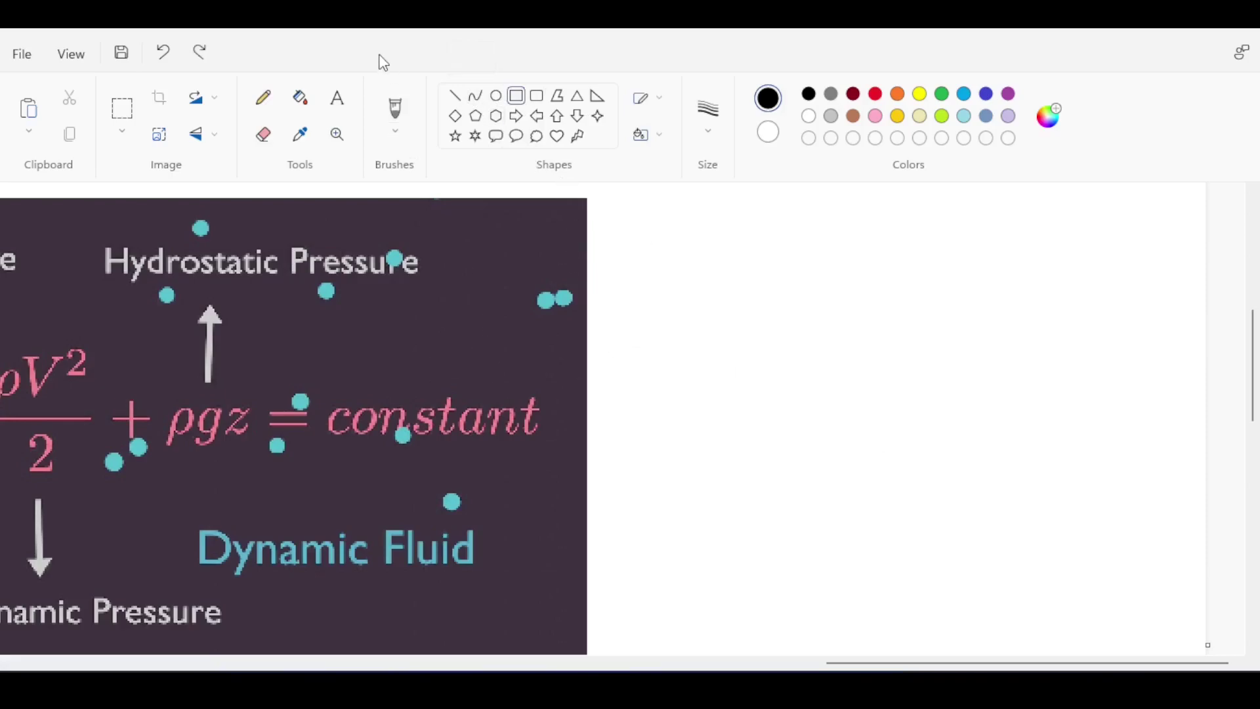
# Step: Brush four black wavy wind lines, one above another, in the blank area beside the equation picture
pyautogui.click(395, 112)
pyautogui.moveTo(671, 382)
pyautogui.mouseDown()
pyautogui.moveTo(728, 377)
pyautogui.moveTo(814, 406)
pyautogui.mouseUp()
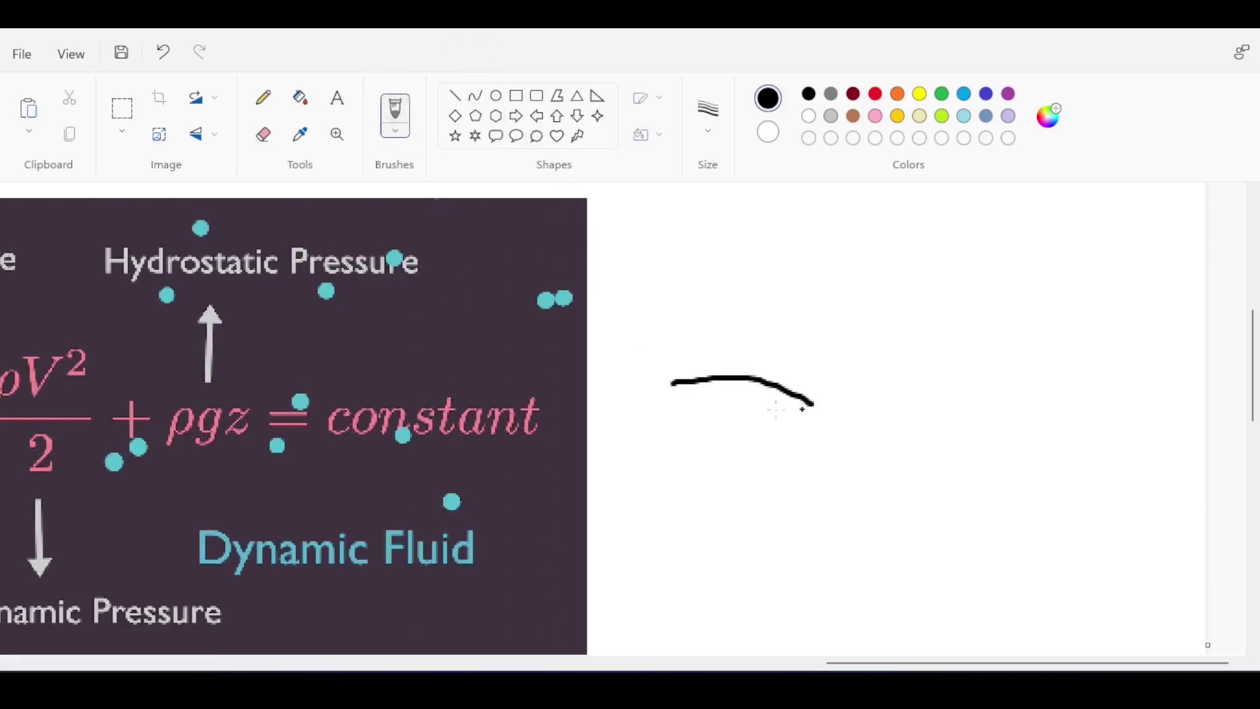
pyautogui.moveTo(676, 407); pyautogui.dragTo(791, 418)
pyautogui.moveTo(679, 342); pyautogui.dragTo(842, 367)
pyautogui.moveTo(654, 435); pyautogui.dragTo(767, 449)
# Step: Draw a black house downwind of the wind lines, with a triangle roof on top of a rectangular body
pyautogui.click(578, 96)
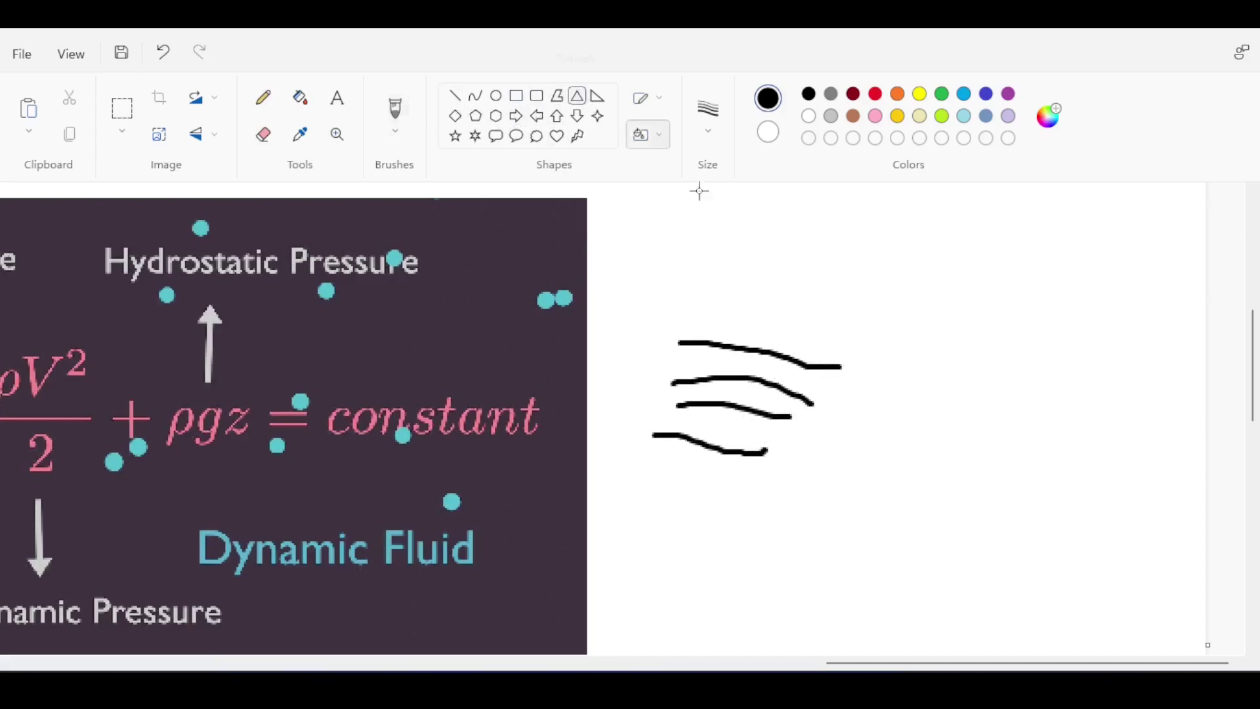
pyautogui.moveTo(923, 275); pyautogui.dragTo(1087, 389)
pyautogui.click(516, 96)
pyautogui.moveTo(924, 389); pyautogui.dragTo(1093, 535)
pyautogui.click(1007, 332)
# Step: Extend the uppermost wind line with a red brush stroke that rises along the roof slope and passes over the ridge
pyautogui.click(875, 93)
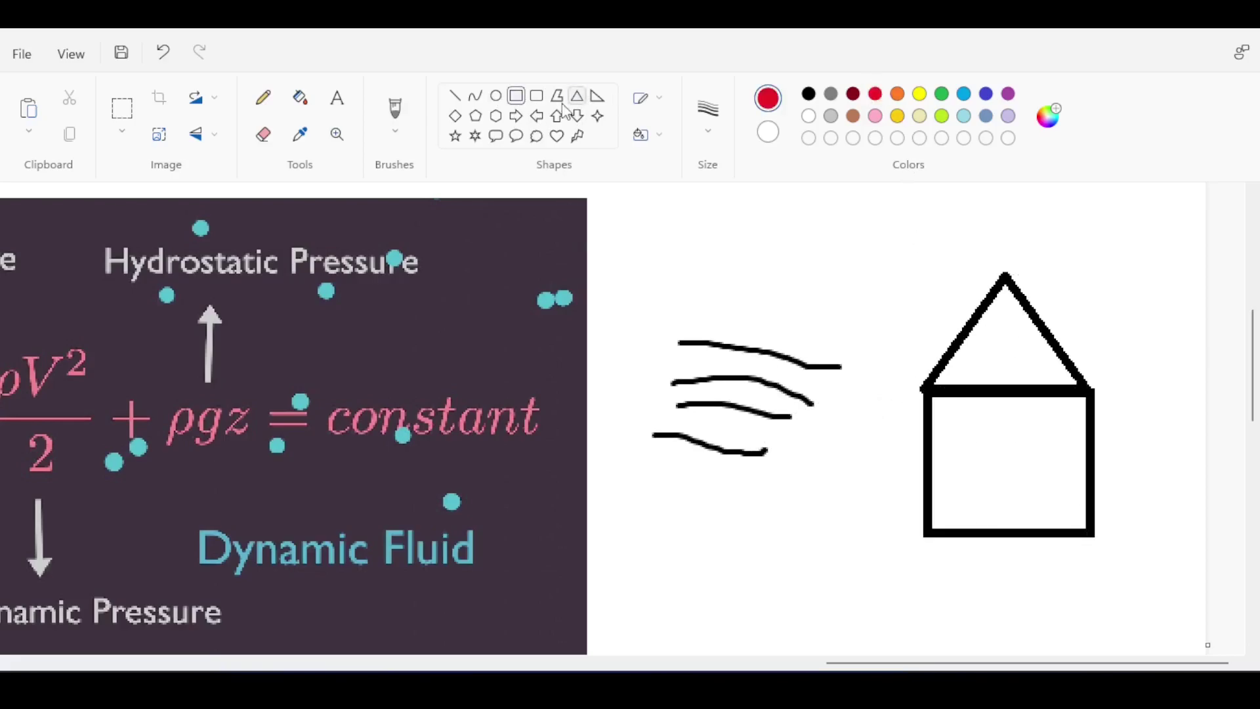
pyautogui.click(395, 108)
pyautogui.moveTo(840, 369)
pyautogui.mouseDown()
pyautogui.moveTo(867, 366)
pyautogui.moveTo(968, 255)
pyautogui.moveTo(1001, 237)
pyautogui.moveTo(1039, 265)
pyautogui.mouseUp()
pyautogui.moveTo(809, 440)
pyautogui.mouseDown()
pyautogui.moveTo(918, 489)
pyautogui.moveTo(1090, 514)
pyautogui.mouseUp()
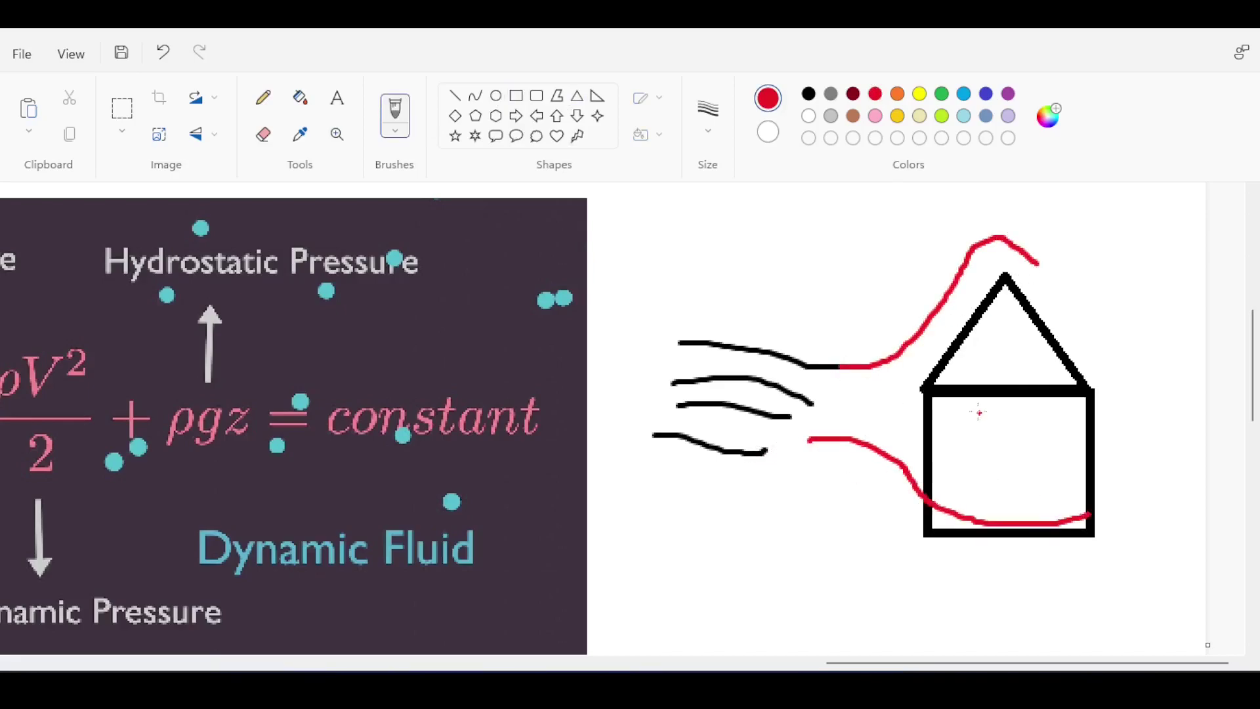
pyautogui.hotkey('ctrl', 'z')
pyautogui.moveTo(810, 408)
pyautogui.mouseDown()
pyautogui.moveTo(940, 374)
pyautogui.moveTo(971, 310)
pyautogui.mouseUp()
pyautogui.hotkey('ctrl', 'z')
# Step: Extend the other three wind lines in red, the second up along the roof slope and the lower two against the wall
pyautogui.moveTo(806, 401)
pyautogui.mouseDown()
pyautogui.moveTo(875, 390)
pyautogui.moveTo(990, 264)
pyautogui.mouseUp()
pyautogui.moveTo(782, 422)
pyautogui.mouseDown()
pyautogui.moveTo(893, 436)
pyautogui.moveTo(919, 398)
pyautogui.mouseUp()
pyautogui.moveTo(747, 453)
pyautogui.mouseDown()
pyautogui.moveTo(877, 473)
pyautogui.moveTo(924, 450)
pyautogui.mouseUp()
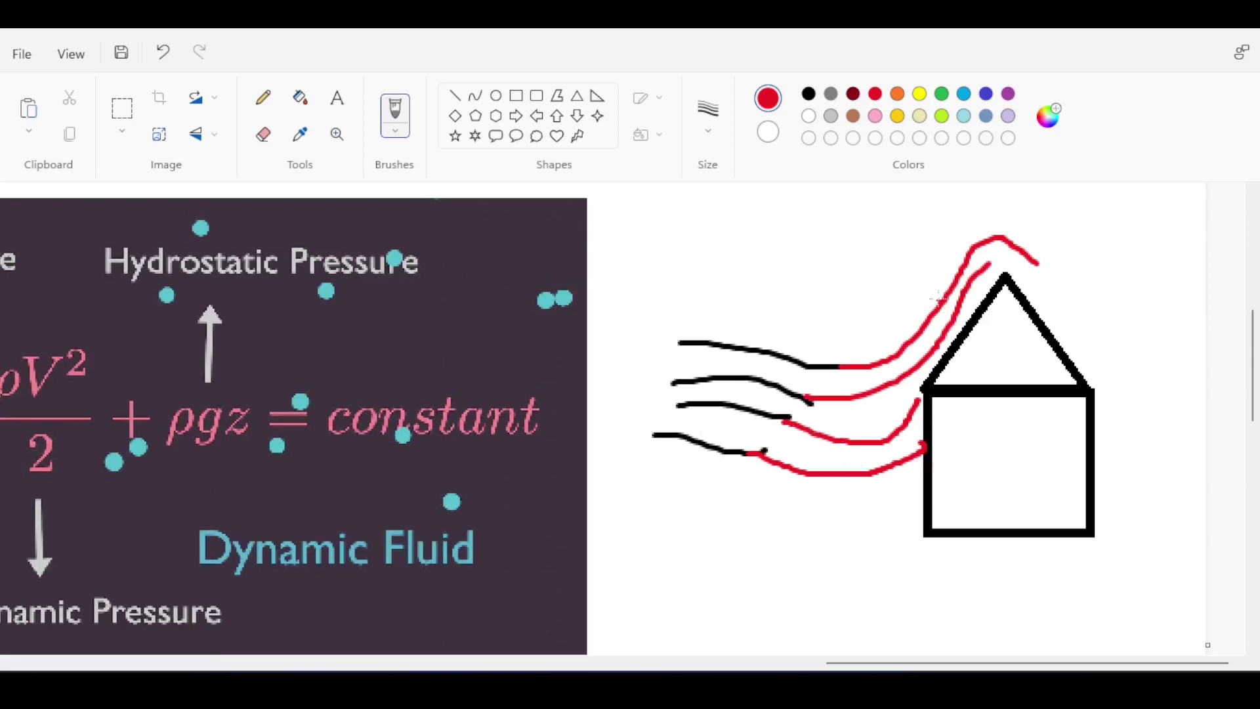
# Step: Brush three red airflow lines from the roof ridge, curving over and down behind the house
pyautogui.moveTo(987, 233)
pyautogui.mouseDown()
pyautogui.moveTo(1090, 235)
pyautogui.moveTo(1206, 316)
pyautogui.mouseUp()
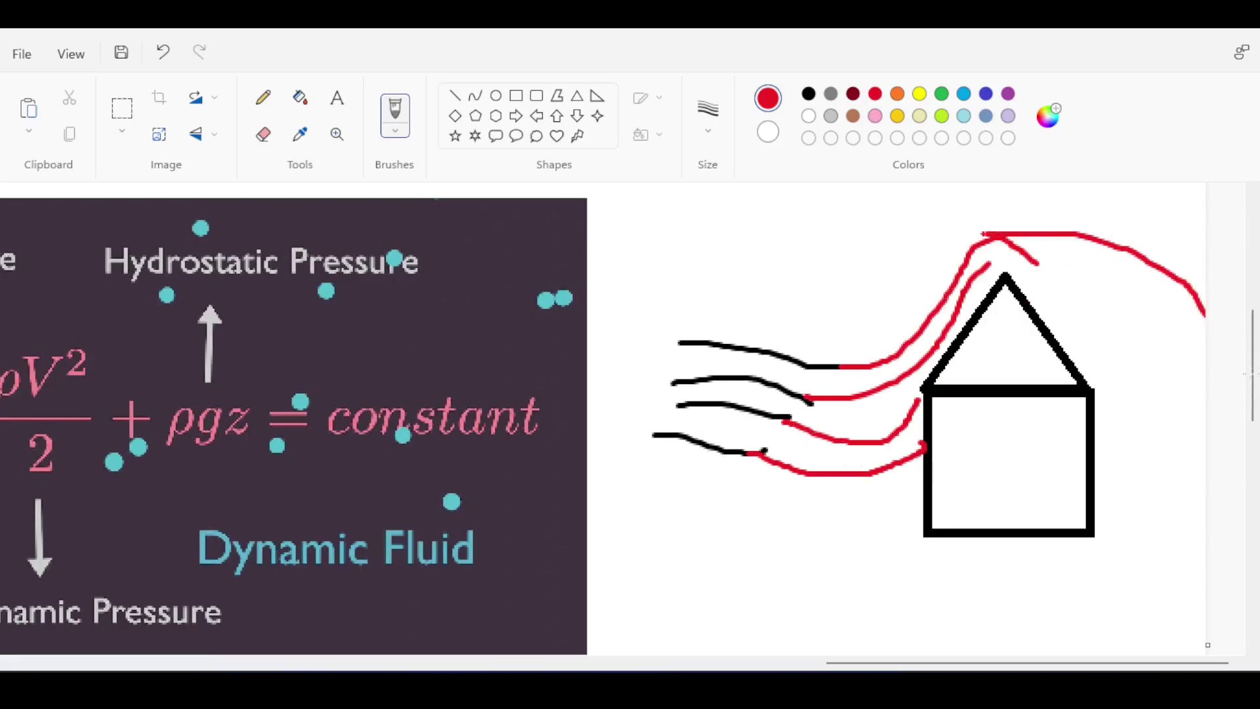
pyautogui.moveTo(986, 258)
pyautogui.mouseDown()
pyautogui.moveTo(1059, 266)
pyautogui.moveTo(1141, 310)
pyautogui.moveTo(1205, 394)
pyautogui.mouseUp()
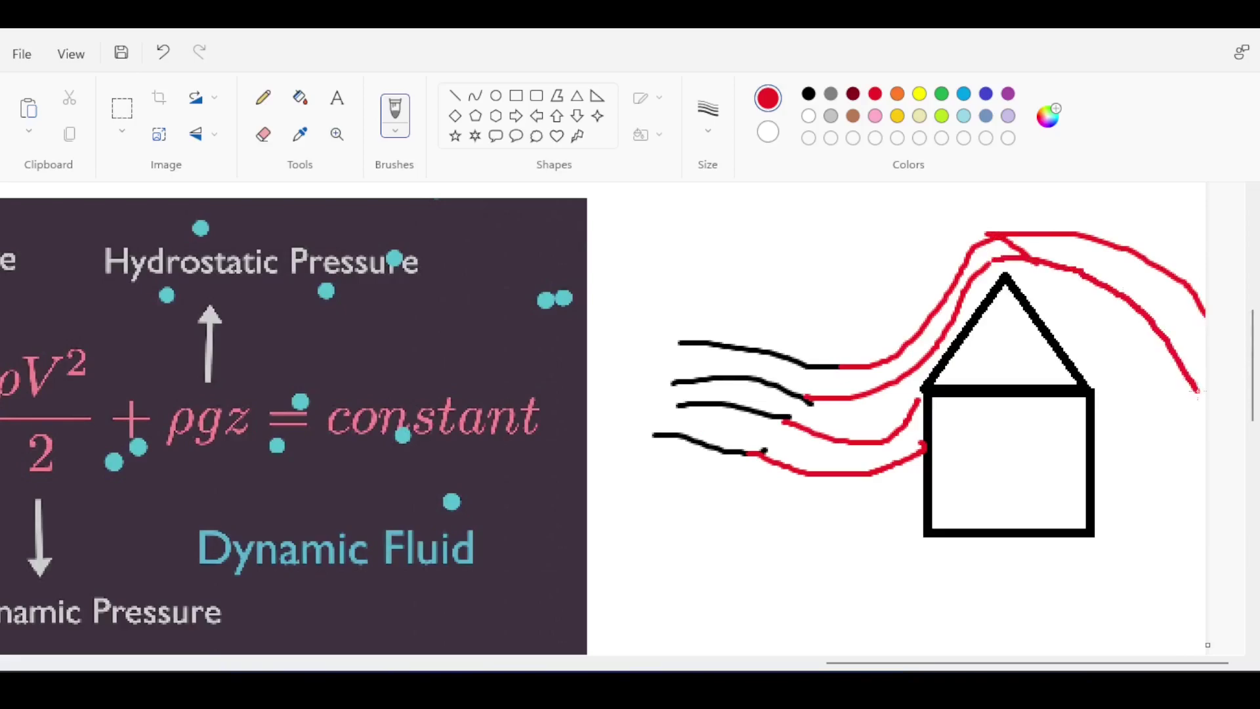
pyautogui.moveTo(994, 270)
pyautogui.mouseDown()
pyautogui.moveTo(1106, 312)
pyautogui.moveTo(1194, 418)
pyautogui.mouseUp()
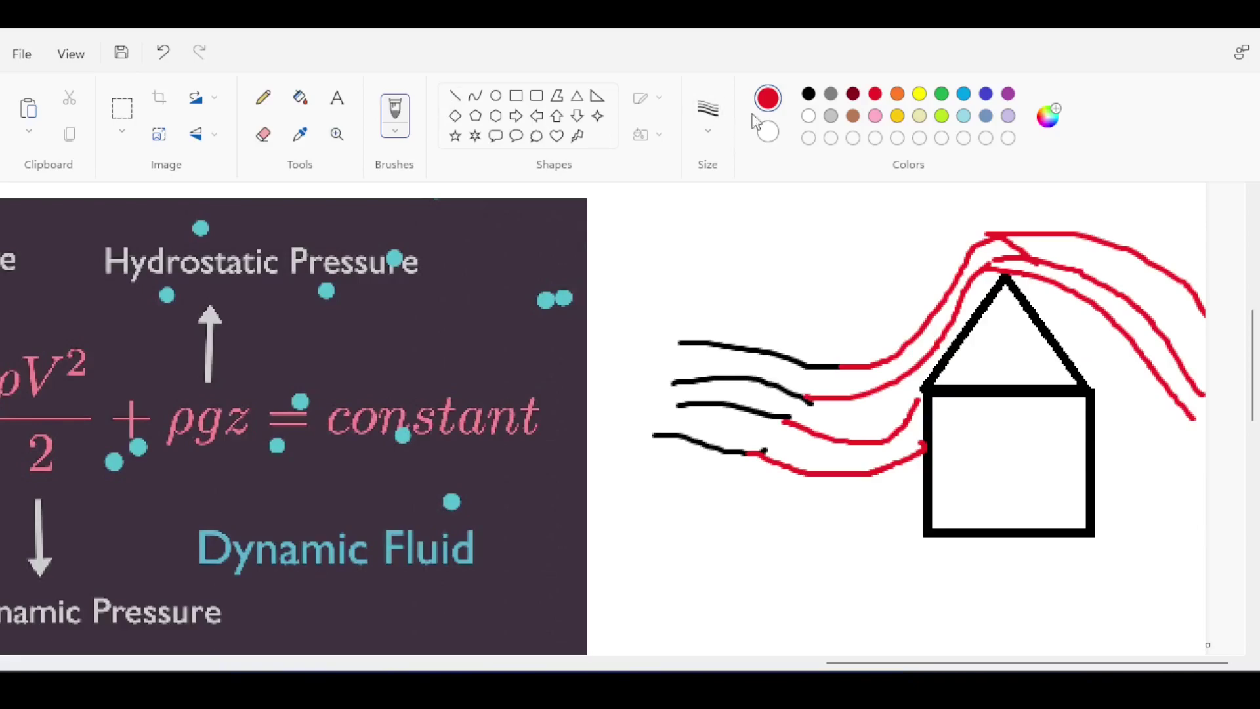
# Step: Draw a dark red arrow through the lower wind lines pointing at the house's windward wall
pyautogui.click(853, 94)
pyautogui.moveTo(652, 432)
pyautogui.mouseDown()
pyautogui.moveTo(894, 441)
pyautogui.moveTo(860, 418)
pyautogui.moveTo(873, 451)
pyautogui.mouseUp()
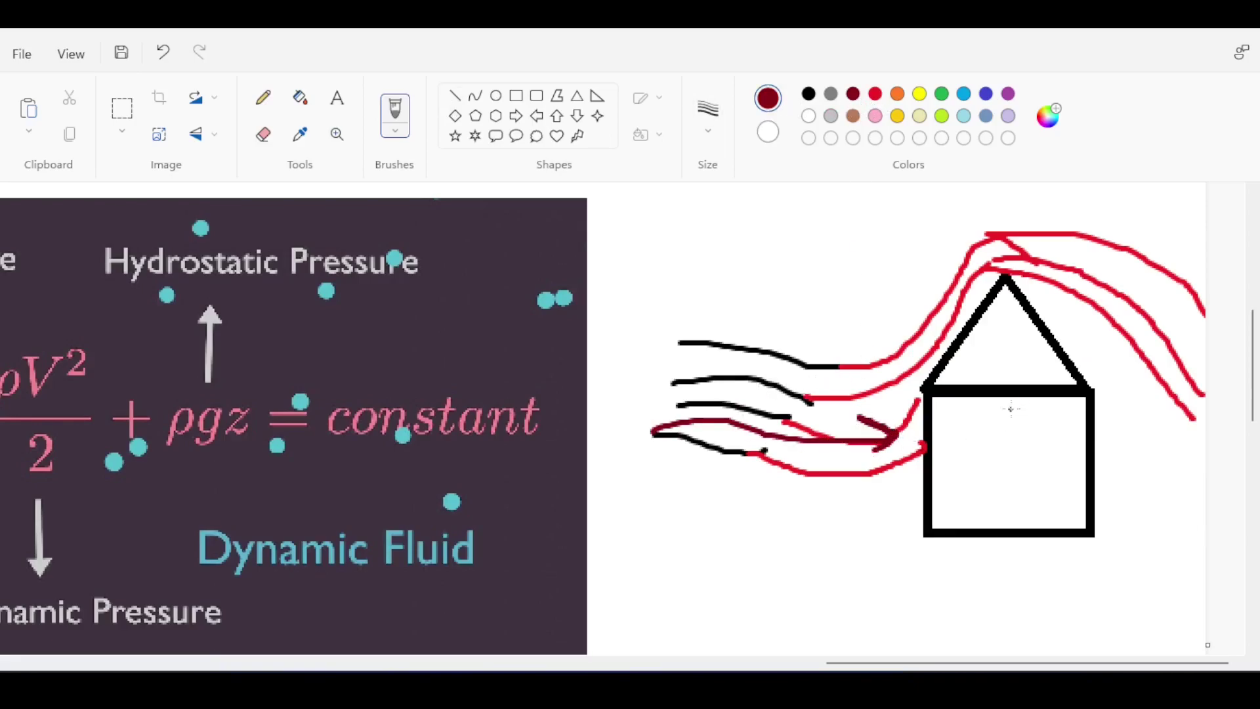
# Step: Undo the dark red stroke beside the leeward wall and the dark red arrow pointing at the windward wall
pyautogui.moveTo(1101, 429)
pyautogui.mouseDown()
pyautogui.moveTo(1207, 425)
pyautogui.moveTo(1155, 420)
pyautogui.moveTo(1198, 445)
pyautogui.mouseUp()
pyautogui.hotkey('ctrl', 'z')
pyautogui.hotkey('ctrl', 'z')
pyautogui.hotkey('ctrl', 'z')
pyautogui.hotkey('ctrl', 'z')
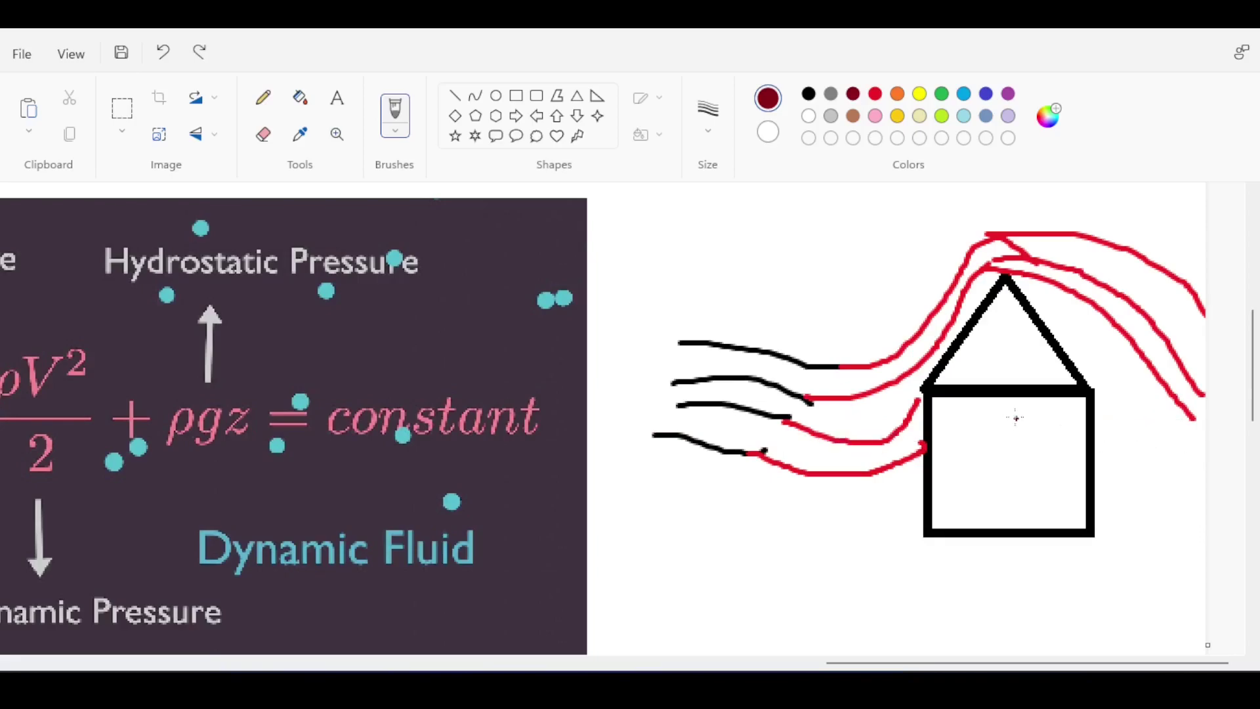
pyautogui.moveTo(1064, 263); pyautogui.dragTo(1011, 486)
pyautogui.hotkey('ctrl', 'z')
pyautogui.click(122, 108)
pyautogui.moveTo(1019, 246); pyautogui.dragTo(1001, 282)
pyautogui.click(394, 111)
# Step: Add the dark red text label "Windward" above the incoming wind lines, in Calibri size 24
pyautogui.click(337, 98)
pyautogui.click(702, 272)
pyautogui.write('Wiu')
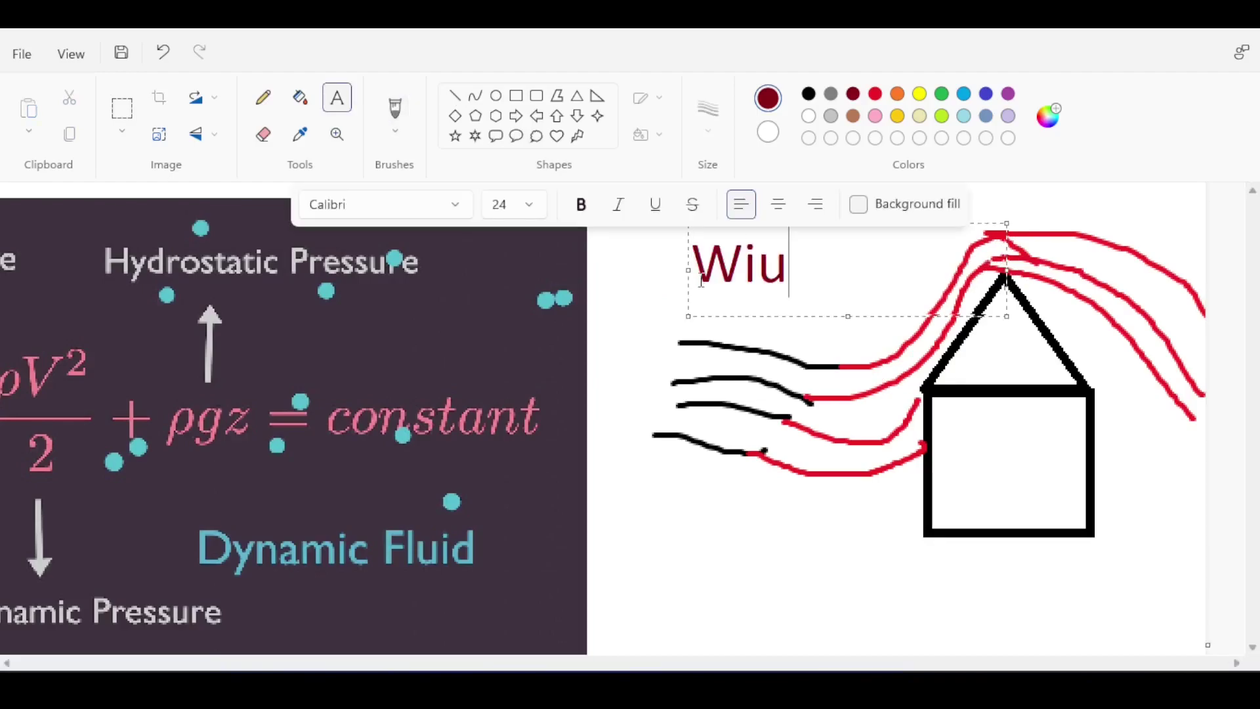
pyautogui.press('BackSpace')
pyautogui.write('ndward')
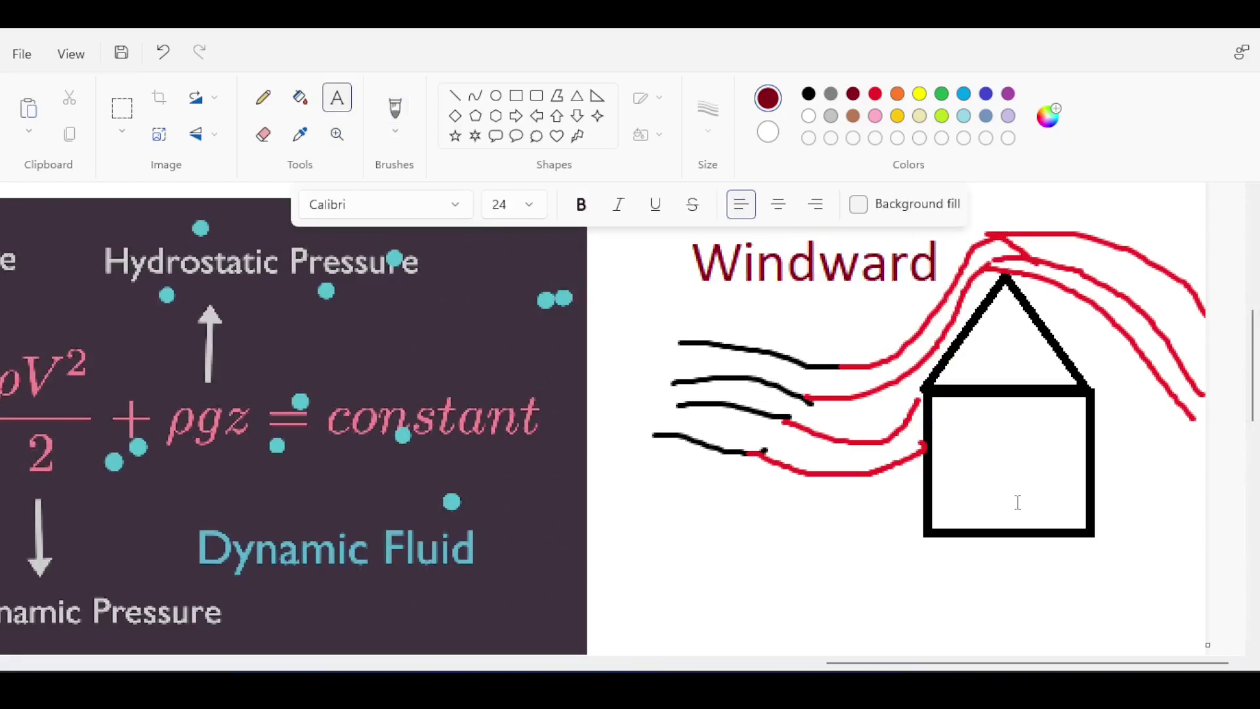
# Step: Try to add the text label "Leeward" below the house on its leeward side
pyautogui.click(1072, 574)
pyautogui.write('ZL')
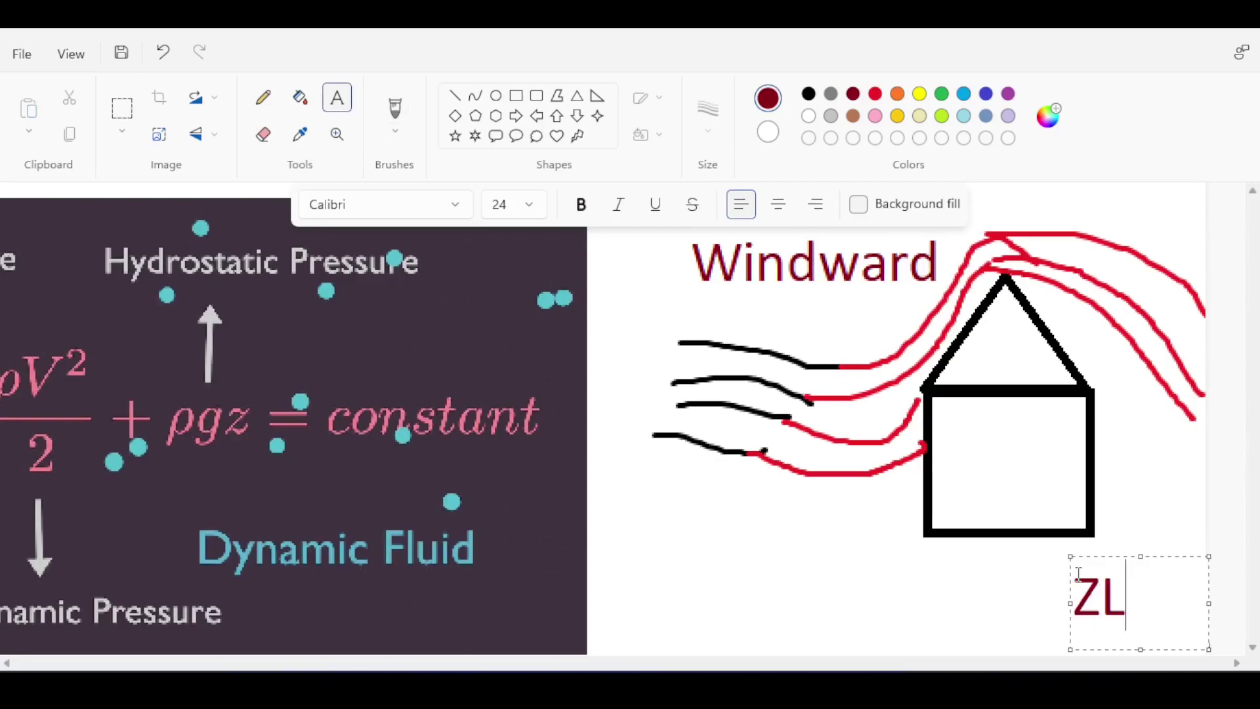
pyautogui.press('BackSpace')
pyautogui.press('BackSpace')
pyautogui.write('Leeward')
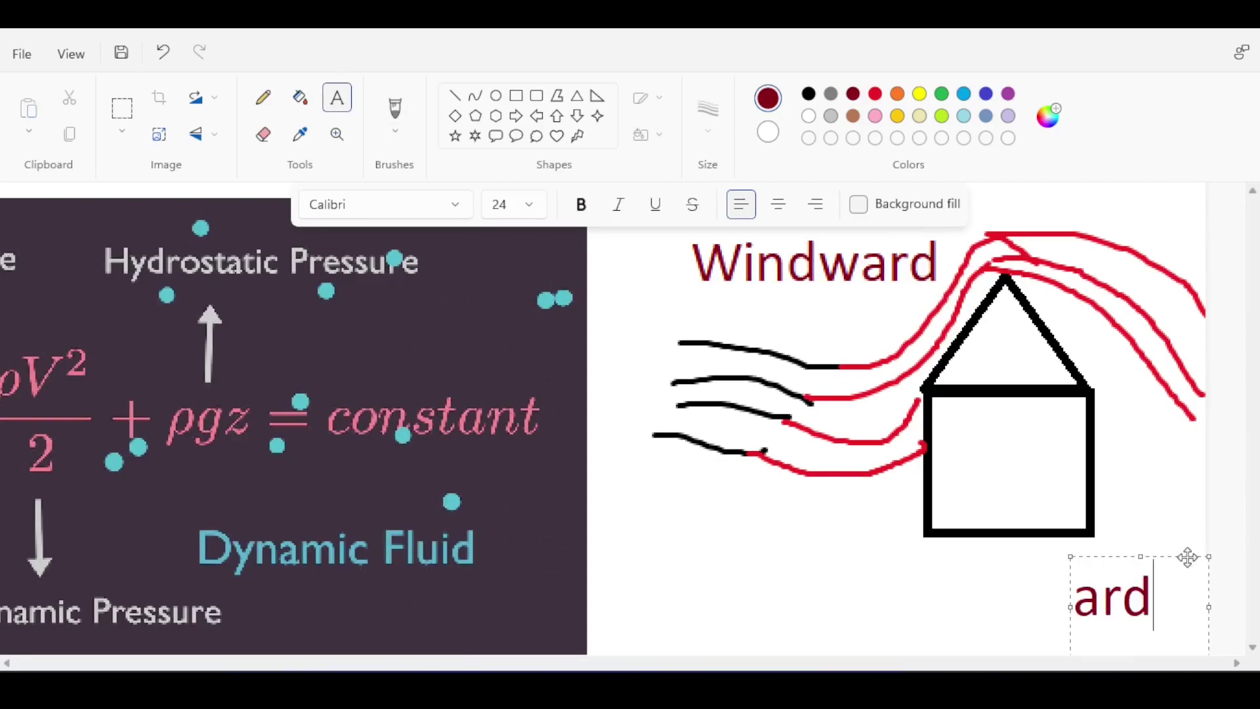
pyautogui.press('Escape')
# Step: Draw a dark red rectangle as the building's plan view in the blank area below the house
pyautogui.click(516, 98)
pyautogui.scroll(-4, 847, 467)
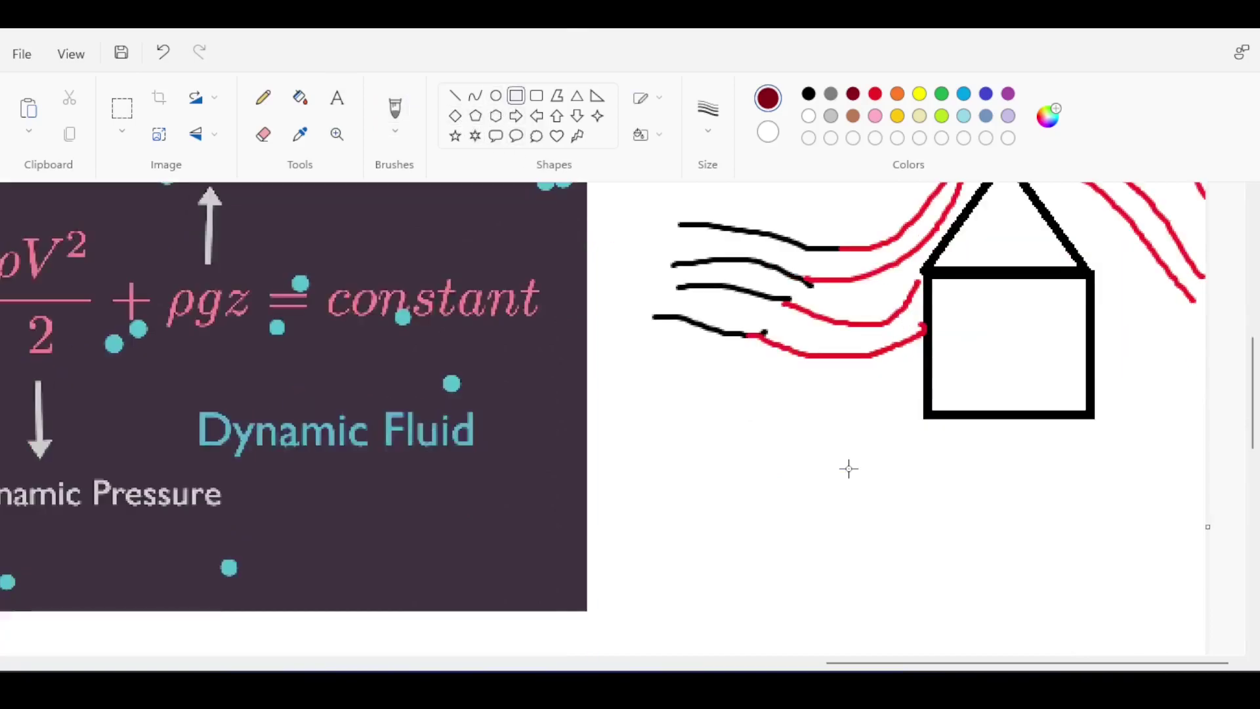
pyautogui.moveTo(776, 404); pyautogui.dragTo(953, 592)
pyautogui.click(732, 397)
# Step: Brush four dark red arrows pointing at the plan rectangle, one toward each of its sides
pyautogui.click(454, 98)
pyautogui.click(395, 111)
pyautogui.moveTo(612, 493)
pyautogui.mouseDown()
pyautogui.moveTo(730, 477)
pyautogui.moveTo(741, 494)
pyautogui.moveTo(726, 502)
pyautogui.moveTo(748, 499)
pyautogui.mouseUp()
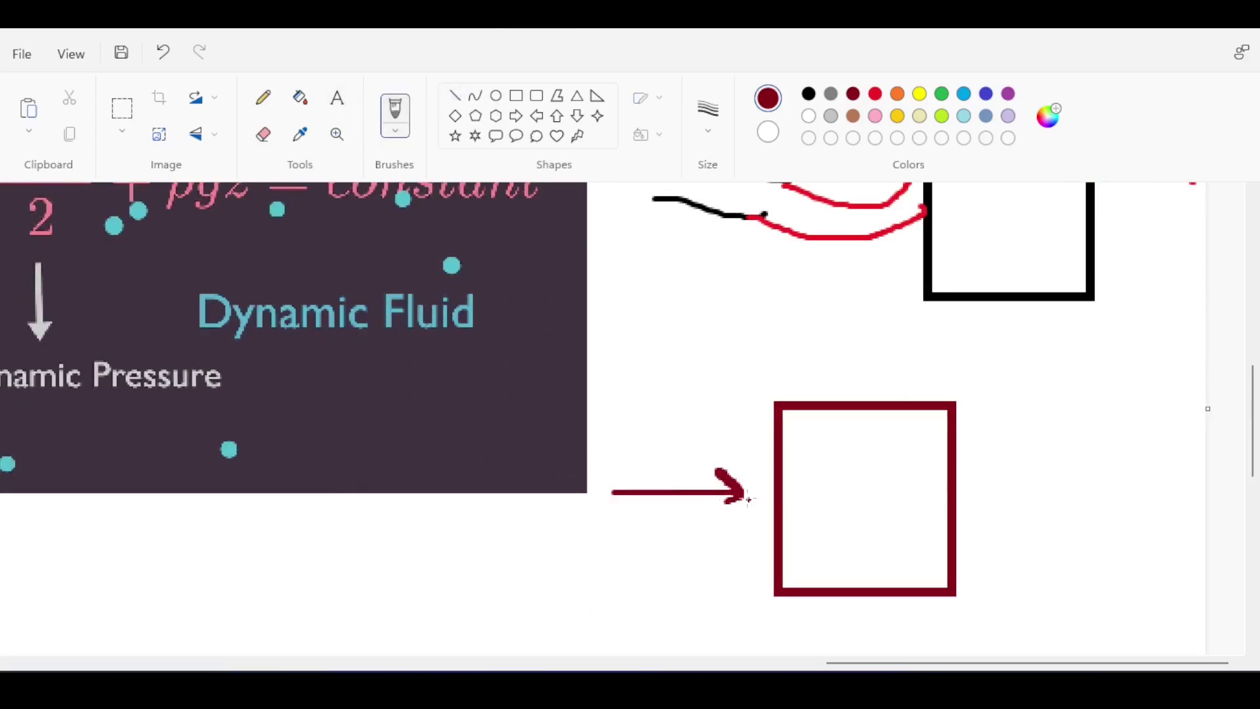
pyautogui.moveTo(1145, 492)
pyautogui.mouseDown()
pyautogui.moveTo(1029, 481)
pyautogui.moveTo(1011, 502)
pyautogui.mouseUp()
pyautogui.moveTo(878, 295)
pyautogui.mouseDown()
pyautogui.moveTo(892, 358)
pyautogui.moveTo(879, 384)
pyautogui.mouseUp()
pyautogui.moveTo(879, 603)
pyautogui.mouseDown()
pyautogui.moveTo(874, 650)
pyautogui.moveTo(864, 620)
pyautogui.moveTo(887, 614)
pyautogui.mouseUp()
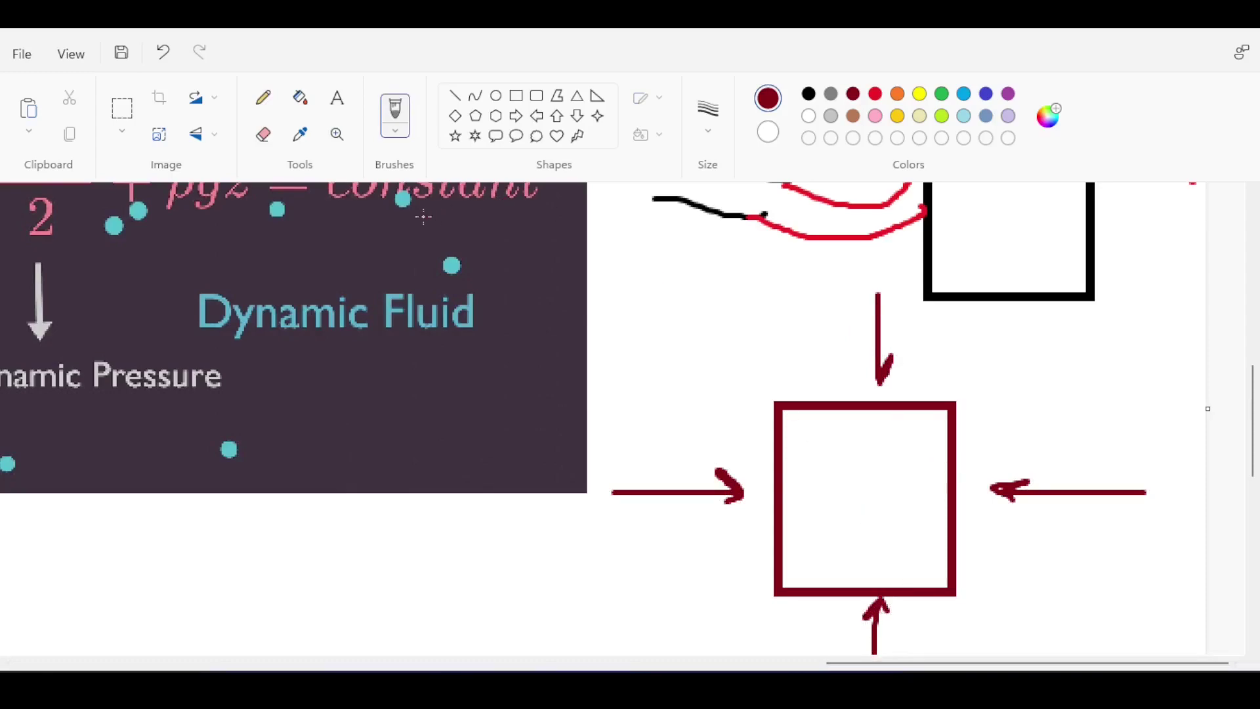
# Step: Try to sketch a light blue diagonal wind arrow toward the plan rectangle's upper-right corner, with additional strokes around it
pyautogui.click(965, 95)
pyautogui.moveTo(1139, 302)
pyautogui.mouseDown()
pyautogui.moveTo(990, 382)
pyautogui.moveTo(1009, 345)
pyautogui.mouseUp()
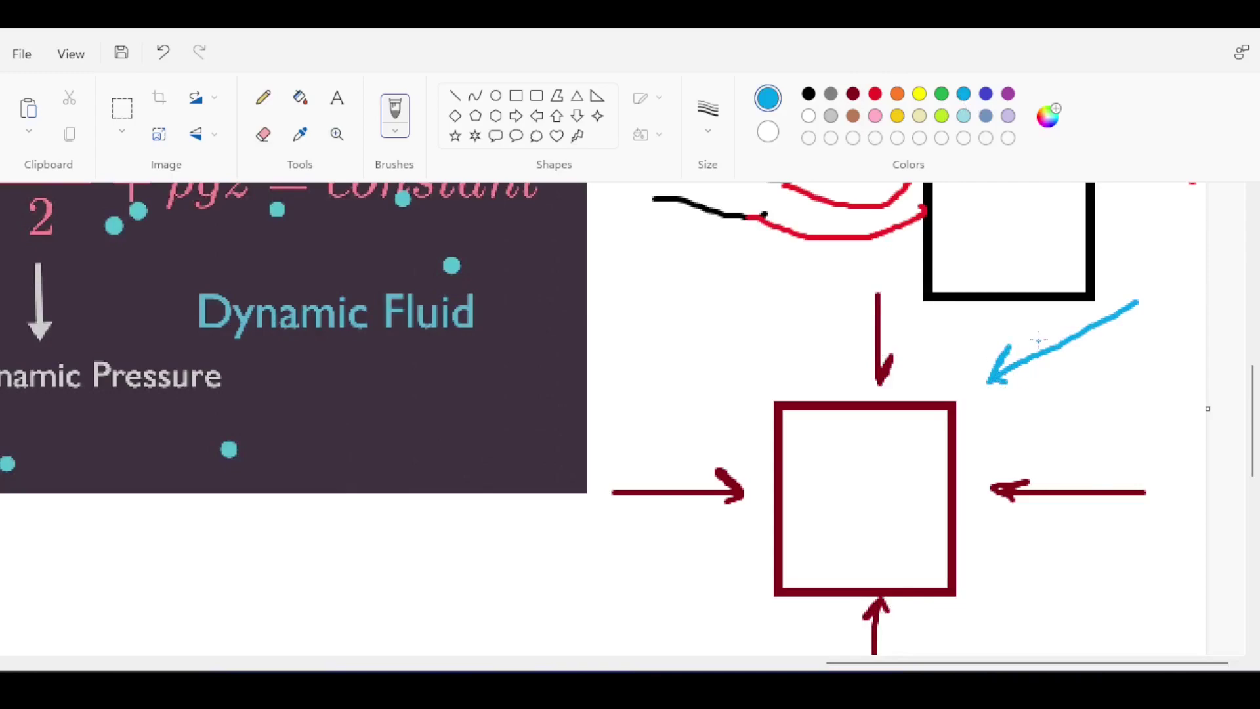
pyautogui.moveTo(1096, 335); pyautogui.dragTo(1098, 402)
pyautogui.moveTo(1055, 338)
pyautogui.mouseDown()
pyautogui.moveTo(1038, 313)
pyautogui.moveTo(900, 286)
pyautogui.mouseUp()
pyautogui.hotkey('ctrl', 'z')
pyautogui.hotkey('ctrl', 'z')
pyautogui.hotkey('ctrl', 'z')
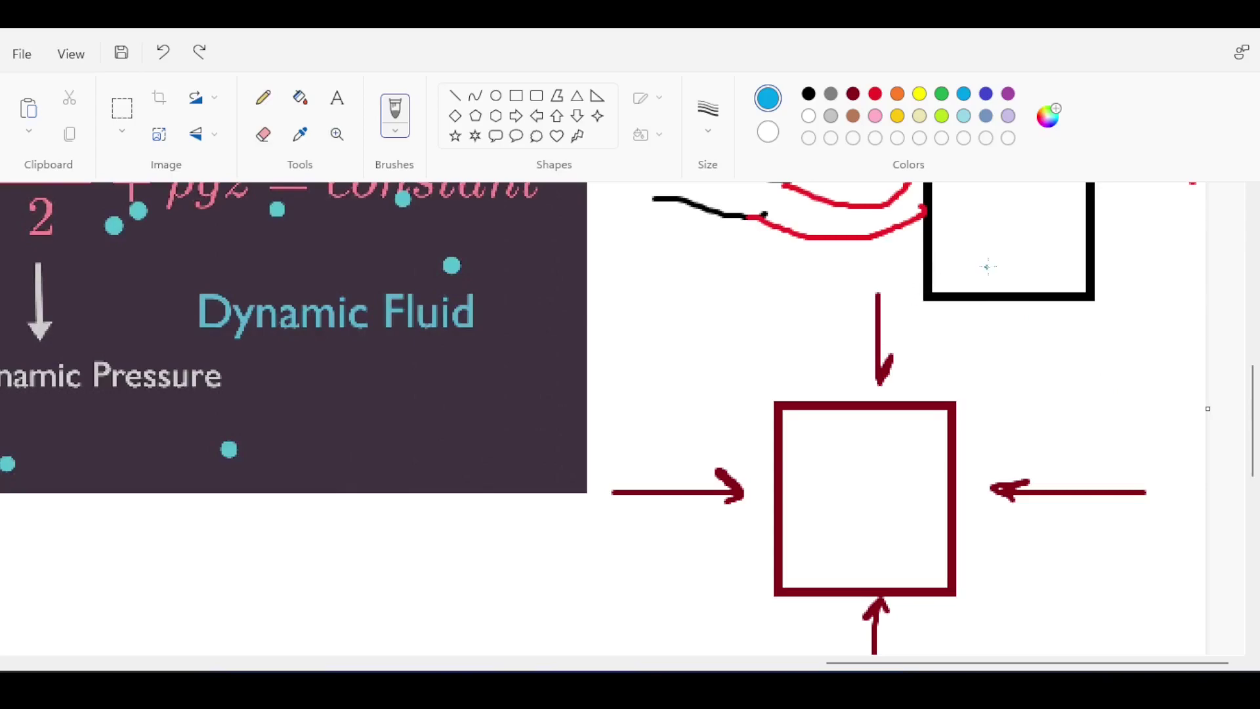
# Step: Circle the dynamic pressure term ρV²/2 in the pressure equation with the light blue brush
pyautogui.scroll(3, 959, 266)
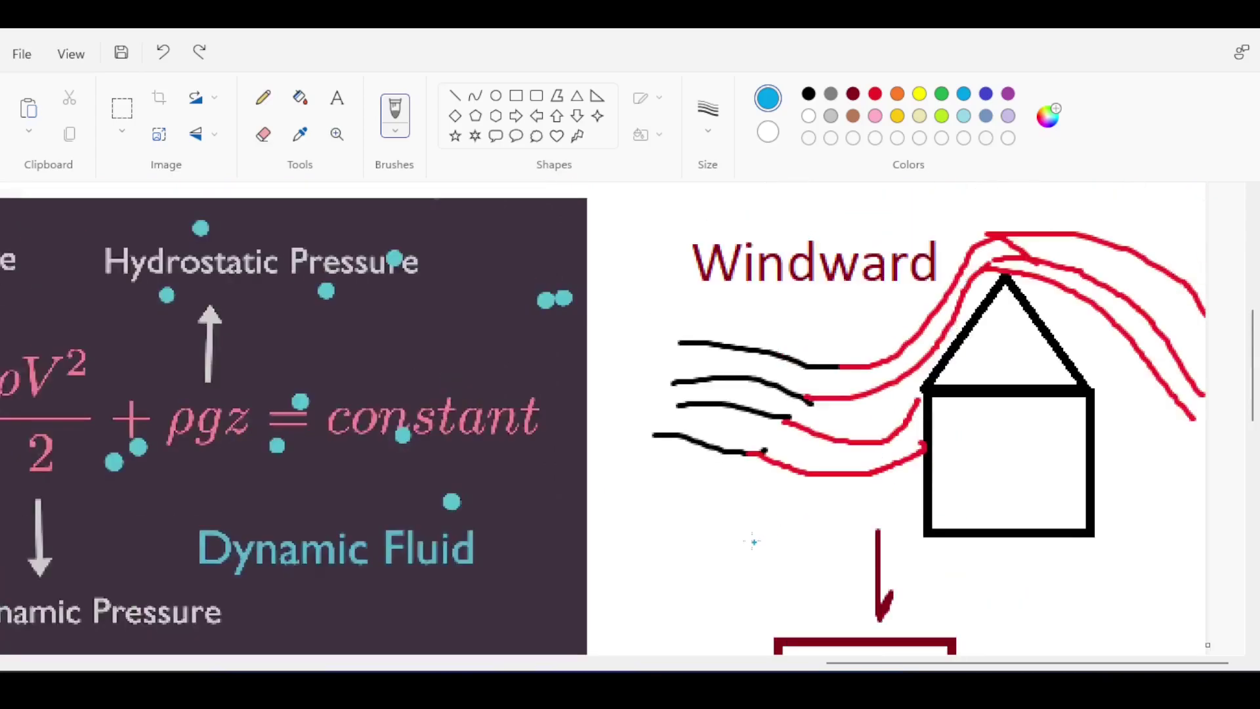
pyautogui.hscroll(-5, 889, 571)
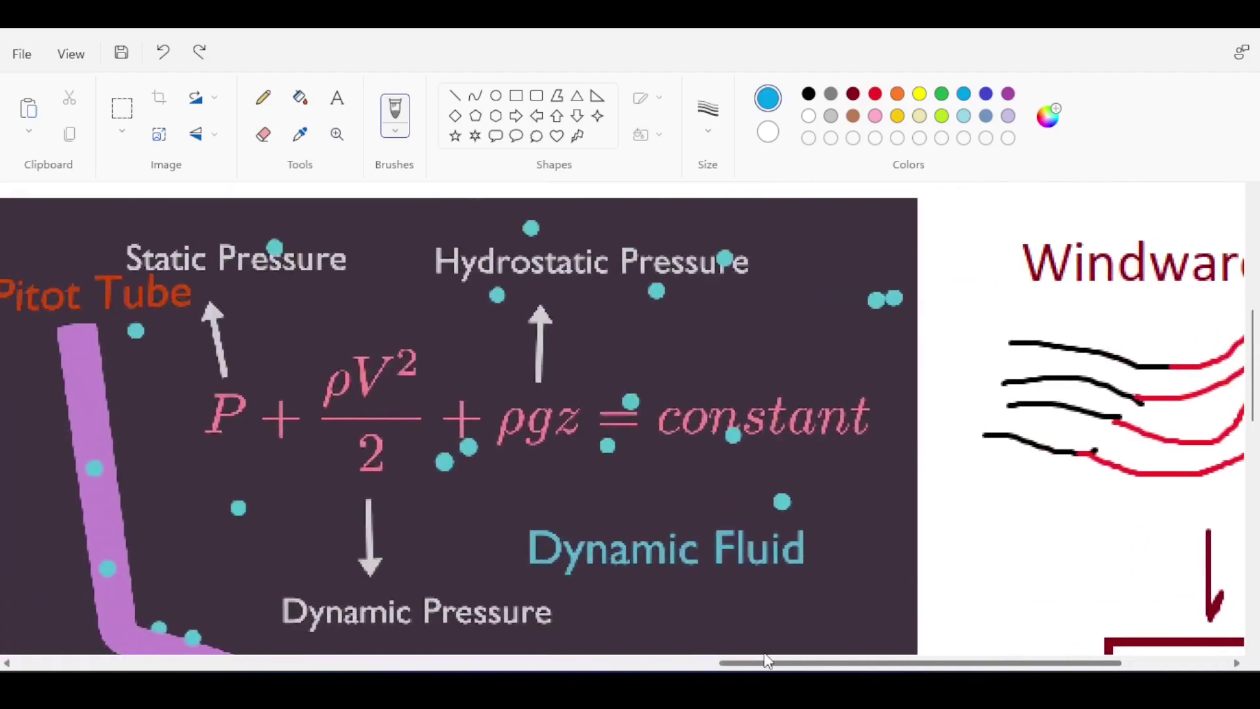
pyautogui.moveTo(427, 340)
pyautogui.mouseDown()
pyautogui.moveTo(397, 317)
pyautogui.moveTo(293, 387)
pyautogui.moveTo(324, 459)
pyautogui.moveTo(415, 464)
pyautogui.moveTo(445, 391)
pyautogui.moveTo(438, 336)
pyautogui.mouseUp()
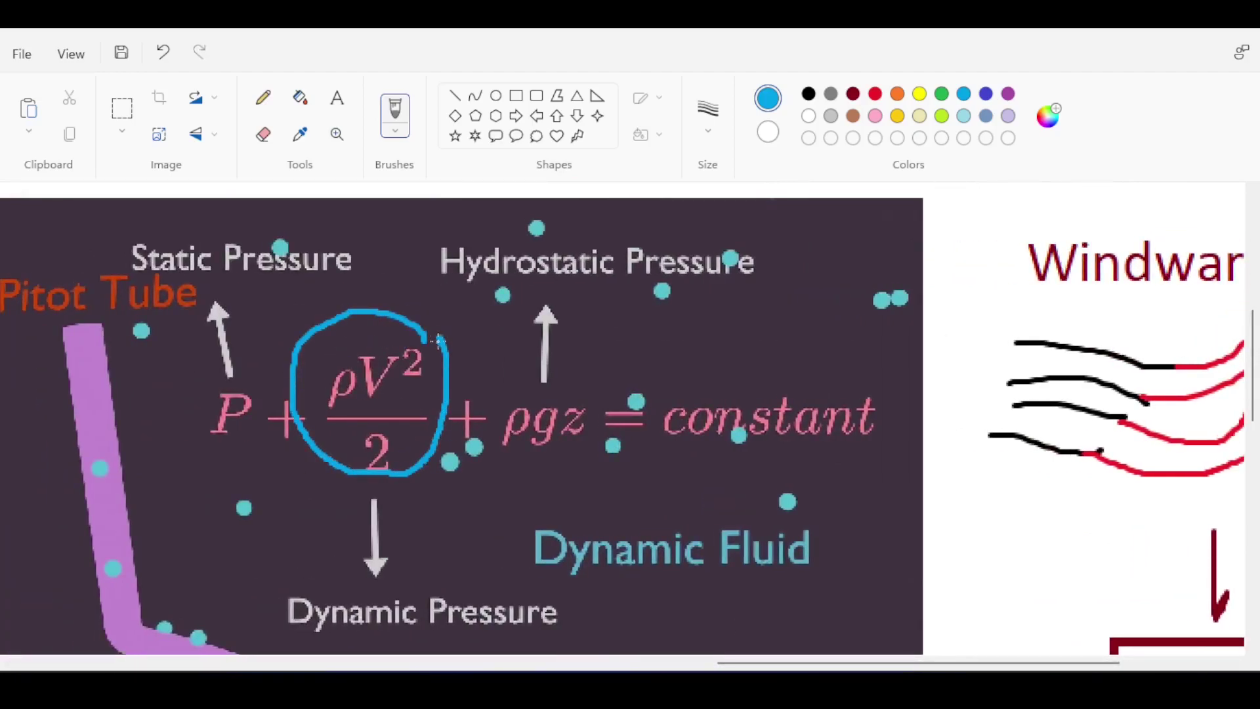
# Step: Try to mark the hydrostatic term ρgz and circle the static pressure term P in light blue
pyautogui.moveTo(819, 663); pyautogui.dragTo(748, 648)
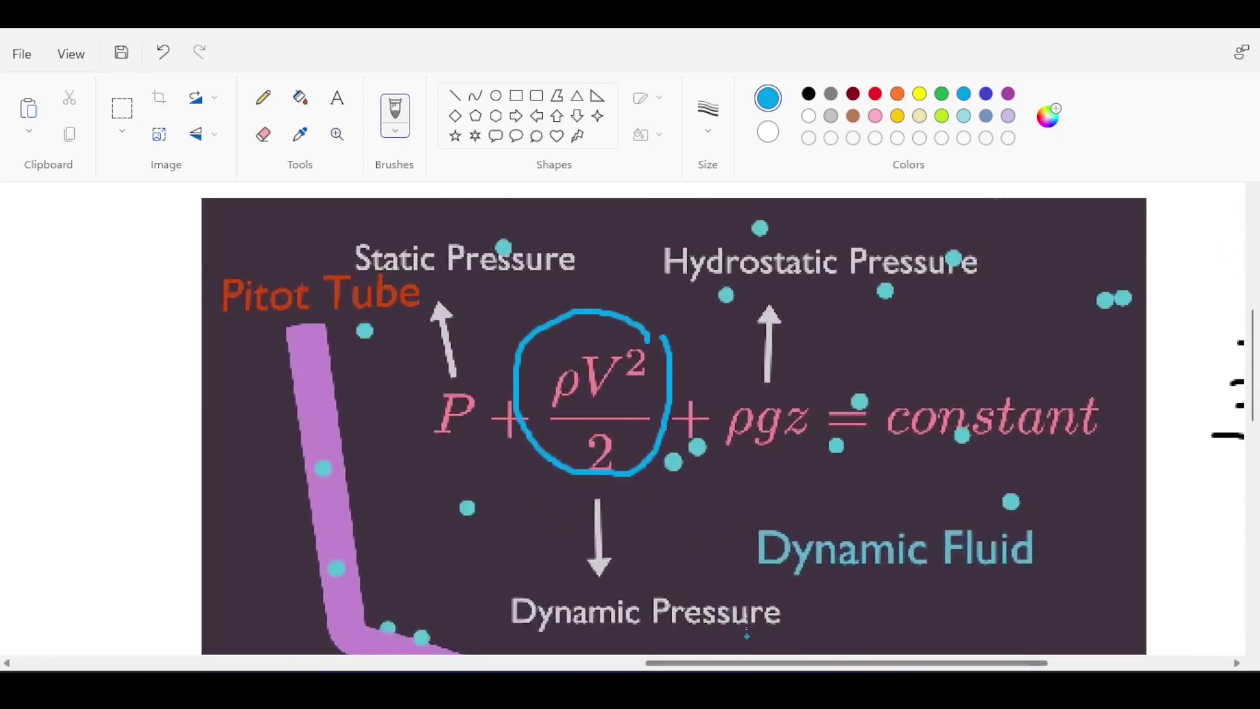
pyautogui.moveTo(769, 389)
pyautogui.mouseDown()
pyautogui.moveTo(699, 403)
pyautogui.moveTo(790, 451)
pyautogui.moveTo(811, 381)
pyautogui.mouseUp()
pyautogui.hotkey('ctrl', 'z')
pyautogui.moveTo(461, 380)
pyautogui.mouseDown()
pyautogui.moveTo(378, 425)
pyautogui.moveTo(454, 410)
pyautogui.moveTo(466, 367)
pyautogui.mouseUp()
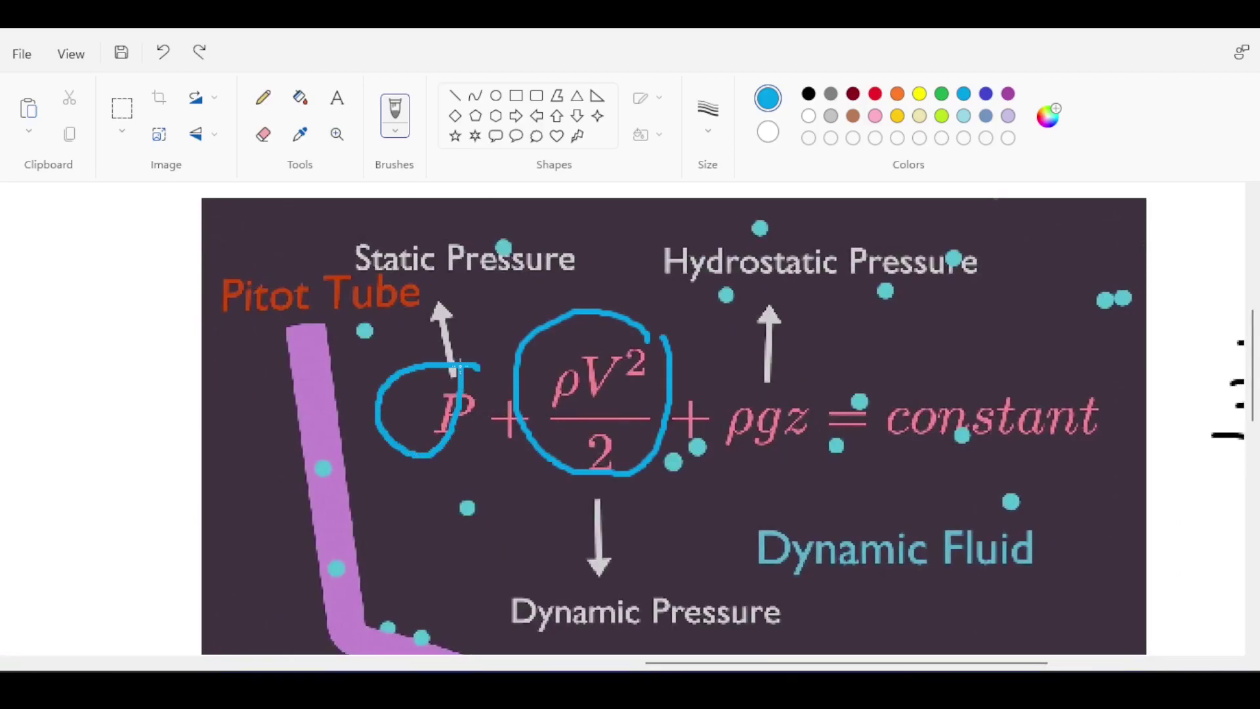
pyautogui.hotkey('ctrl', 'z')
# Step: Mark one light blue x inside the house and another below the lowest incoming wind line
pyautogui.moveTo(665, 668); pyautogui.dragTo(847, 669)
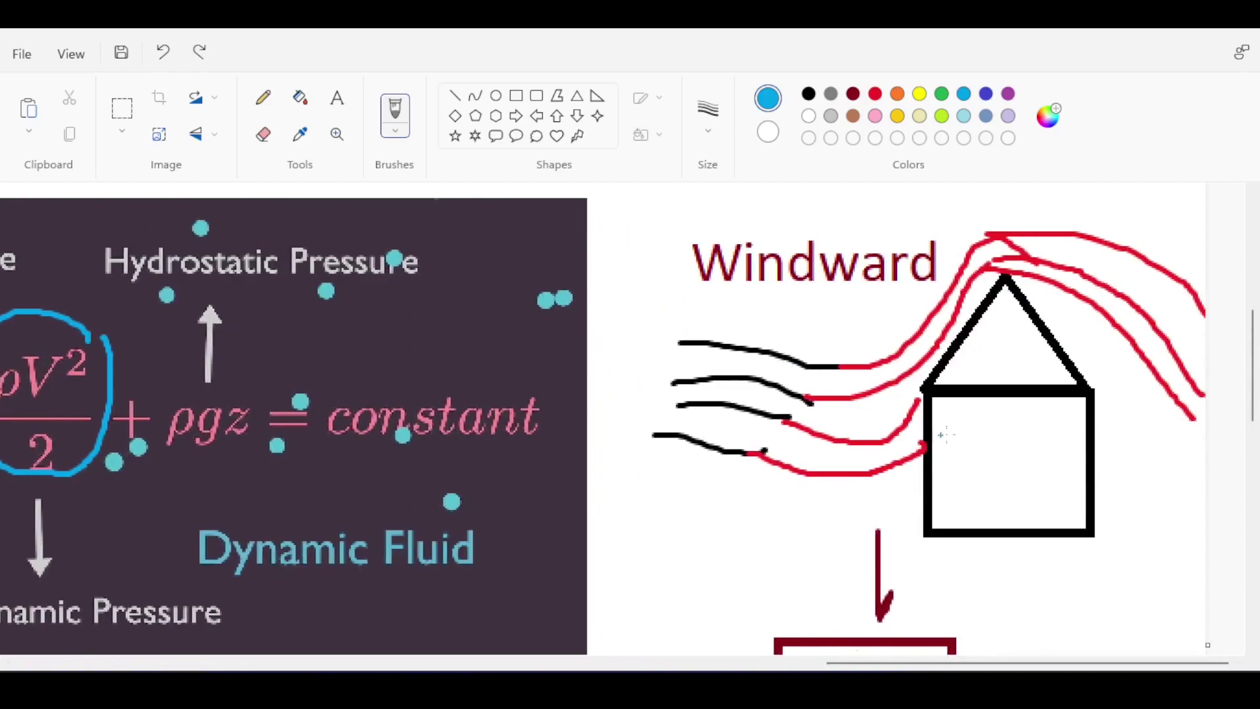
pyautogui.moveTo(999, 425)
pyautogui.mouseDown()
pyautogui.moveTo(983, 446)
pyautogui.moveTo(1000, 447)
pyautogui.mouseUp()
pyautogui.moveTo(753, 480)
pyautogui.mouseDown()
pyautogui.moveTo(729, 503)
pyautogui.moveTo(752, 503)
pyautogui.mouseUp()
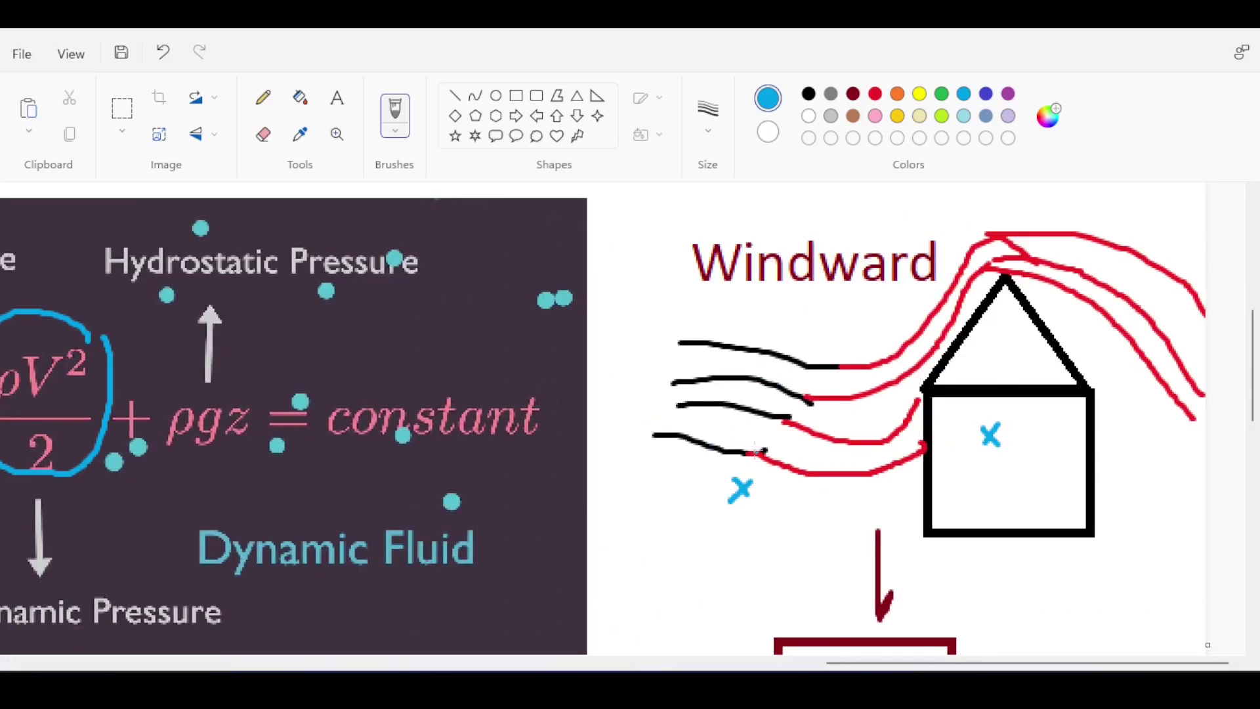
# Step: Try to add further light blue strokes on and beside the circled dynamic pressure term
pyautogui.moveTo(881, 664); pyautogui.dragTo(781, 663)
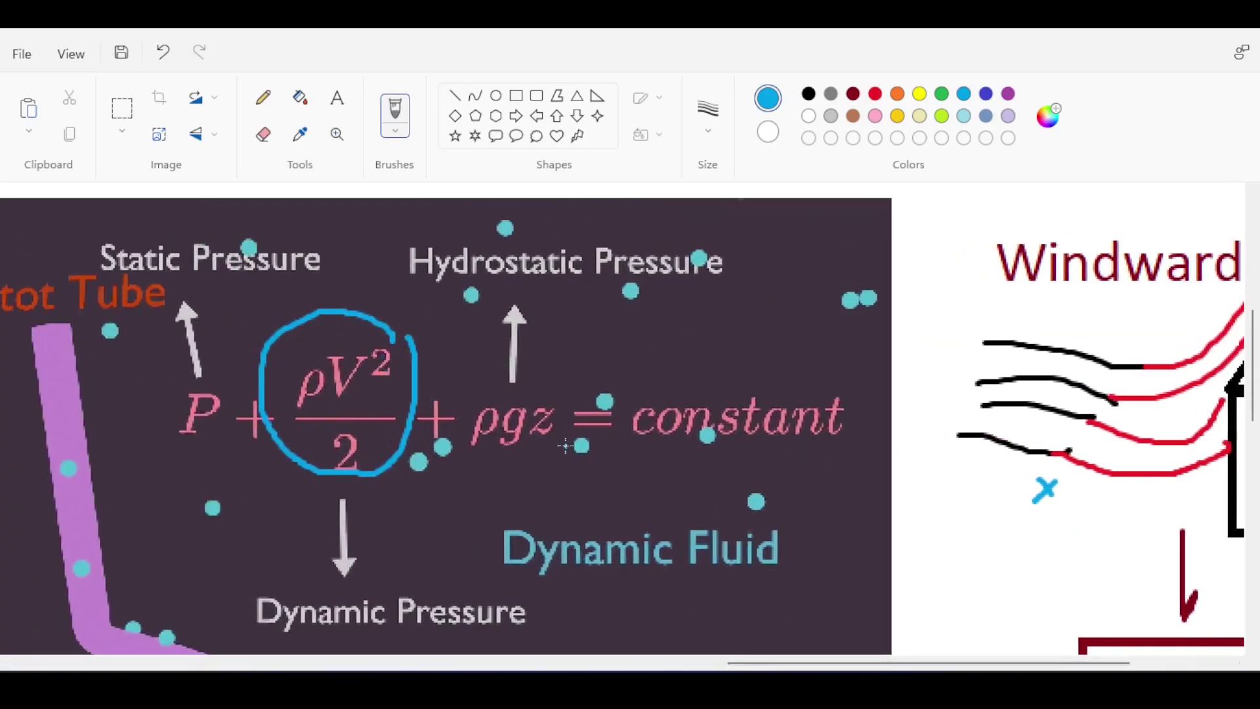
pyautogui.moveTo(332, 387)
pyautogui.mouseDown()
pyautogui.moveTo(323, 339)
pyautogui.moveTo(313, 440)
pyautogui.moveTo(402, 493)
pyautogui.mouseUp()
pyautogui.hotkey('ctrl', 'z')
pyautogui.moveTo(400, 338)
pyautogui.mouseDown()
pyautogui.moveTo(326, 347)
pyautogui.moveTo(419, 420)
pyautogui.moveTo(443, 358)
pyautogui.mouseUp()
pyautogui.hotkey('ctrl', 'z')
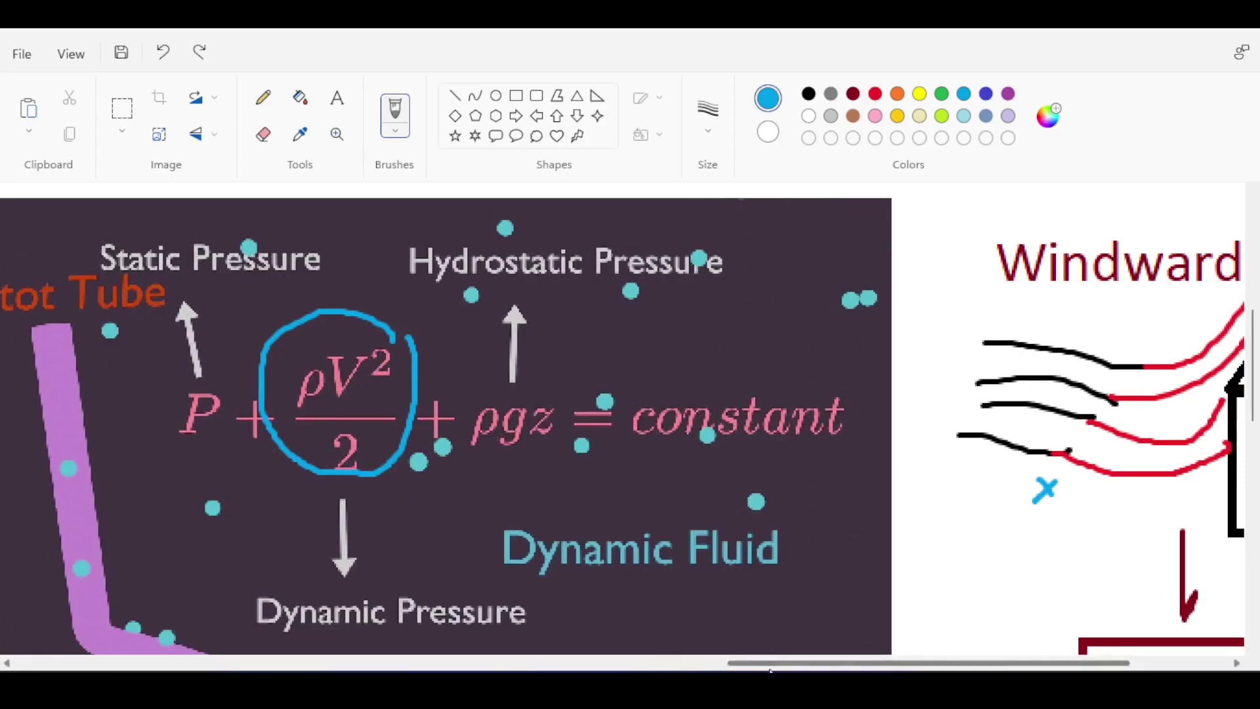
# Step: Try to trace over the start of the lowest wind line in light blue
pyautogui.hscroll(3, 229, 365)
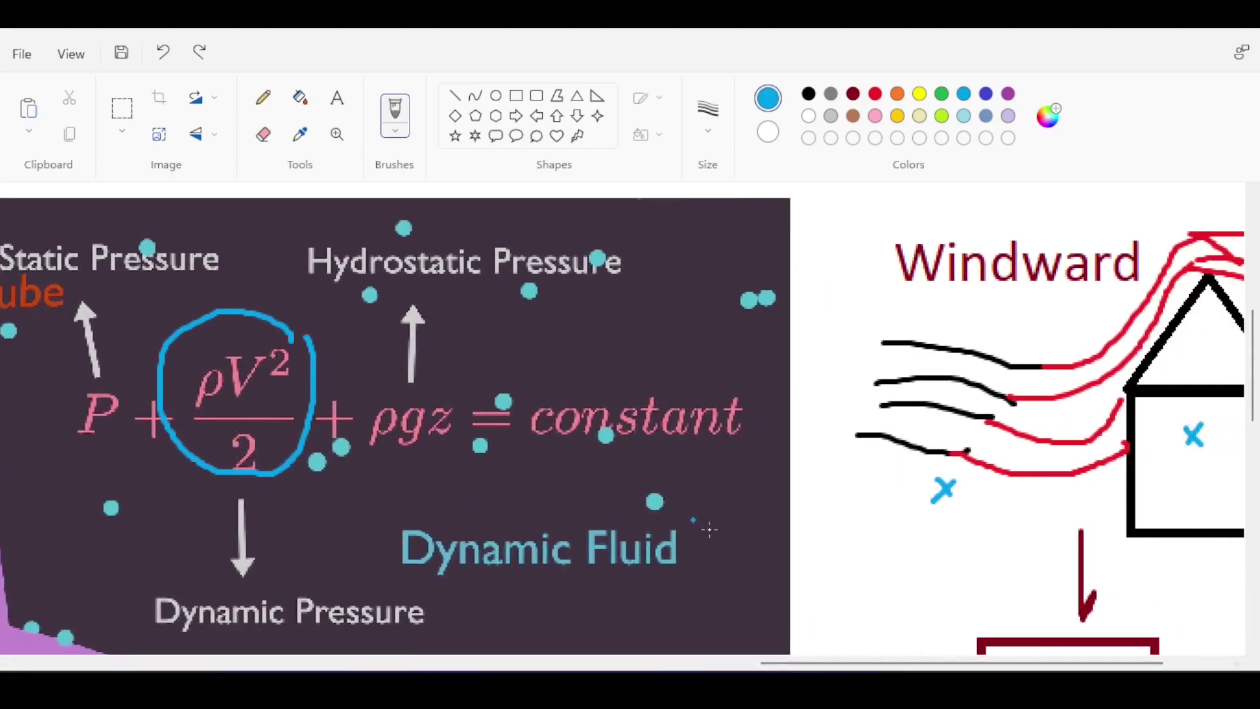
pyautogui.moveTo(825, 665); pyautogui.dragTo(891, 665)
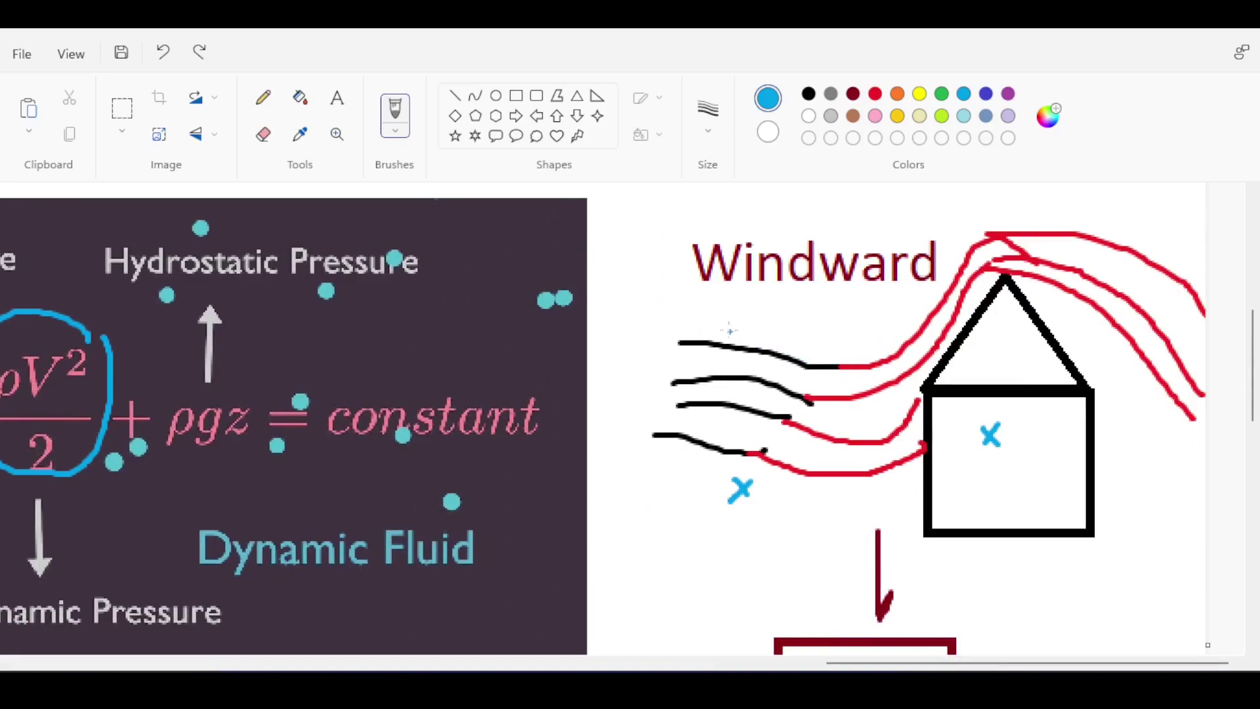
pyautogui.hotkey('ctrl', 'y')
pyautogui.hotkey('ctrl', 'z')
pyautogui.moveTo(662, 435); pyautogui.dragTo(747, 459)
pyautogui.hotkey('ctrl', 'z')
# Step: Draw a light blue ground line with hatching beneath the x below the incoming wind lines
pyautogui.moveTo(624, 526)
pyautogui.mouseDown()
pyautogui.moveTo(859, 523)
pyautogui.moveTo(725, 539)
pyautogui.moveTo(711, 517)
pyautogui.moveTo(650, 534)
pyautogui.moveTo(656, 514)
pyautogui.moveTo(625, 537)
pyautogui.moveTo(709, 544)
pyautogui.mouseUp()
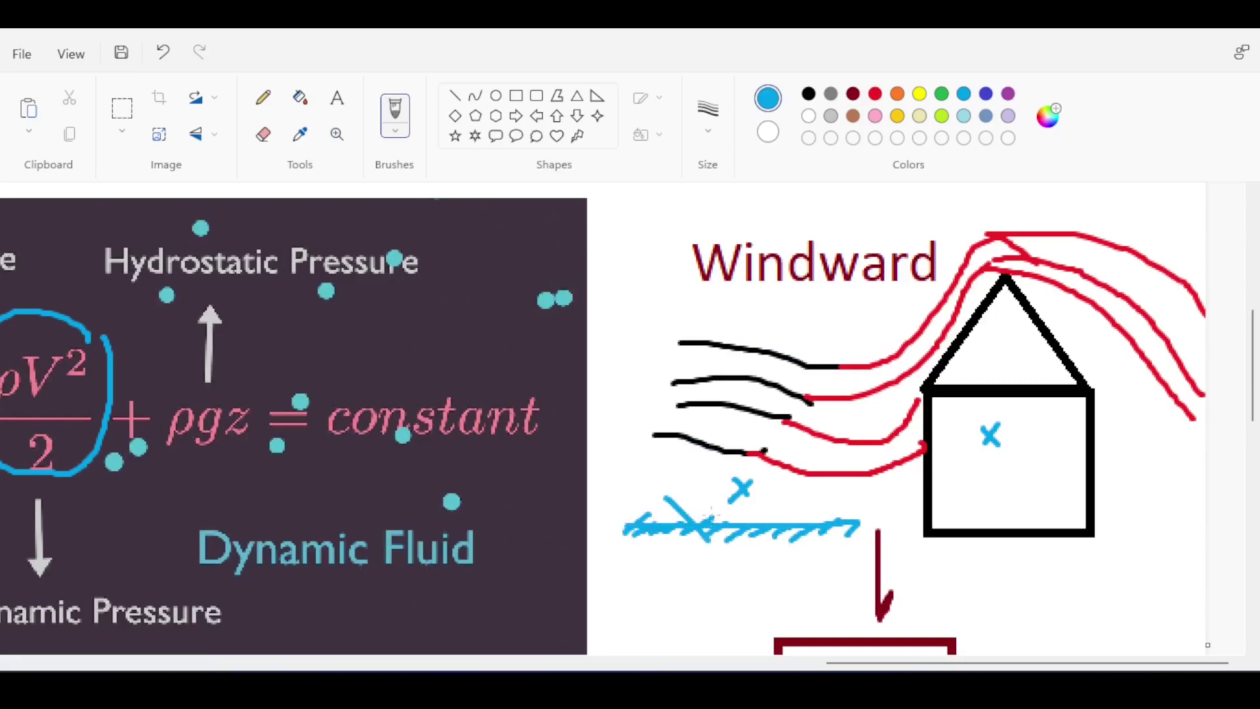
# Step: Circle the peak velocity pressure formula for qp(z) in the Eurocode formula list in light blue
pyautogui.keyDown('ctrl'); pyautogui.scroll(-2, 742, 569); pyautogui.keyUp('ctrl')
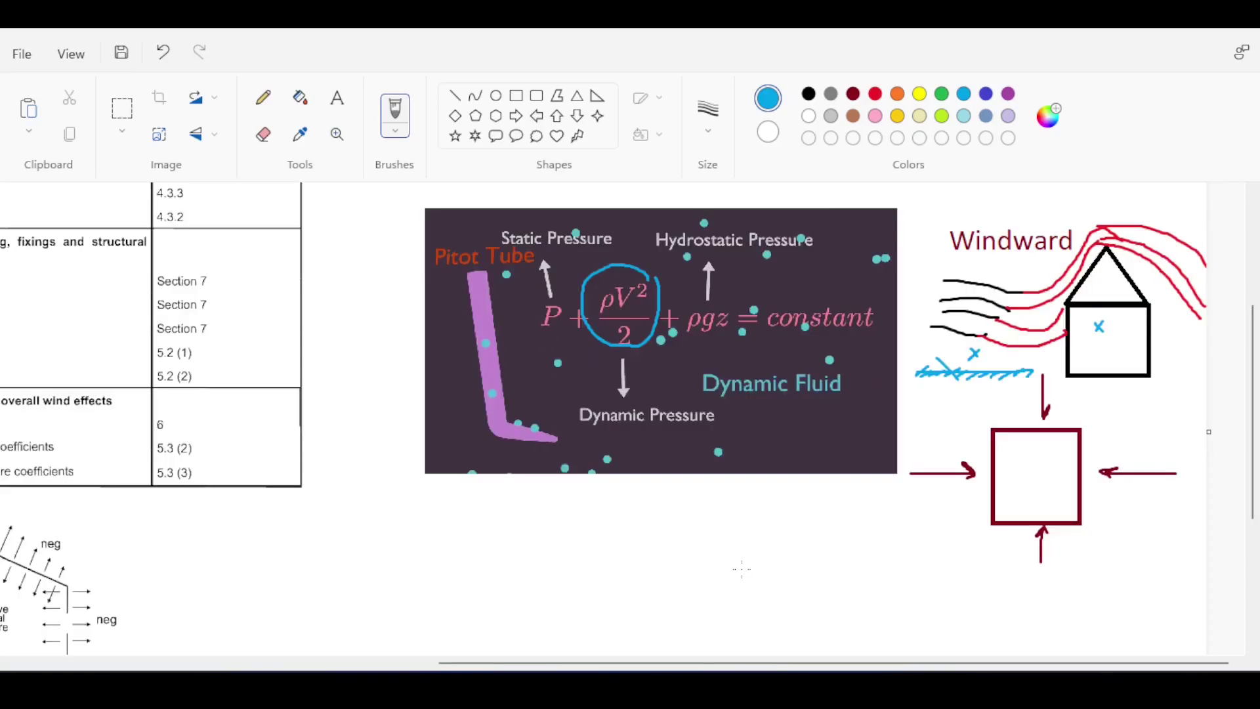
pyautogui.keyDown('shift'); pyautogui.hscroll(-5, 726, 669); pyautogui.keyUp('shift')
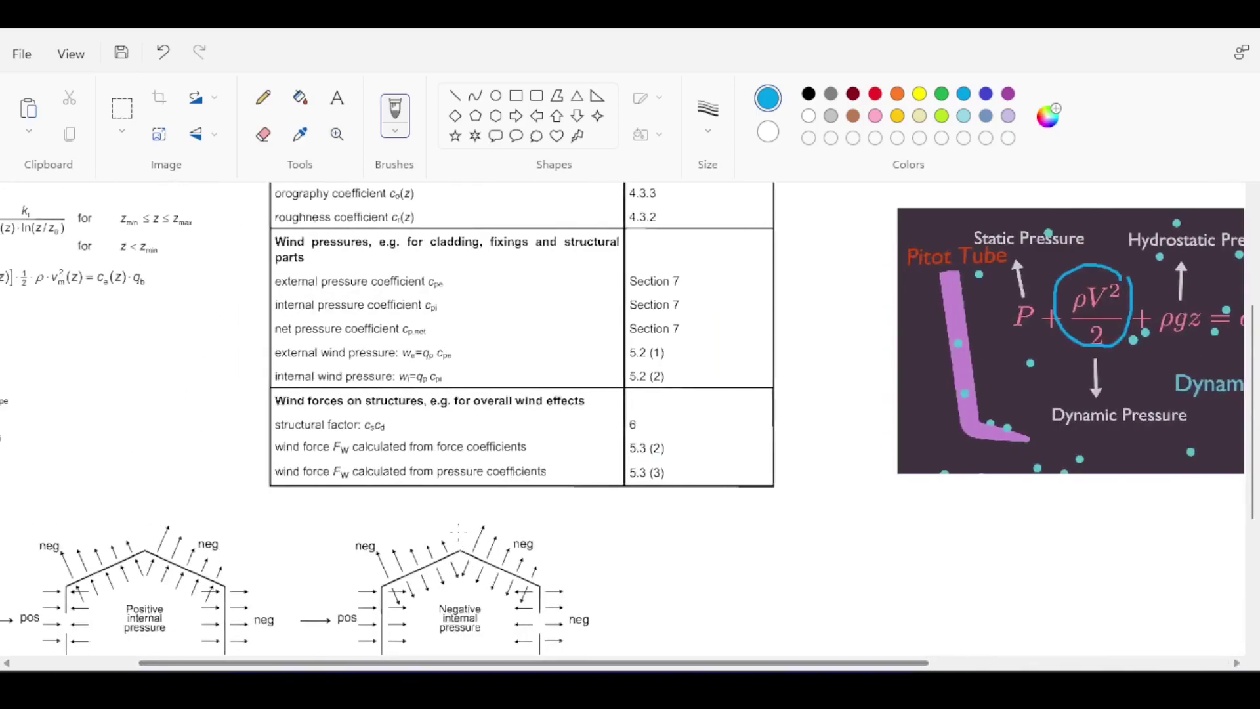
pyautogui.scroll(3, 727, 669)
pyautogui.keyDown('shift'); pyautogui.hscroll(-2, 727, 670); pyautogui.keyUp('shift')
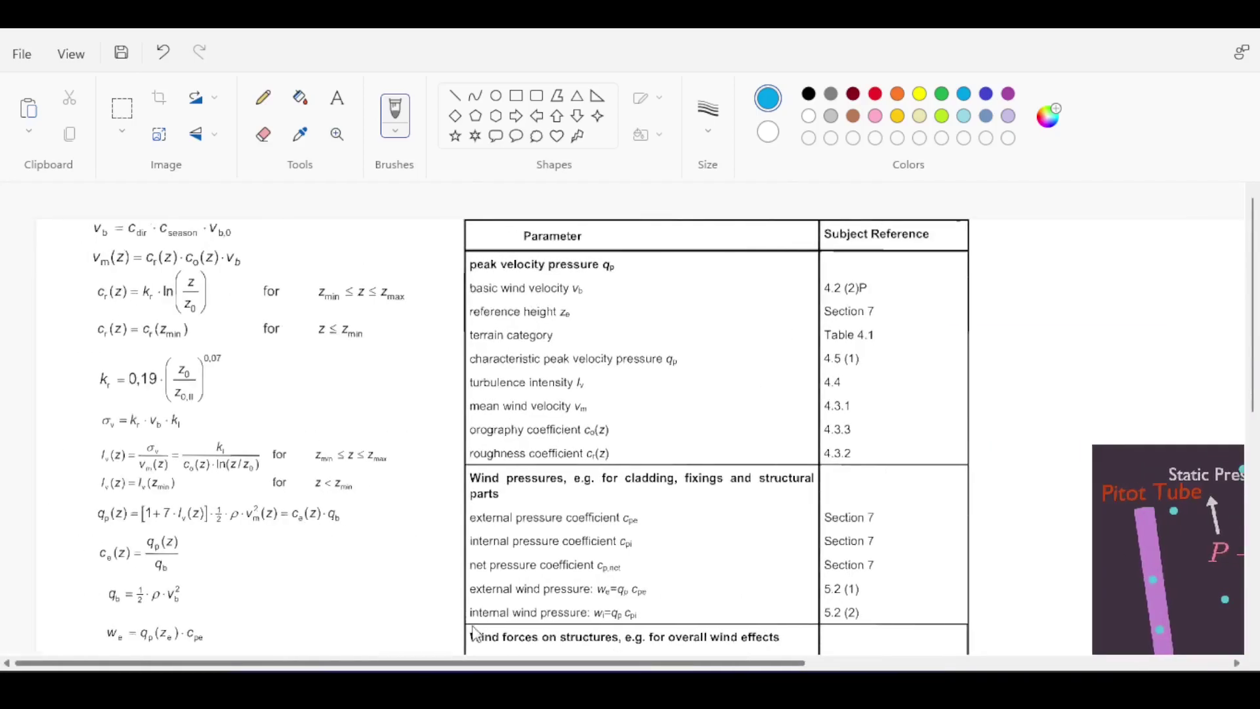
pyautogui.keyDown('ctrl'); pyautogui.scroll(3, 380, 426); pyautogui.keyUp('ctrl')
pyautogui.moveTo(943, 489)
pyautogui.mouseDown()
pyautogui.moveTo(516, 461)
pyautogui.moveTo(311, 466)
pyautogui.moveTo(200, 490)
pyautogui.moveTo(211, 536)
pyautogui.moveTo(260, 565)
pyautogui.moveTo(735, 607)
pyautogui.moveTo(979, 582)
pyautogui.moveTo(945, 491)
pyautogui.mouseUp()
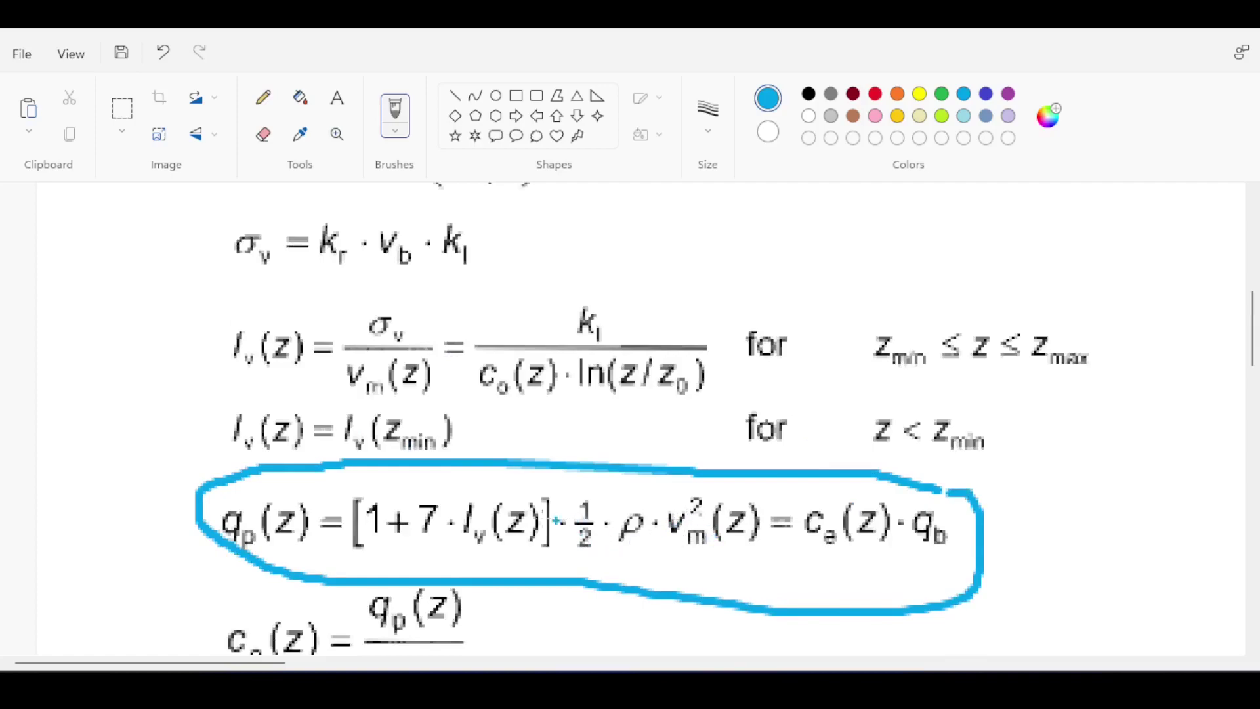
# Step: Underline the 1+7·Iv(z) factor with a squiggle, and double-underline ce(z) and qb in the circled formula
pyautogui.moveTo(517, 551); pyautogui.dragTo(374, 544)
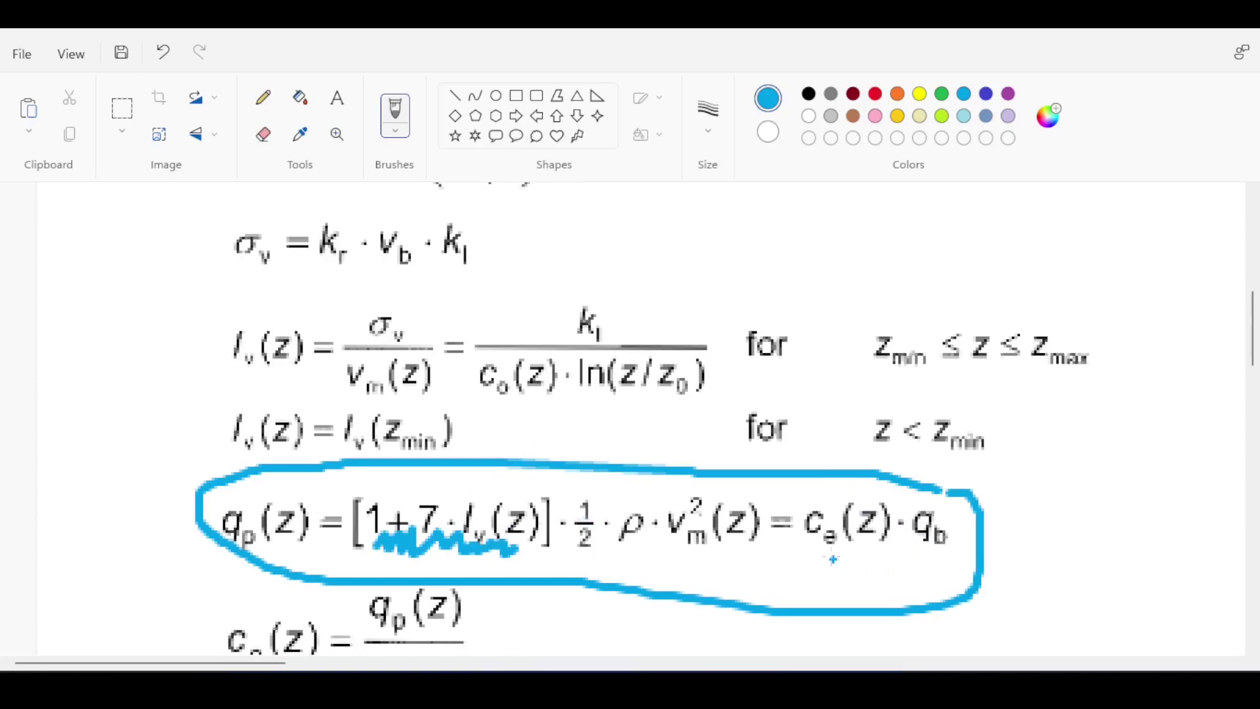
pyautogui.moveTo(803, 557)
pyautogui.mouseDown()
pyautogui.moveTo(853, 558)
pyautogui.moveTo(837, 574)
pyautogui.mouseUp()
pyautogui.moveTo(914, 561); pyautogui.dragTo(950, 554)
# Step: Draw a light blue arrow from the circled qp(z) formula down to the basic velocity pressure formula qb = ½·ρ·vb²
pyautogui.keyDown('ctrl'); pyautogui.scroll(-3, 413, 362); pyautogui.keyUp('ctrl')
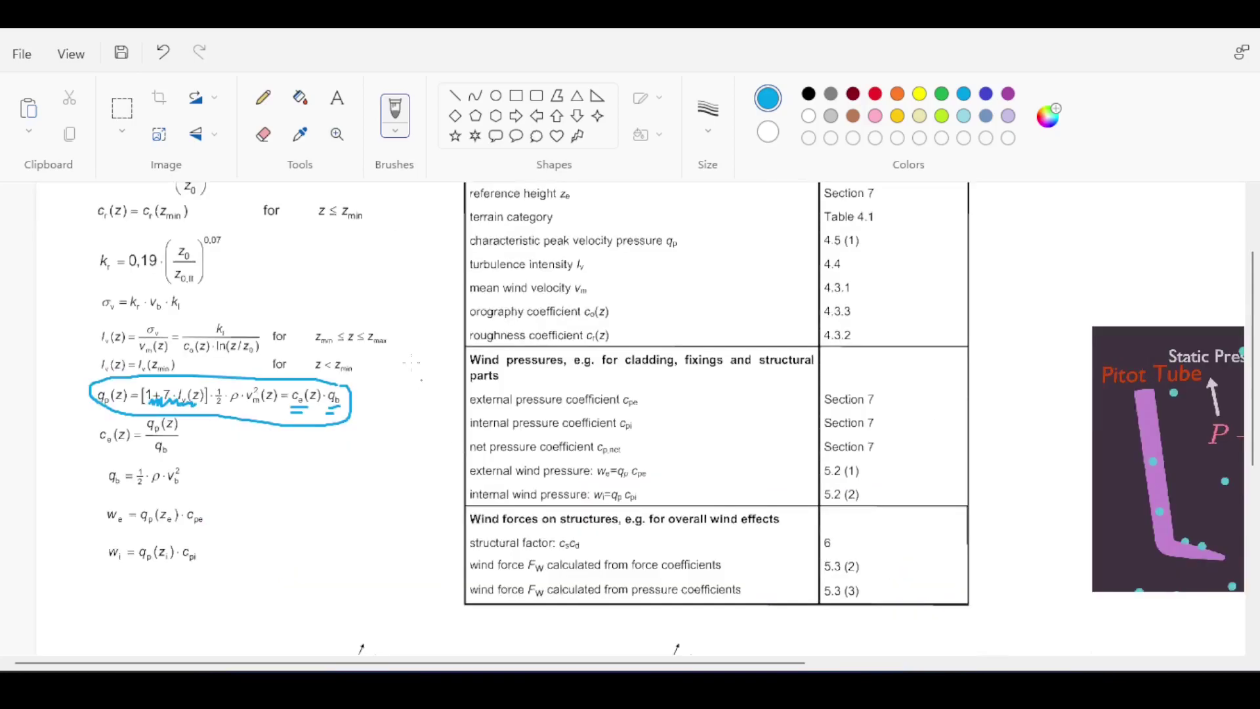
pyautogui.keyDown('ctrl'); pyautogui.scroll(2, 363, 376); pyautogui.keyUp('ctrl')
pyautogui.scroll(-3, 426, 387)
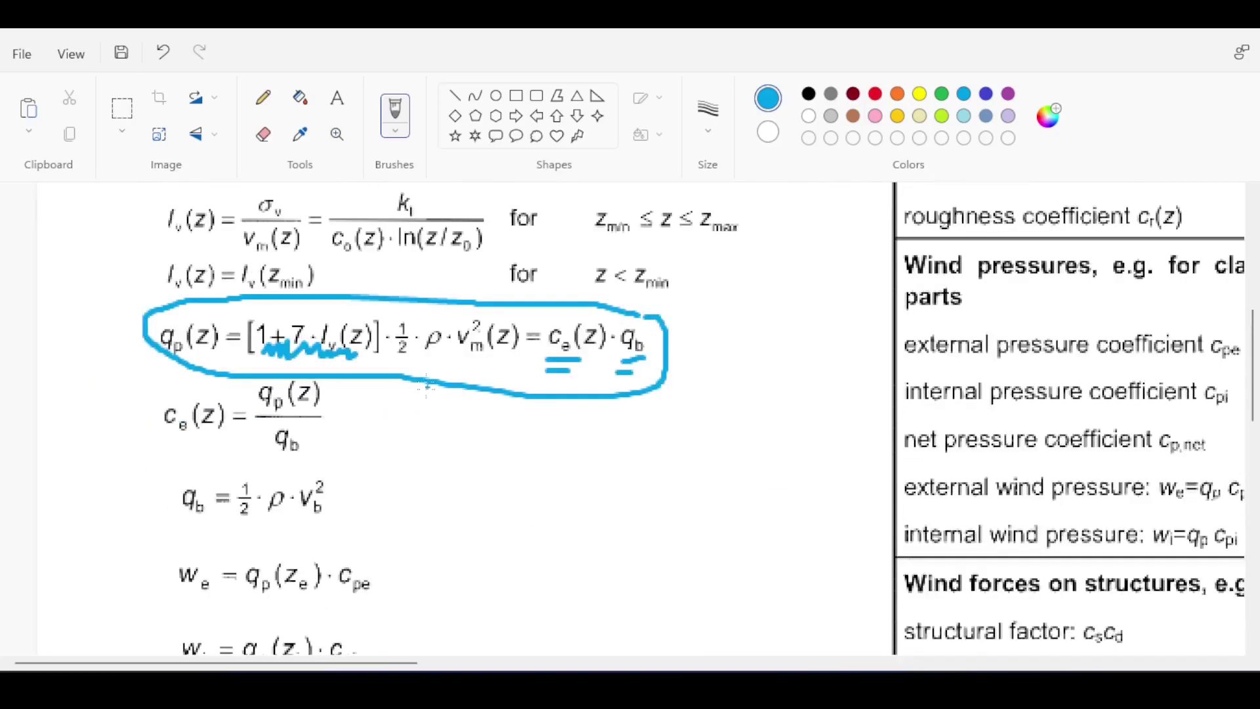
pyautogui.moveTo(448, 392)
pyautogui.mouseDown()
pyautogui.moveTo(387, 469)
pyautogui.moveTo(332, 482)
pyautogui.moveTo(350, 462)
pyautogui.moveTo(355, 491)
pyautogui.mouseUp()
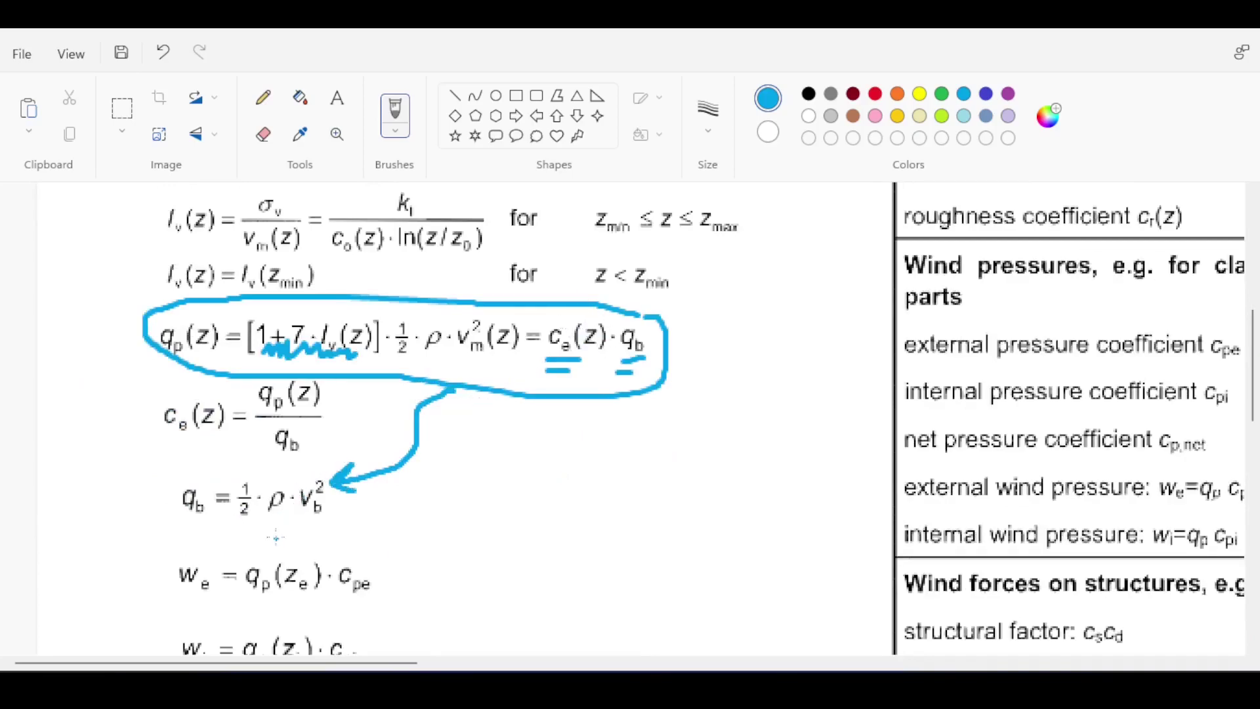
# Step: Circle the vb,0 term in the basic wind velocity formula in light blue
pyautogui.moveTo(381, 663)
pyautogui.mouseDown()
pyautogui.moveTo(972, 661)
pyautogui.moveTo(406, 663)
pyautogui.mouseUp()
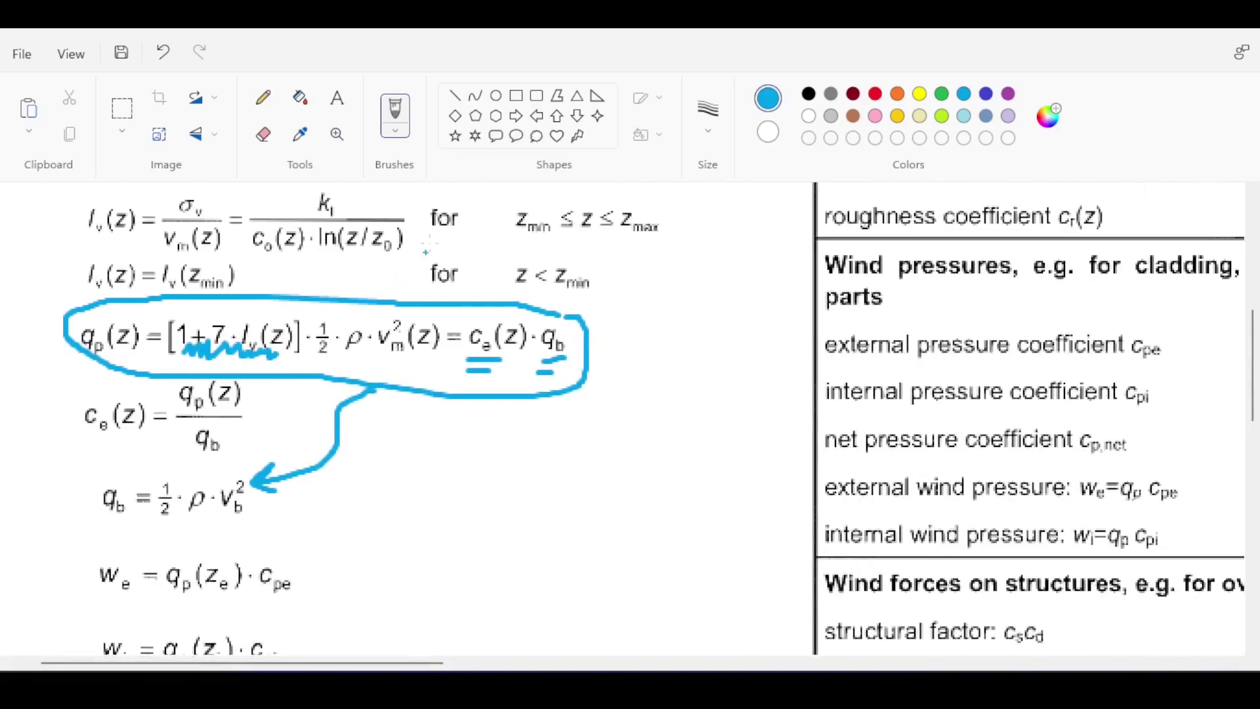
pyautogui.scroll(10, 427, 251)
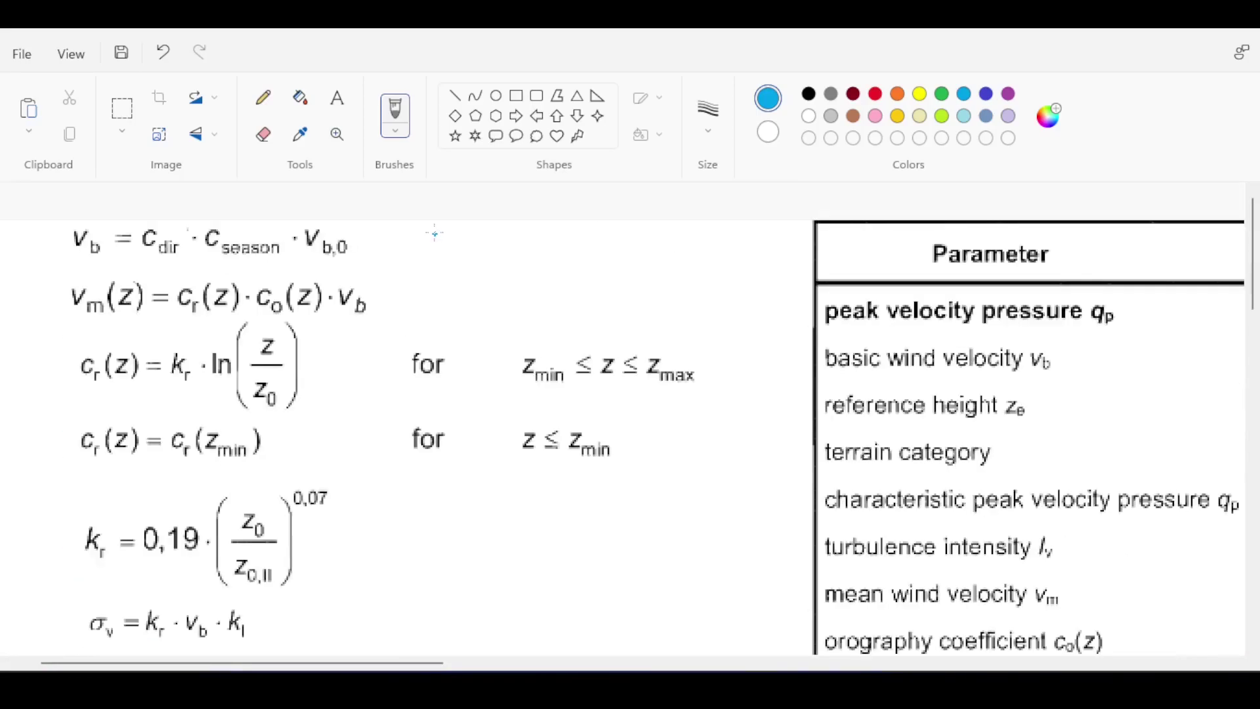
pyautogui.scroll(-8, 497, 424)
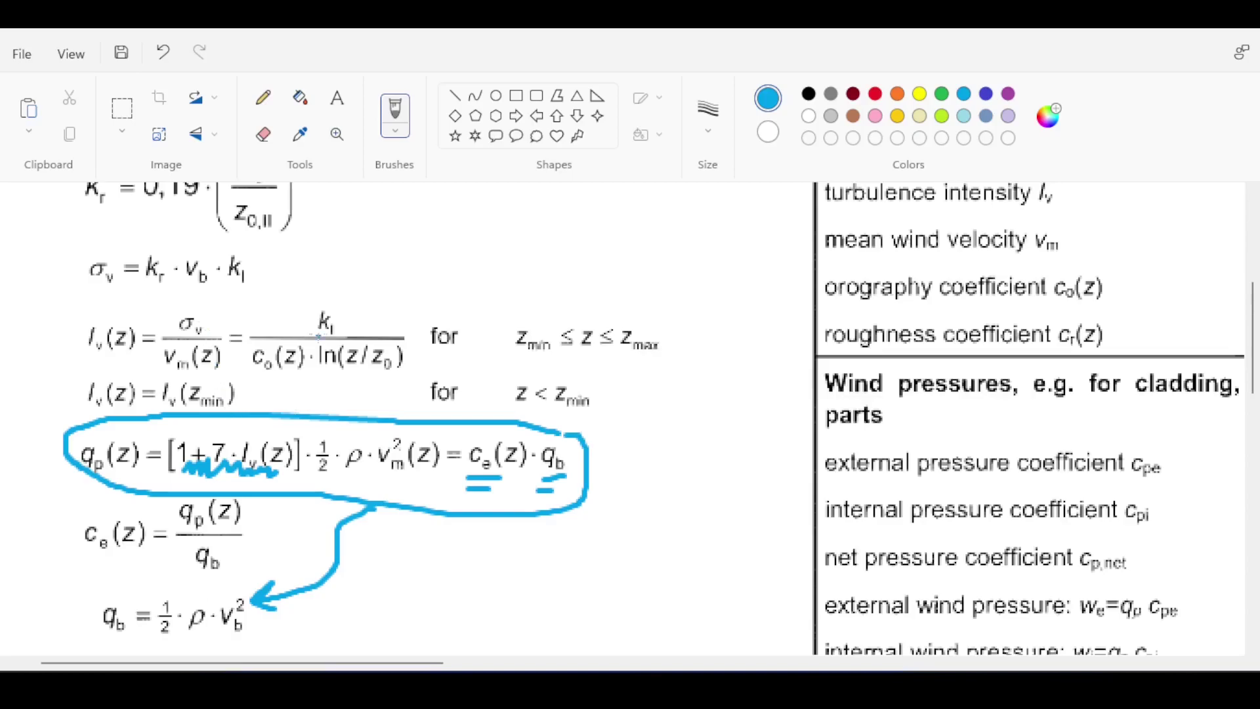
pyautogui.scroll(5, 298, 321)
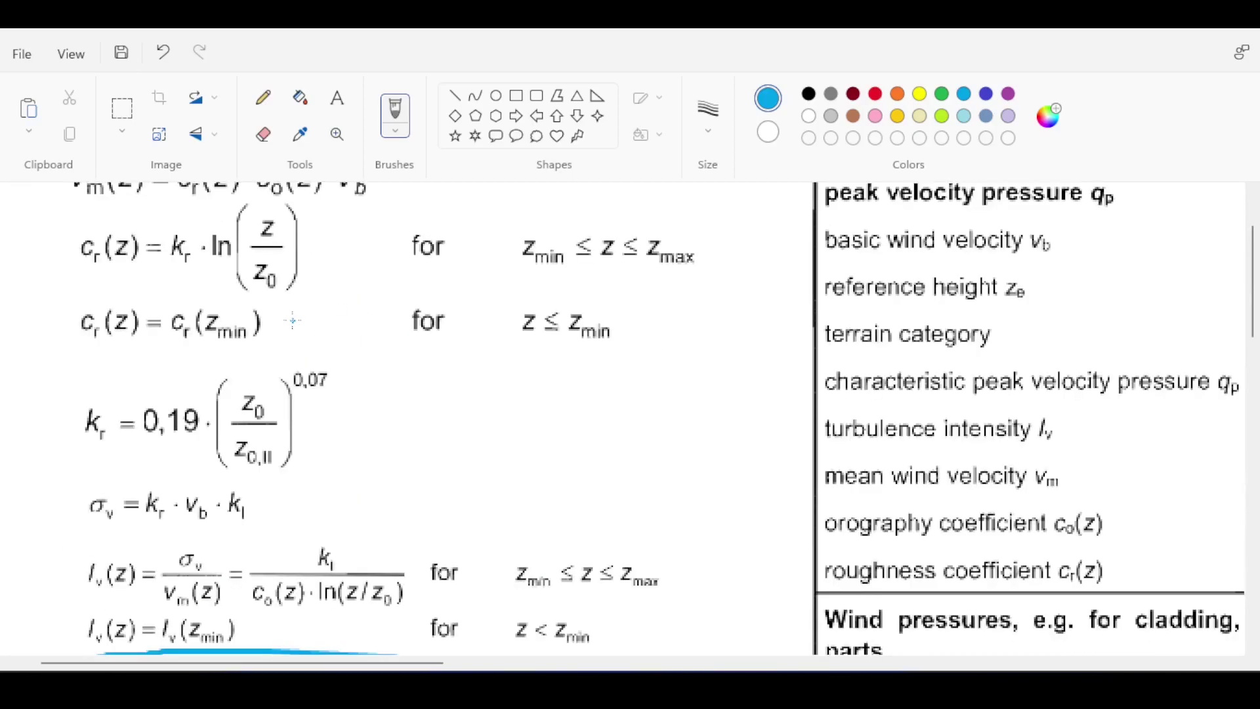
pyautogui.moveTo(366, 234)
pyautogui.mouseDown()
pyautogui.moveTo(301, 236)
pyautogui.moveTo(316, 260)
pyautogui.moveTo(369, 242)
pyautogui.mouseUp()
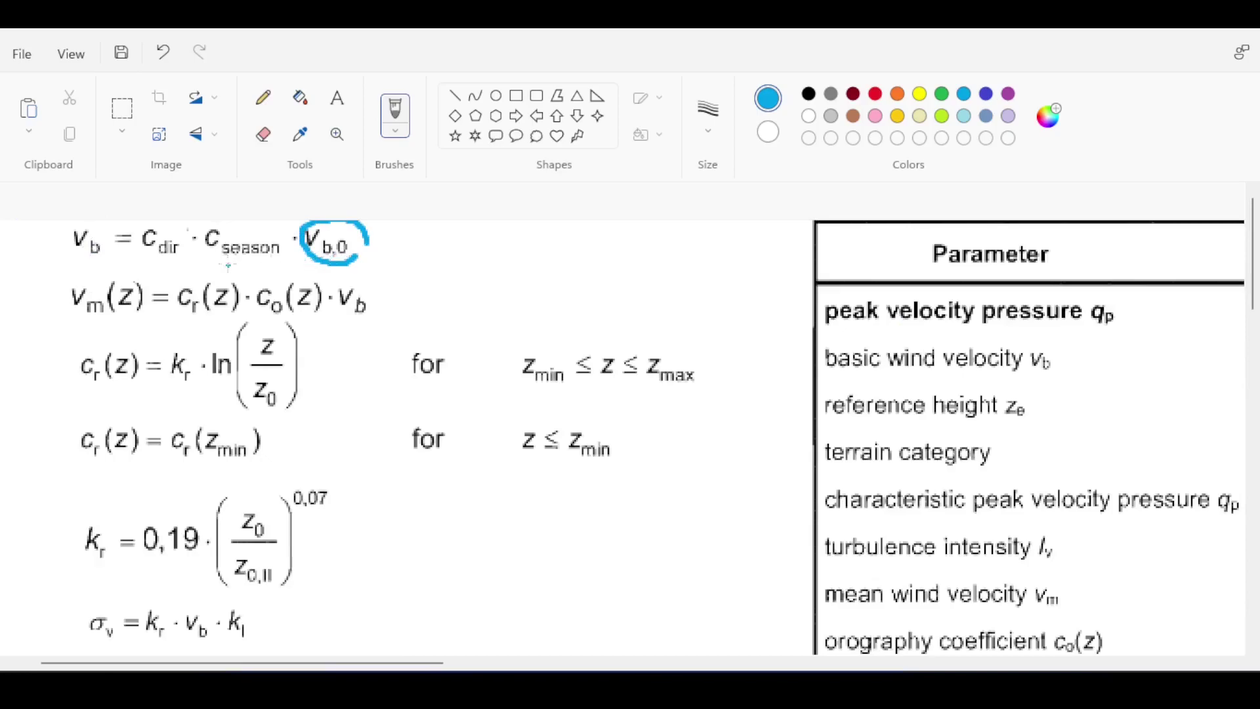
# Step: Circle vb in light blue, draw arrows from vb,0 to cseason and cdir, and add an arrow pointing at vb,0
pyautogui.moveTo(69, 253)
pyautogui.mouseDown()
pyautogui.moveTo(100, 220)
pyautogui.moveTo(81, 219)
pyautogui.moveTo(67, 257)
pyautogui.mouseUp()
pyautogui.moveTo(310, 267)
pyautogui.mouseDown()
pyautogui.moveTo(269, 275)
pyautogui.moveTo(265, 261)
pyautogui.moveTo(263, 283)
pyautogui.moveTo(176, 253)
pyautogui.moveTo(192, 272)
pyautogui.moveTo(203, 266)
pyautogui.mouseUp()
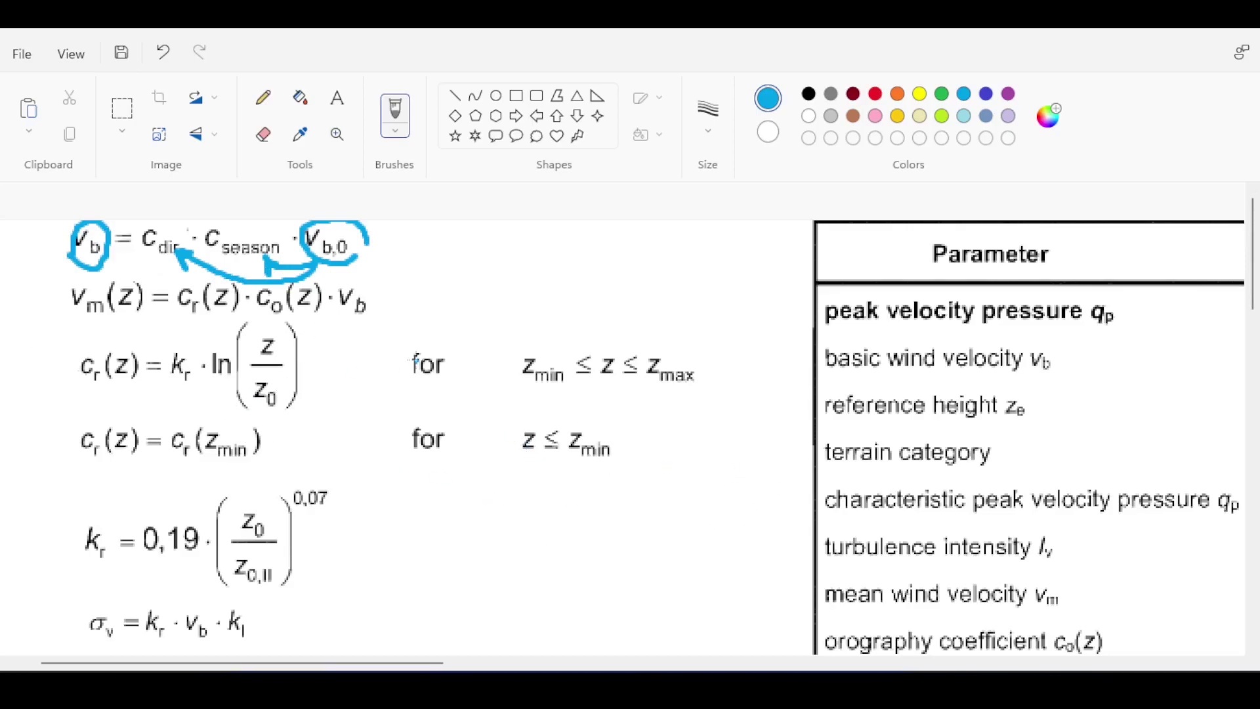
pyautogui.moveTo(488, 244)
pyautogui.mouseDown()
pyautogui.moveTo(394, 243)
pyautogui.moveTo(403, 256)
pyautogui.moveTo(400, 228)
pyautogui.mouseUp()
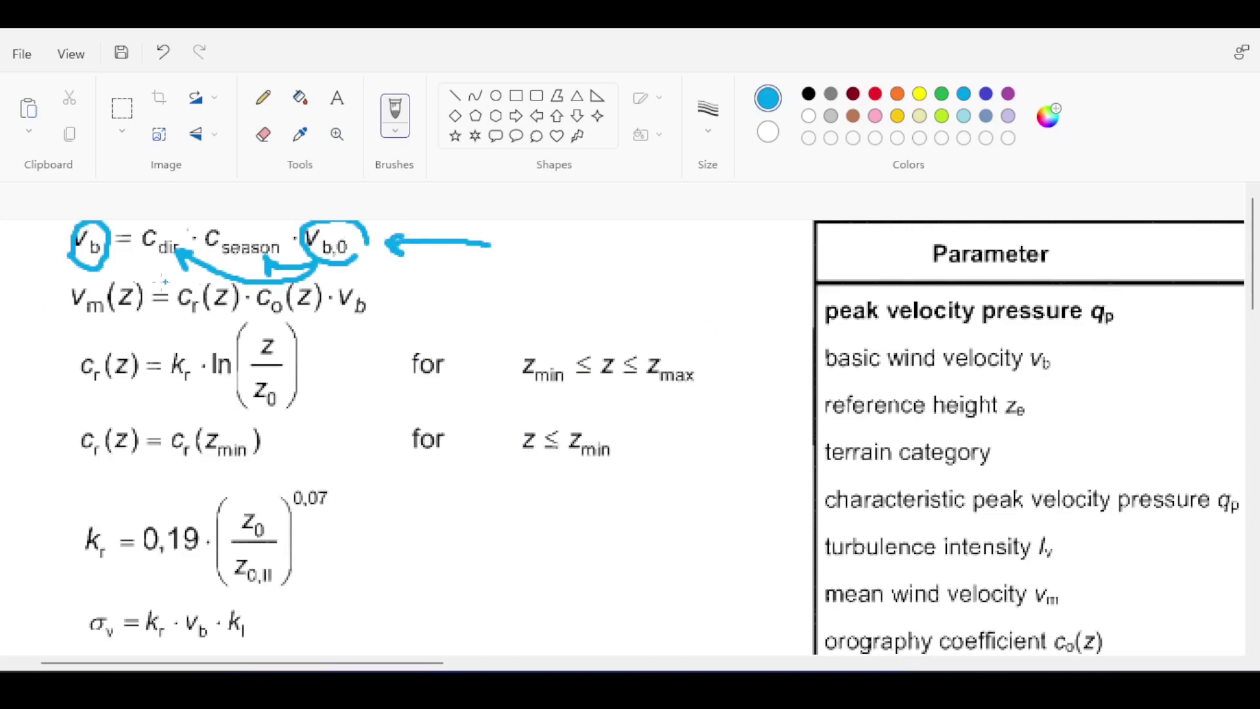
# Step: Double-underline vm(z) in light blue, and circle kr, z and z0 in the logarithmic cr(z) formula and underline that formula
pyautogui.moveTo(79, 323); pyautogui.dragTo(133, 330)
pyautogui.moveTo(213, 357)
pyautogui.mouseDown()
pyautogui.moveTo(197, 340)
pyautogui.moveTo(192, 386)
pyautogui.mouseUp()
pyautogui.moveTo(284, 326)
pyautogui.mouseDown()
pyautogui.moveTo(253, 361)
pyautogui.moveTo(266, 353)
pyautogui.moveTo(250, 385)
pyautogui.moveTo(255, 416)
pyautogui.moveTo(278, 373)
pyautogui.mouseUp()
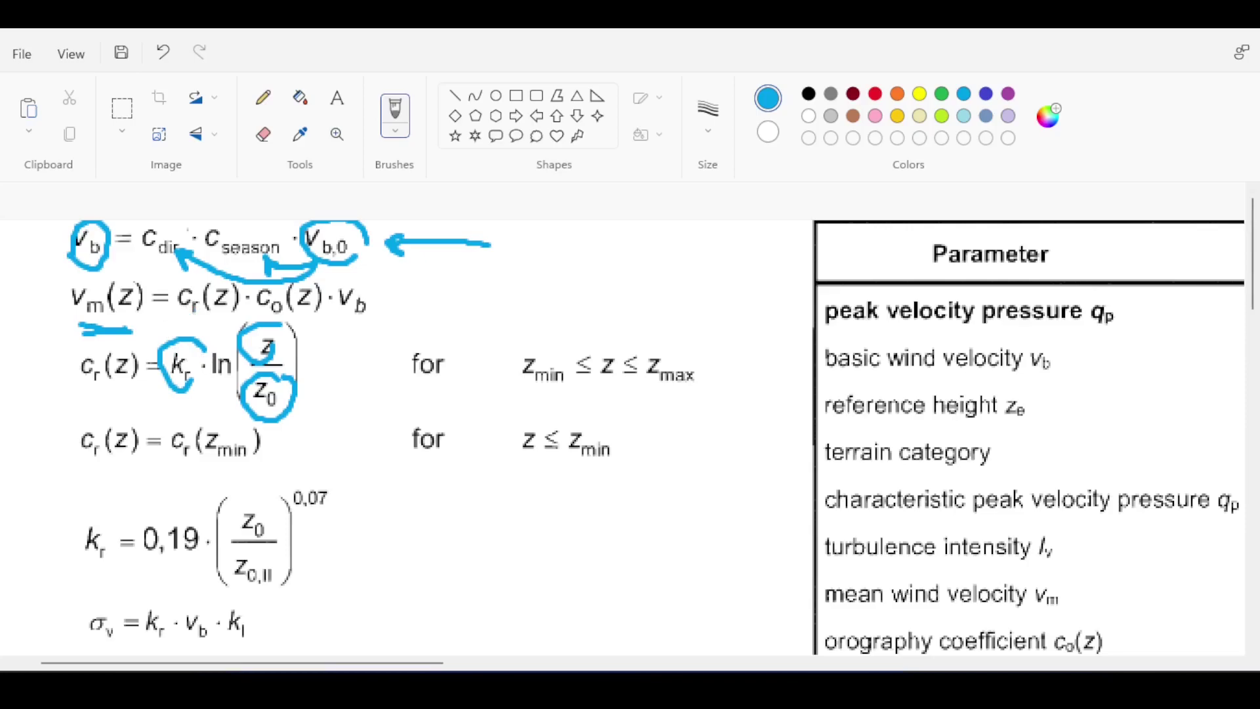
pyautogui.moveTo(205, 350)
pyautogui.mouseDown()
pyautogui.moveTo(193, 392)
pyautogui.moveTo(197, 381)
pyautogui.mouseUp()
pyautogui.moveTo(97, 406)
pyautogui.mouseDown()
pyautogui.moveTo(237, 414)
pyautogui.moveTo(321, 391)
pyautogui.moveTo(319, 378)
pyautogui.mouseUp()
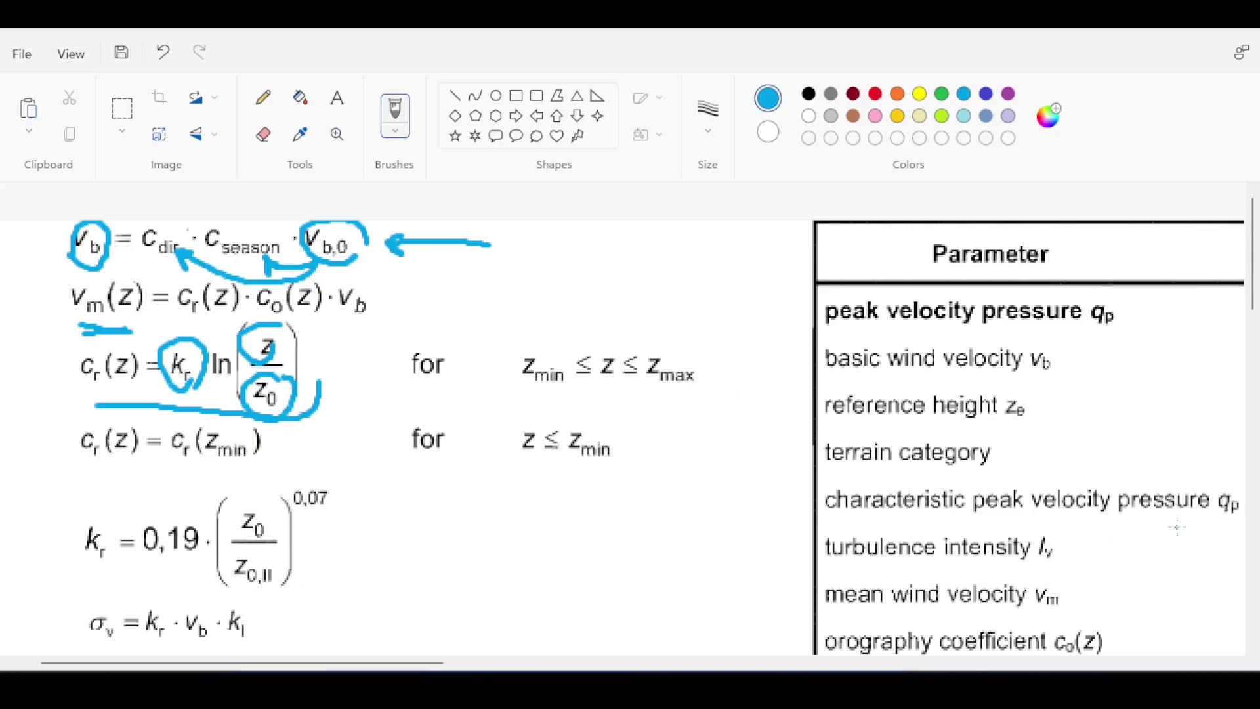
# Step: Draw a bent light blue arrow pointing at the z0/z0,II fraction in the kr formula
pyautogui.scroll(-3, 1179, 527)
pyautogui.scroll(3, 499, 448)
pyautogui.moveTo(413, 492)
pyautogui.mouseDown()
pyautogui.moveTo(279, 535)
pyautogui.moveTo(294, 539)
pyautogui.mouseUp()
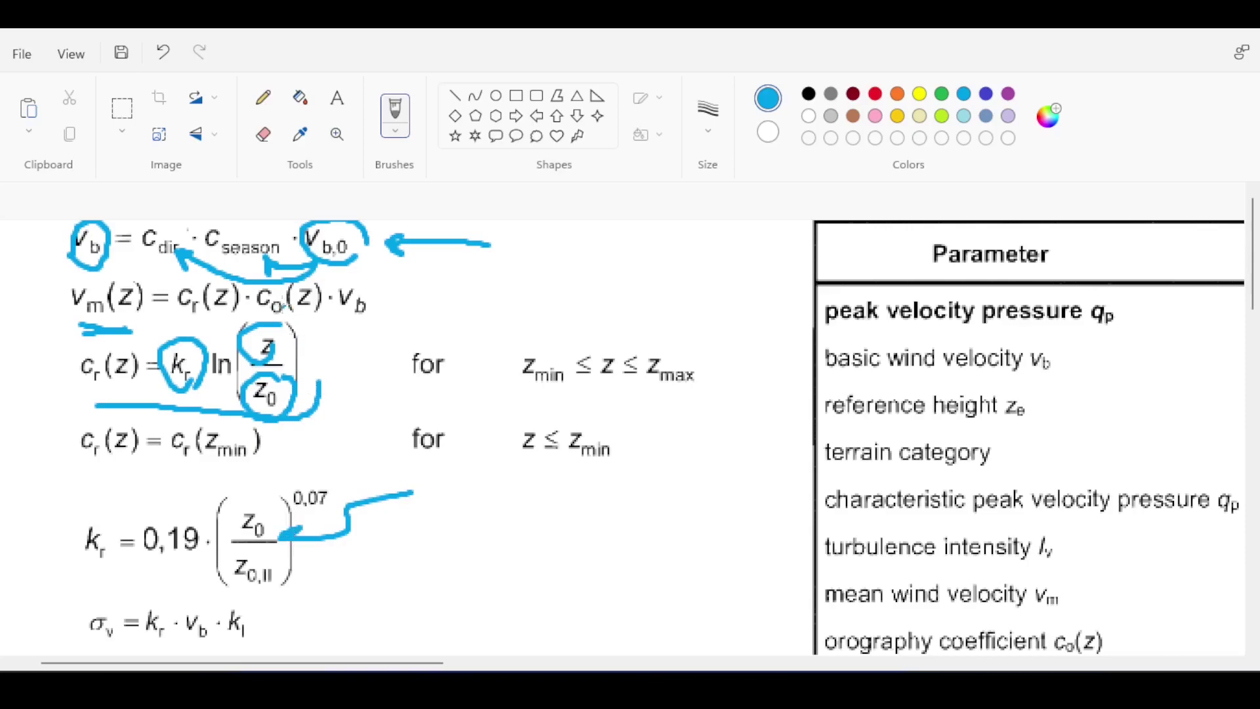
# Step: Box the qb = ½·ρ·vb² formula in red and draw a red arrow from it up to the ½·ρ term in qp(z)
pyautogui.scroll(-10, 283, 308)
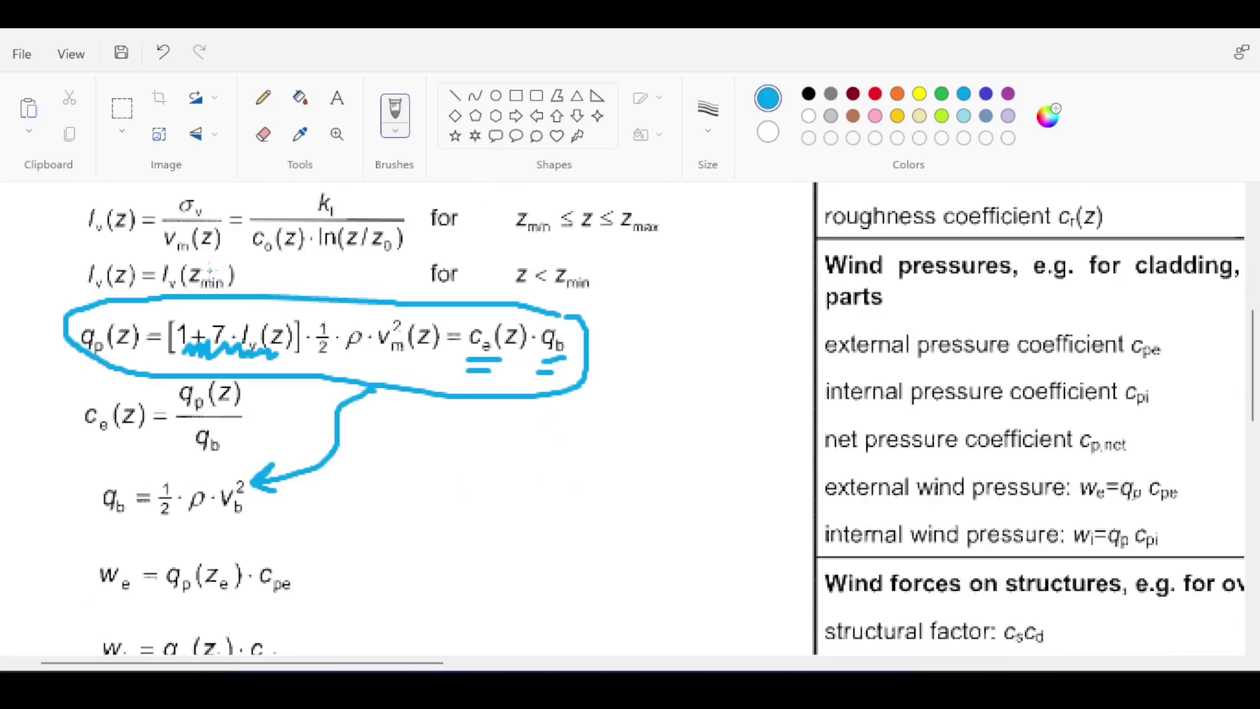
pyautogui.scroll(2, 210, 269)
pyautogui.scroll(-2, 211, 269)
pyautogui.click(875, 94)
pyautogui.moveTo(244, 471)
pyautogui.mouseDown()
pyautogui.moveTo(129, 468)
pyautogui.moveTo(86, 493)
pyautogui.moveTo(89, 520)
pyautogui.moveTo(181, 541)
pyautogui.moveTo(253, 509)
pyautogui.moveTo(248, 476)
pyautogui.mouseUp()
pyautogui.moveTo(434, 663)
pyautogui.mouseDown()
pyautogui.moveTo(974, 666)
pyautogui.moveTo(684, 624)
pyautogui.moveTo(437, 612)
pyautogui.moveTo(439, 663)
pyautogui.mouseUp()
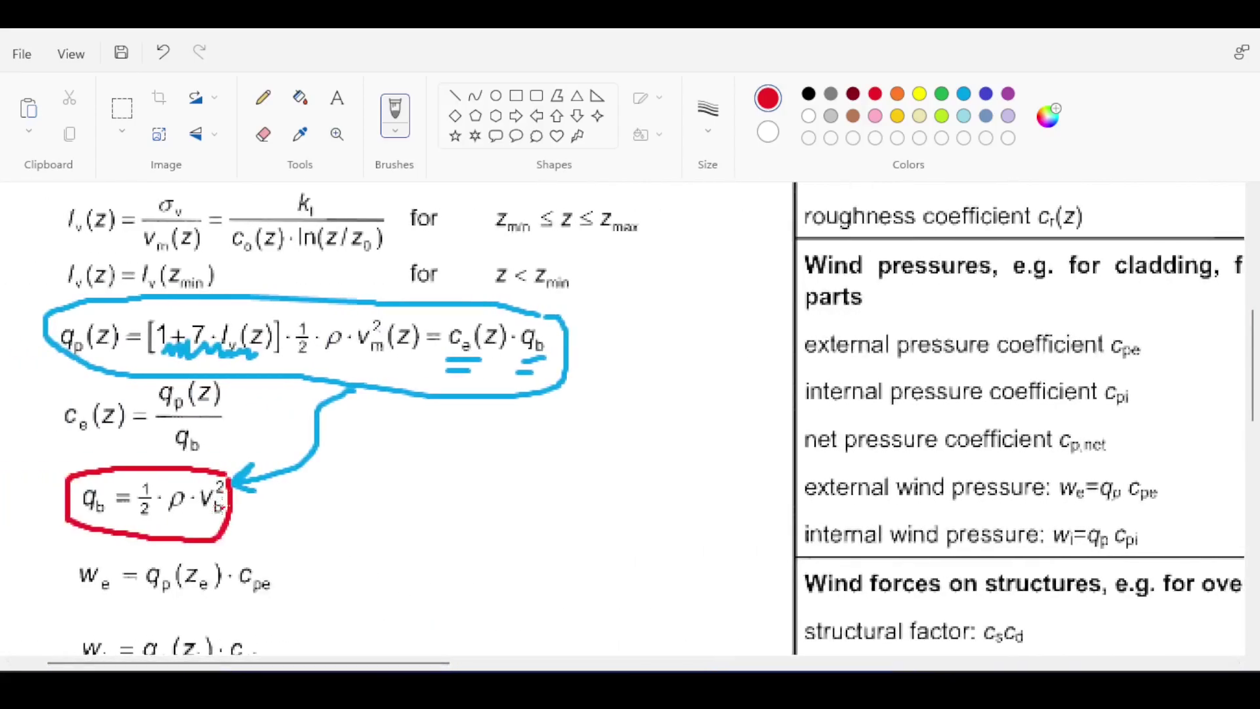
pyautogui.moveTo(234, 503)
pyautogui.mouseDown()
pyautogui.moveTo(292, 510)
pyautogui.moveTo(321, 343)
pyautogui.moveTo(306, 365)
pyautogui.moveTo(348, 360)
pyautogui.mouseUp()
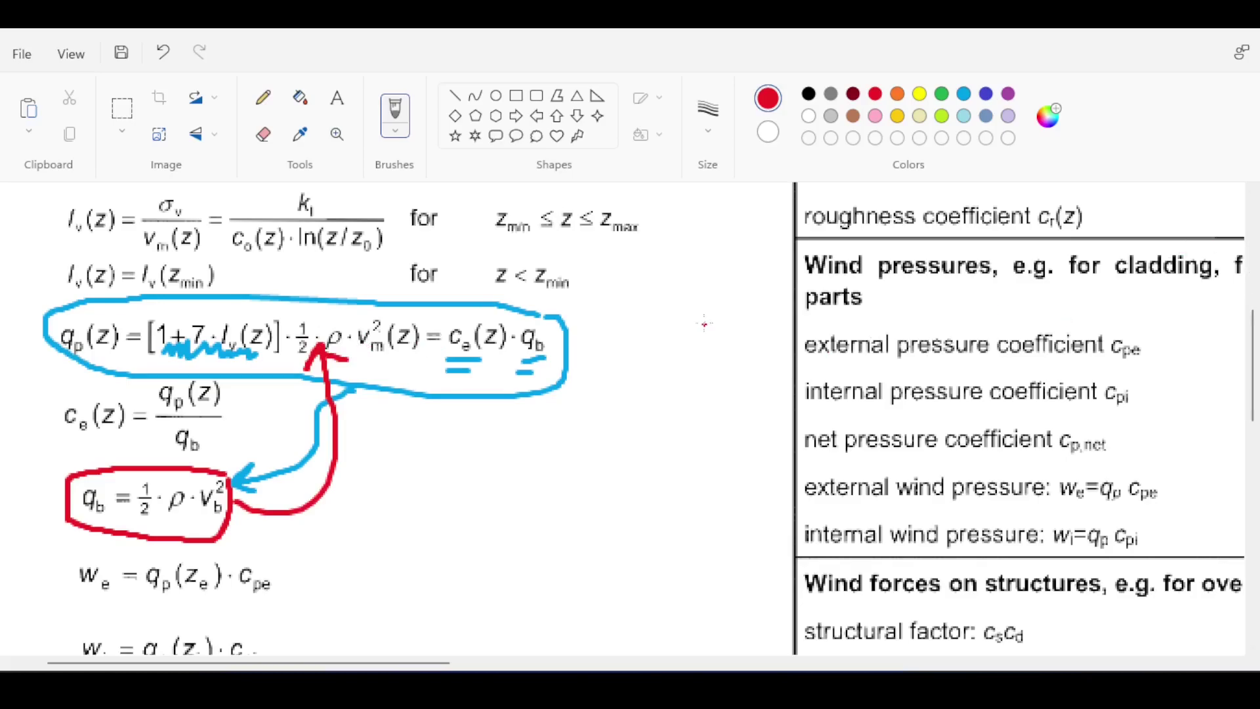
# Step: Double-underline cr(z) in the vm(z) formula in red, circle its vb, and draw an arrow from it to the vb formula
pyautogui.scroll(5, 149, 278)
pyautogui.scroll(2, 149, 278)
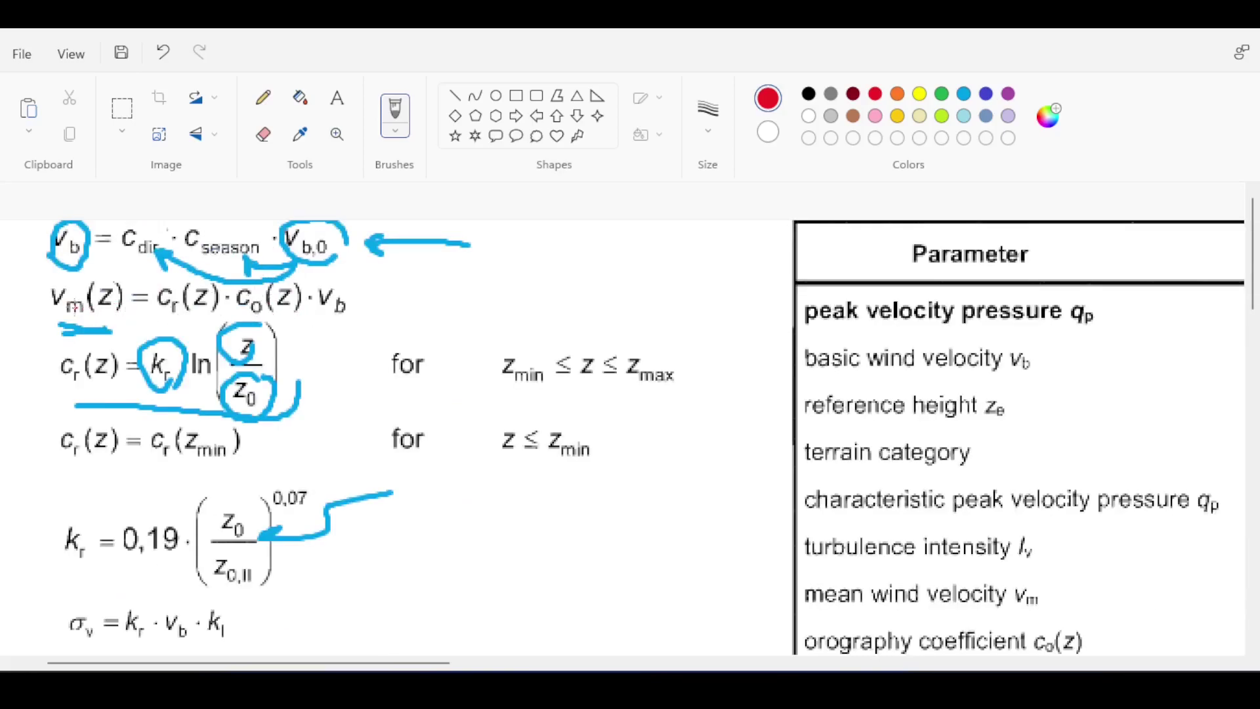
pyautogui.moveTo(157, 313)
pyautogui.mouseDown()
pyautogui.moveTo(198, 313)
pyautogui.moveTo(199, 326)
pyautogui.mouseUp()
pyautogui.moveTo(347, 293)
pyautogui.mouseDown()
pyautogui.moveTo(314, 313)
pyautogui.moveTo(353, 300)
pyautogui.moveTo(276, 279)
pyautogui.moveTo(132, 273)
pyautogui.moveTo(152, 262)
pyautogui.mouseUp()
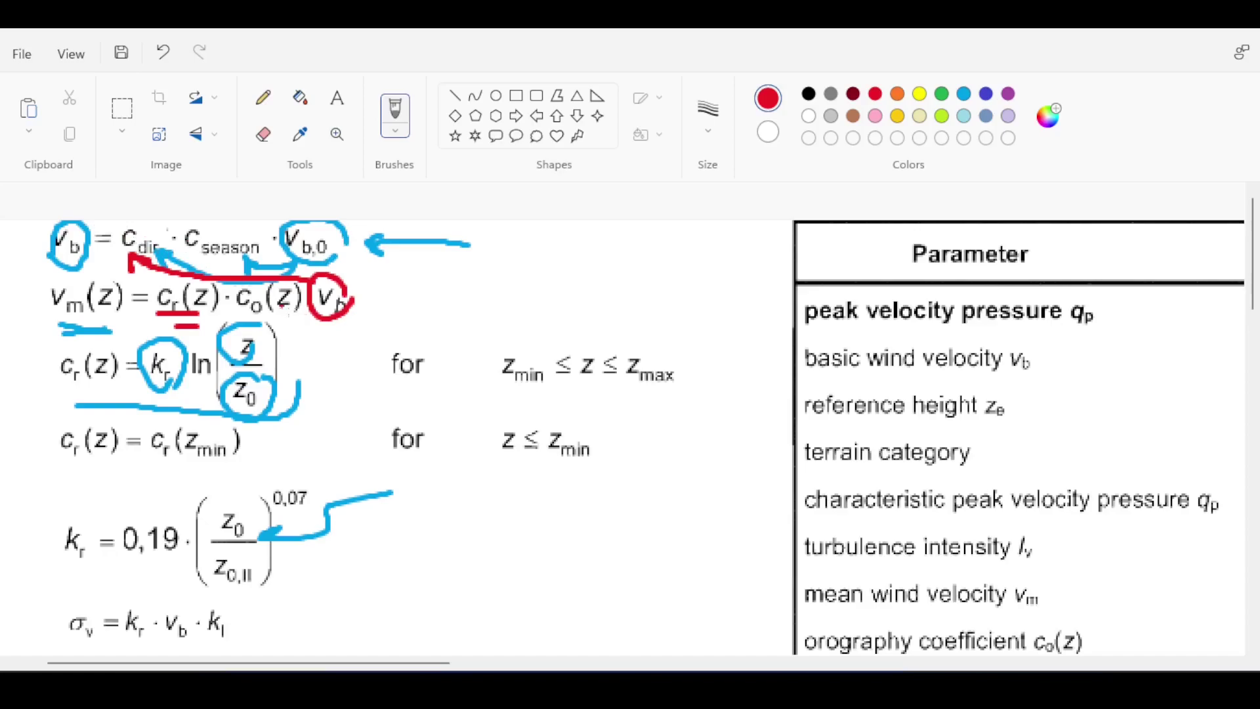
# Step: Switch to the Snow/Wind Loads 2D/3D dialog and review the wind coefficients, wind velocity and terrain settings
pyautogui.scroll(-3, 298, 315)
pyautogui.scroll(3, 298, 315)
pyautogui.scroll(-3, 285, 320)
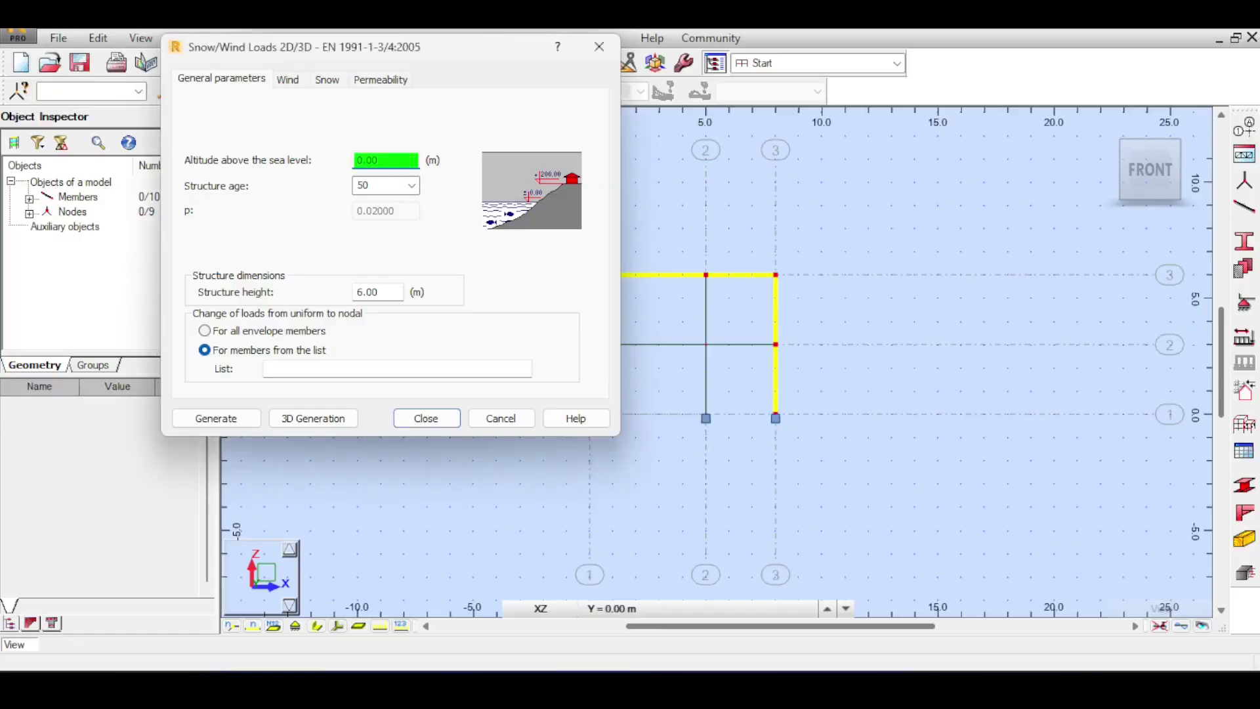
pyautogui.click(285, 82)
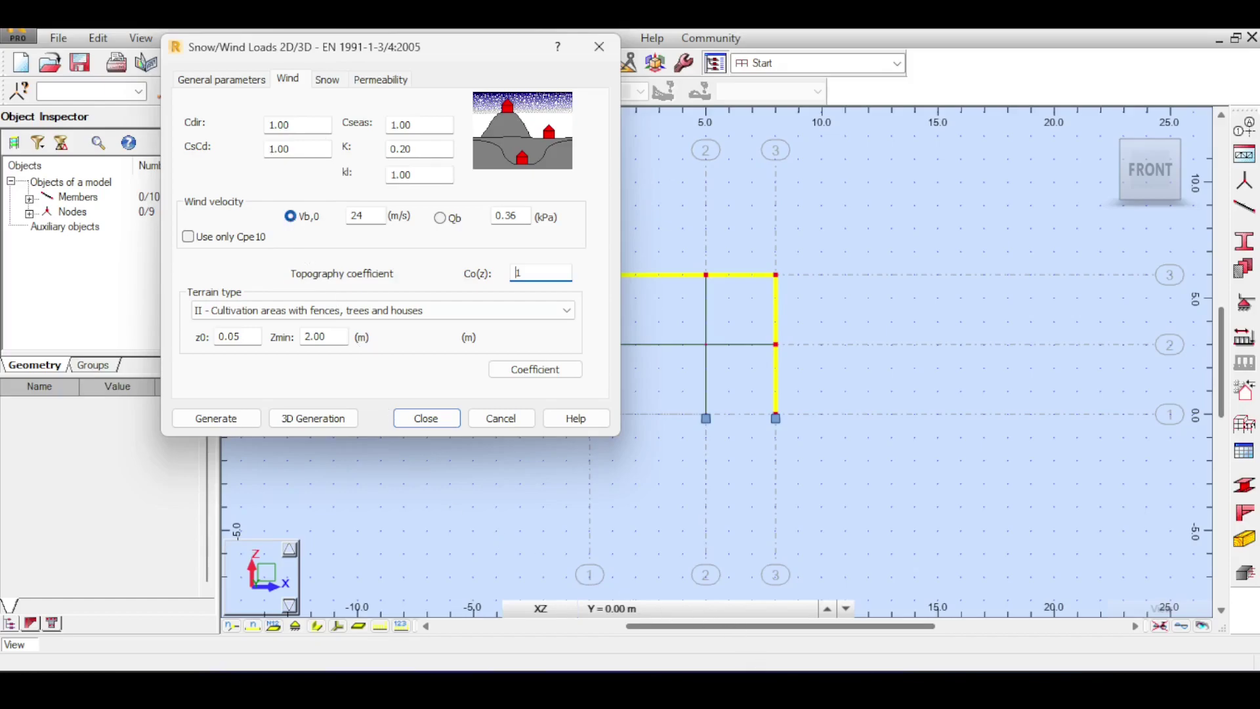
pyautogui.click(754, 663)
# Step: Return to the Paint formula notes and double-underline we and wi in the external and internal wind pressure formulas in red
pyautogui.keyDown('ctrl'); pyautogui.scroll(-2, 631, 484); pyautogui.keyUp('ctrl')
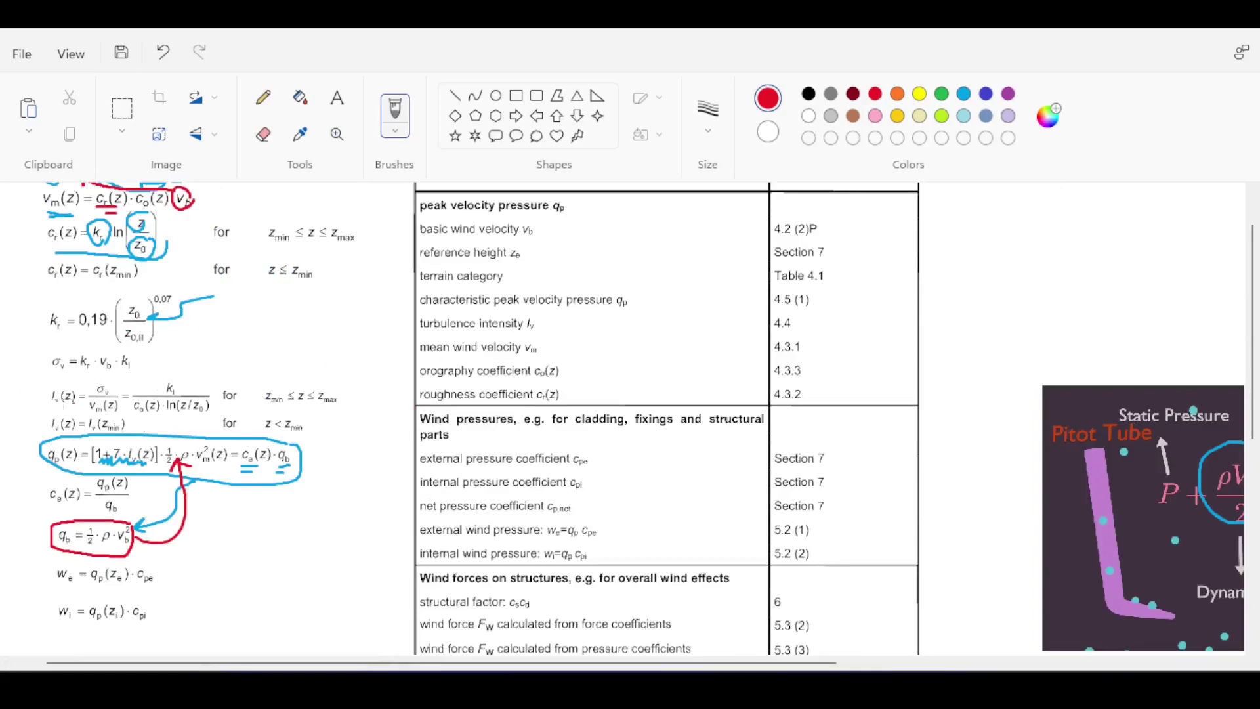
pyautogui.keyDown('ctrl'); pyautogui.scroll(2, 75, 442); pyautogui.keyUp('ctrl')
pyautogui.scroll(-5, 75, 442)
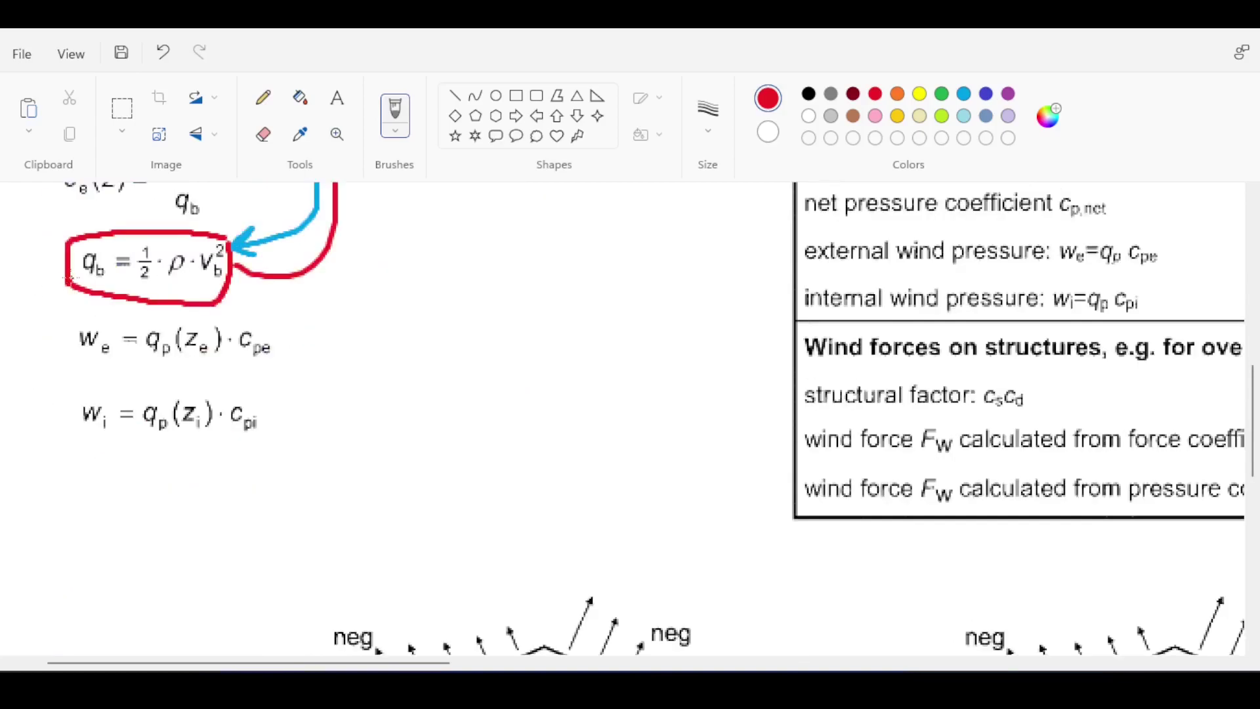
pyautogui.scroll(-2, 146, 321)
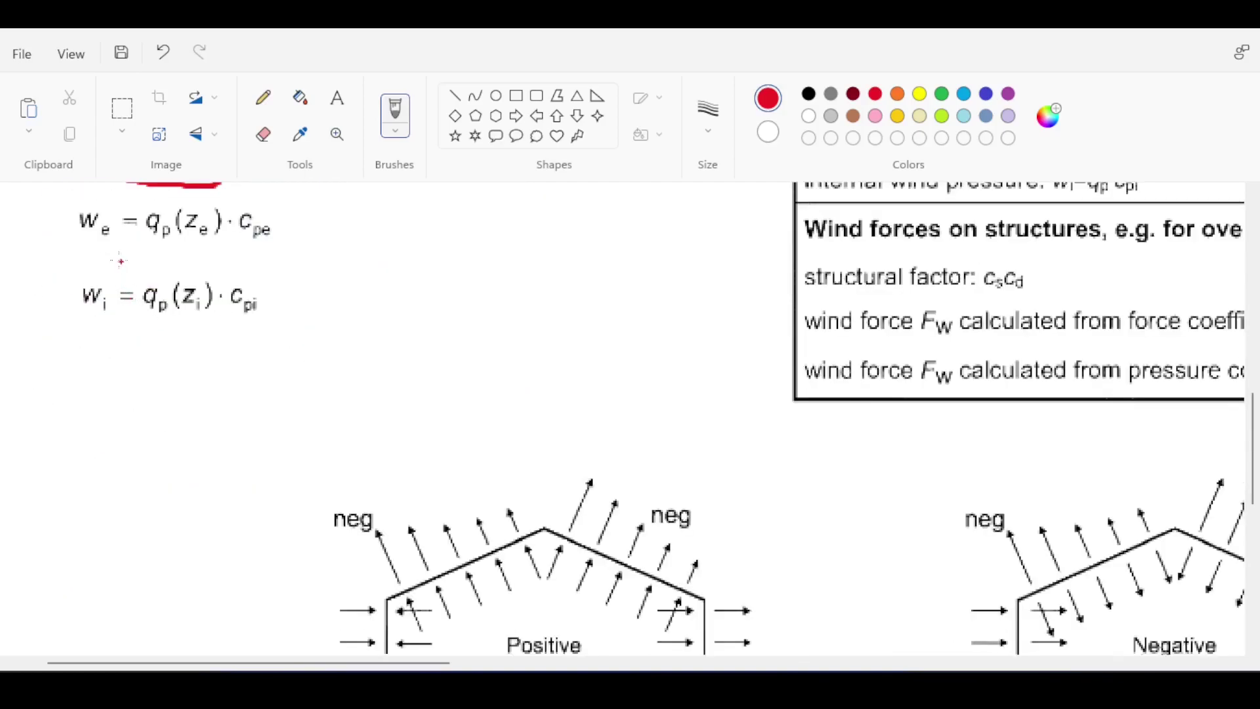
pyautogui.moveTo(74, 247)
pyautogui.mouseDown()
pyautogui.moveTo(110, 244)
pyautogui.moveTo(116, 256)
pyautogui.mouseUp()
pyautogui.moveTo(85, 339); pyautogui.dragTo(117, 337)
pyautogui.moveTo(84, 351); pyautogui.dragTo(127, 352)
# Step: Draw two red wavy wind lines on the windward side of the positive internal pressure building diagram (a)
pyautogui.scroll(-4, 235, 386)
pyautogui.moveTo(65, 385)
pyautogui.mouseDown()
pyautogui.moveTo(135, 387)
pyautogui.moveTo(87, 411)
pyautogui.moveTo(126, 431)
pyautogui.mouseUp()
pyautogui.moveTo(233, 361)
pyautogui.mouseDown()
pyautogui.moveTo(280, 359)
pyautogui.moveTo(325, 387)
pyautogui.mouseUp()
pyautogui.hotkey('ctrl', 'z')
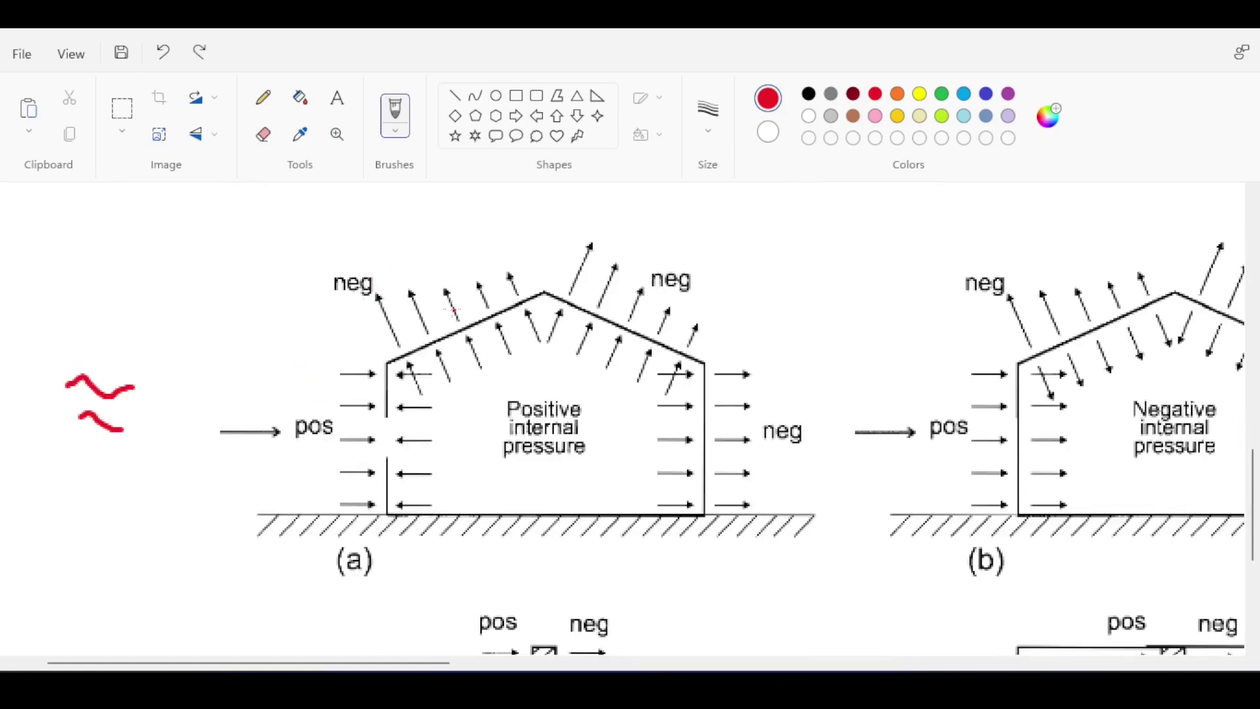
# Step: Try red outward suction arrows on the roof slopes and leeward wall of building (a), and undo them
pyautogui.moveTo(471, 327)
pyautogui.mouseDown()
pyautogui.moveTo(448, 241)
pyautogui.moveTo(438, 271)
pyautogui.mouseUp()
pyautogui.moveTo(589, 328)
pyautogui.mouseDown()
pyautogui.moveTo(651, 261)
pyautogui.moveTo(623, 285)
pyautogui.mouseUp()
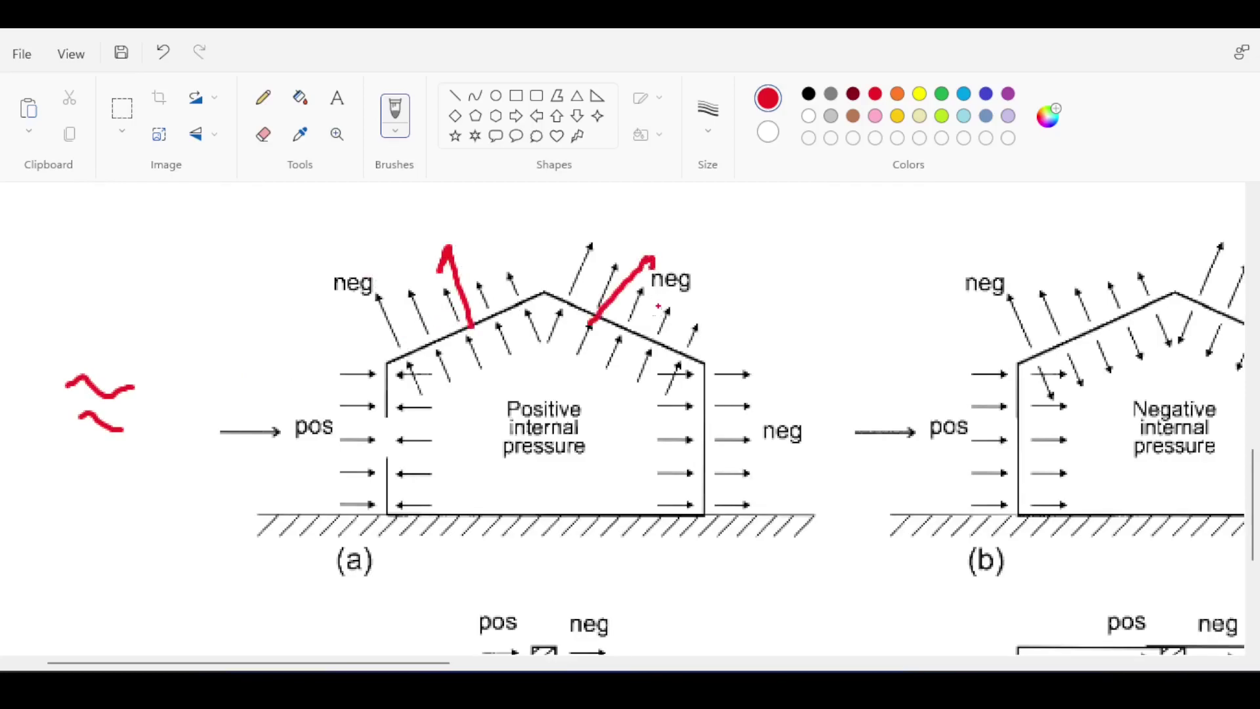
pyautogui.hotkey('ctrl', 'z')
pyautogui.hotkey('ctrl', 'z')
pyautogui.moveTo(711, 426)
pyautogui.mouseDown()
pyautogui.moveTo(844, 428)
pyautogui.moveTo(820, 420)
pyautogui.mouseUp()
pyautogui.moveTo(650, 341)
pyautogui.mouseDown()
pyautogui.moveTo(687, 258)
pyautogui.moveTo(708, 282)
pyautogui.mouseUp()
pyautogui.hotkey('ctrl', 'z')
pyautogui.hotkey('ctrl', 'z')
# Step: Try a red curved arrow landing on the windward roof slope of building (a), and undo it
pyautogui.moveTo(197, 282)
pyautogui.mouseDown()
pyautogui.moveTo(297, 258)
pyautogui.moveTo(379, 289)
pyautogui.moveTo(479, 366)
pyautogui.mouseUp()
pyautogui.hotkey('ctrl', 'z')
pyautogui.moveTo(282, 275)
pyautogui.mouseDown()
pyautogui.moveTo(391, 259)
pyautogui.moveTo(457, 319)
pyautogui.moveTo(428, 312)
pyautogui.mouseUp()
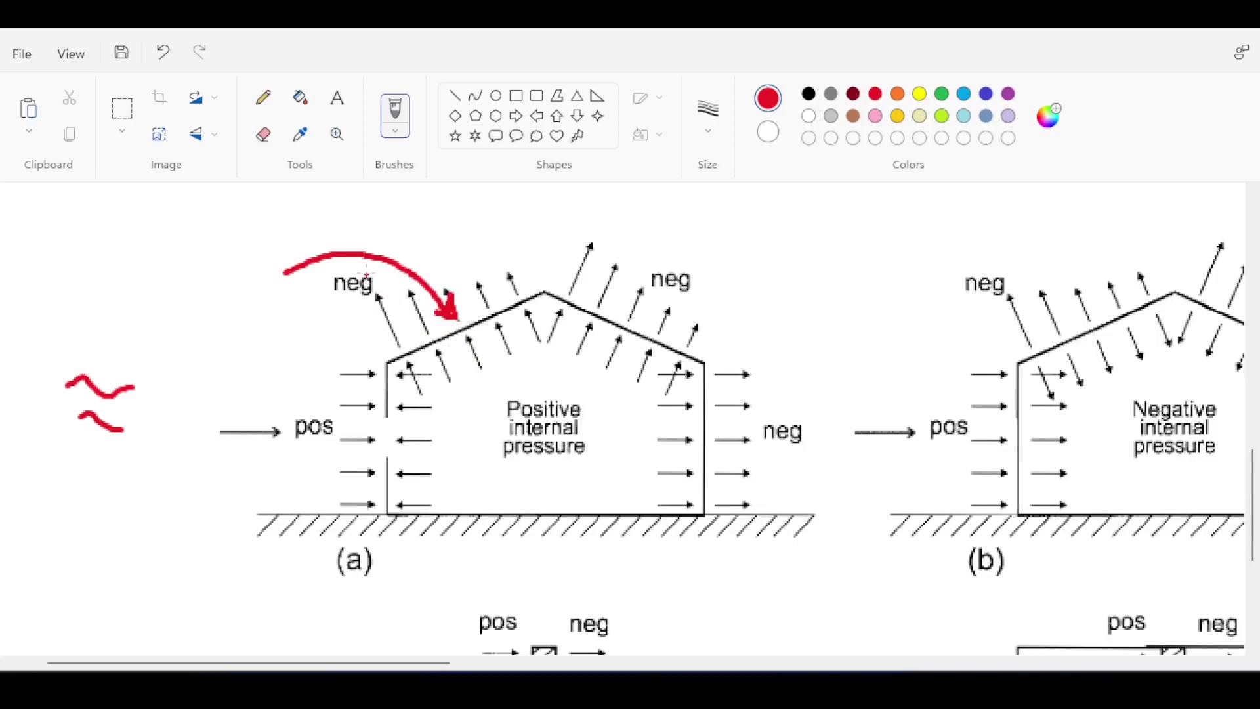
pyautogui.scroll(-3, 365, 274)
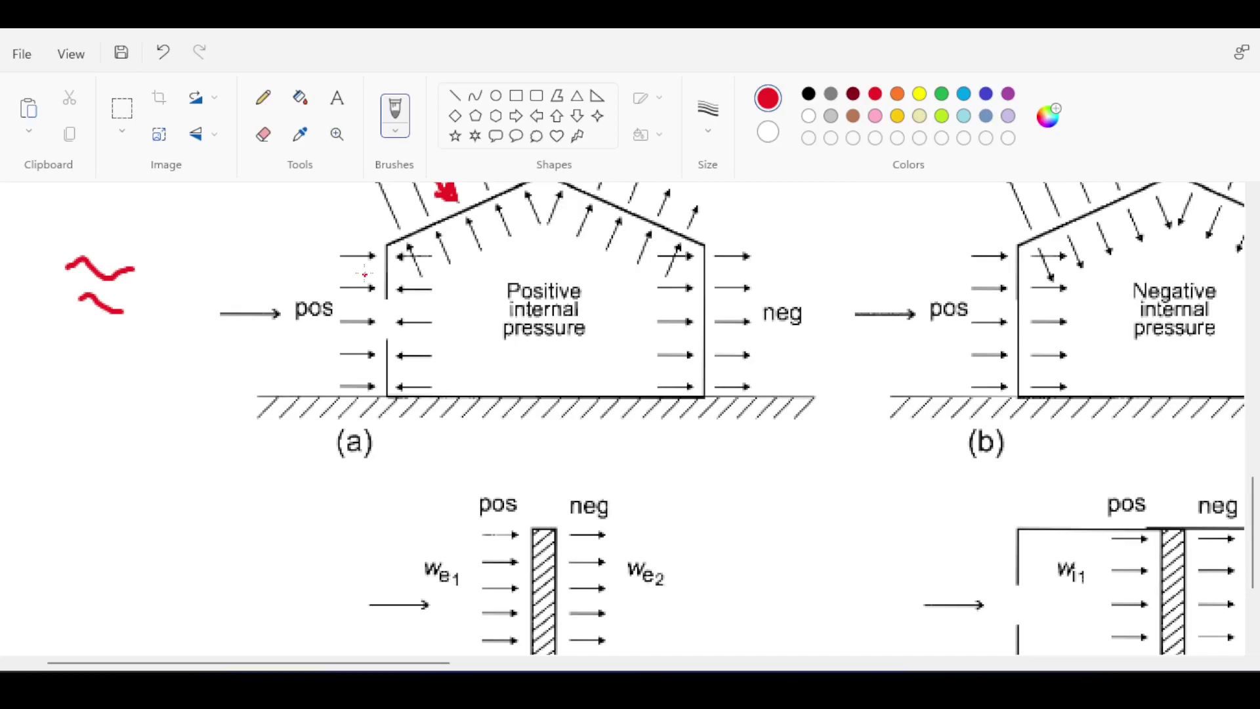
pyautogui.scroll(3, 365, 274)
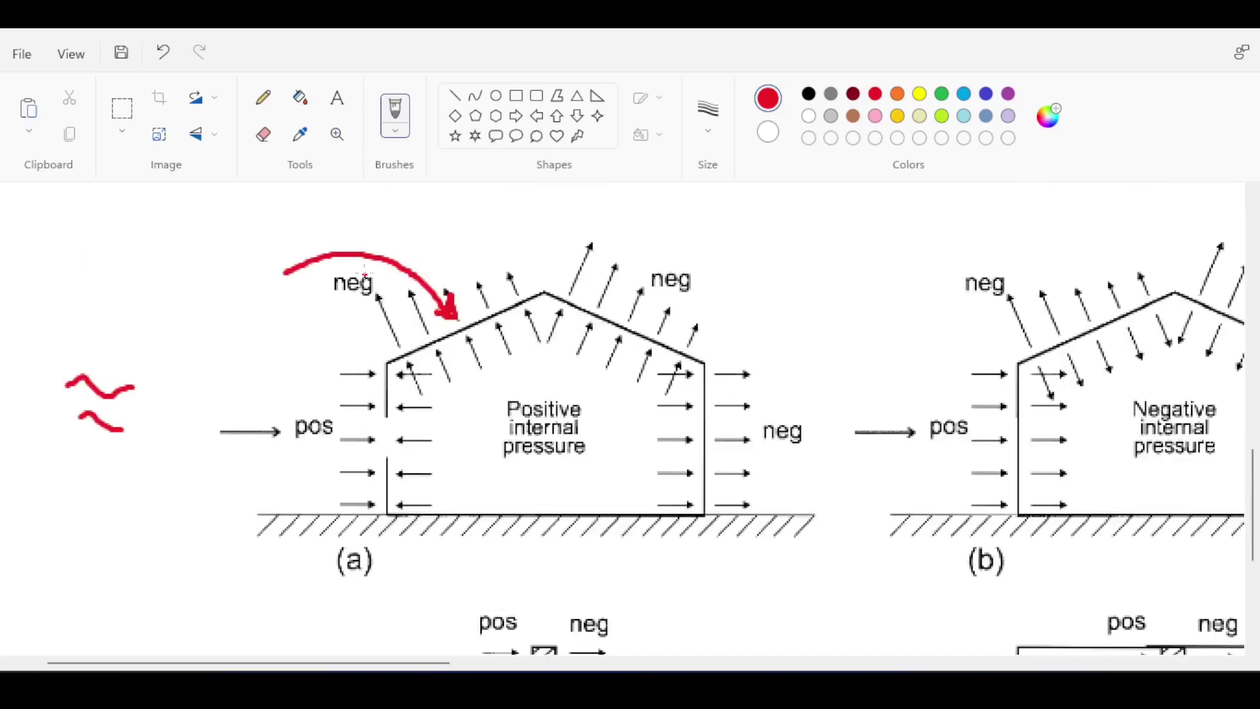
pyautogui.hotkey('ctrl', 'z')
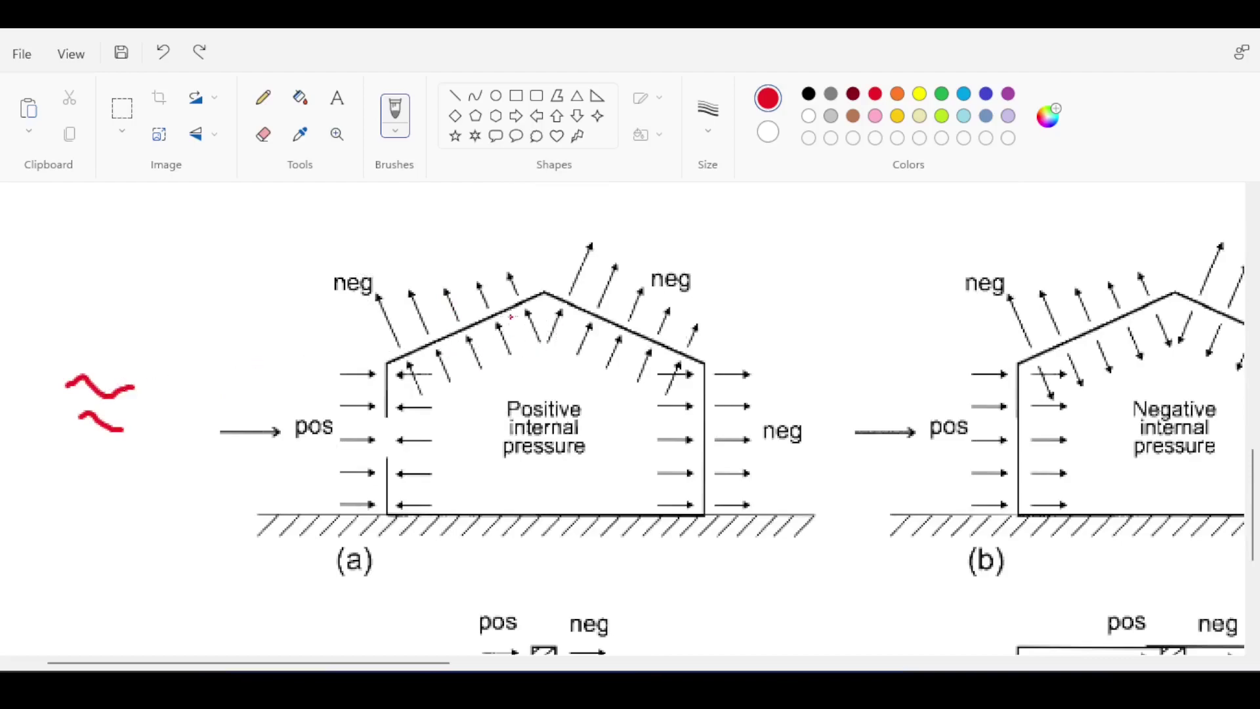
# Step: Review the annotated wind formulas, the Parameter and Subject Reference table, and the internal pressure diagrams
pyautogui.scroll(15, 517, 377)
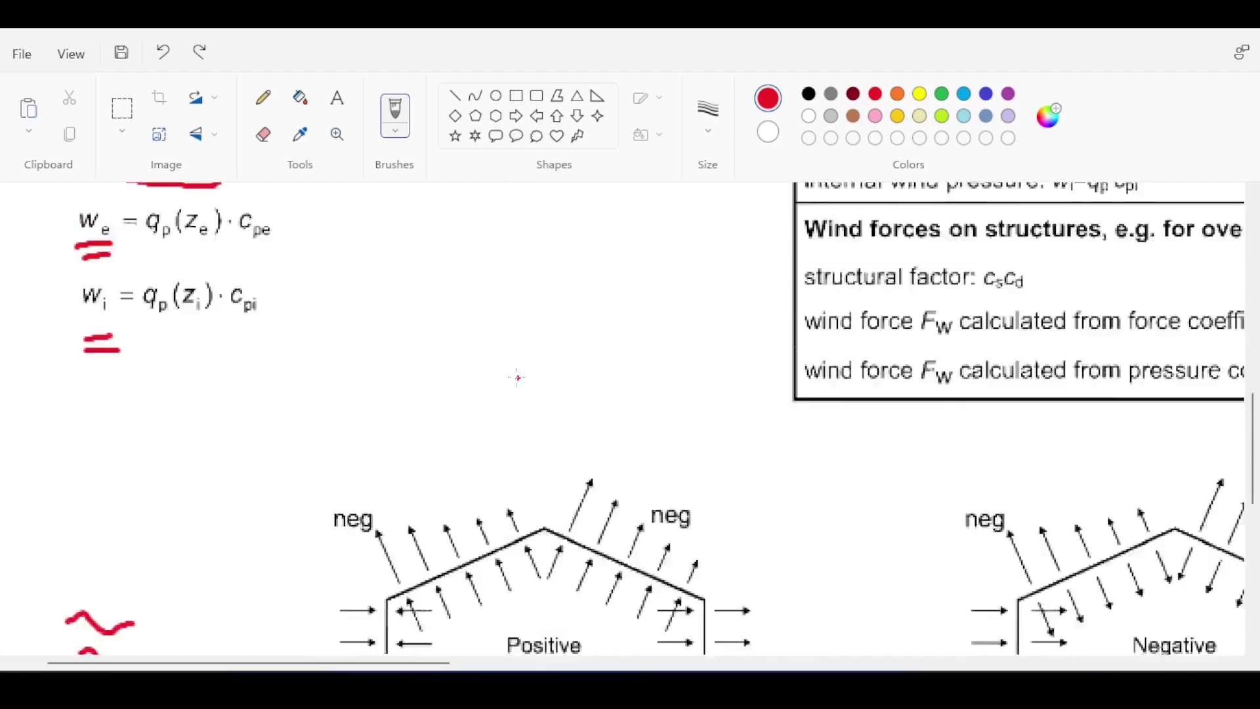
pyautogui.scroll(4, 516, 377)
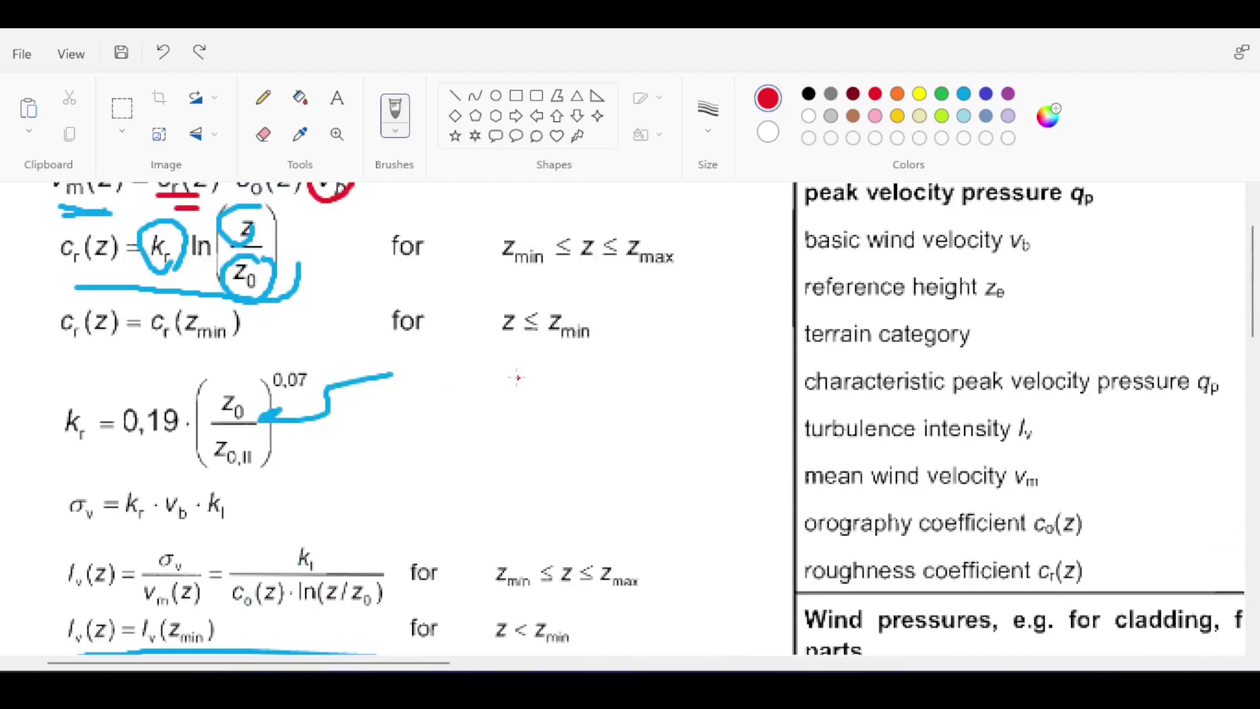
pyautogui.scroll(-7, 517, 378)
pyautogui.scroll(7, 516, 377)
pyautogui.keyDown('ctrl'); pyautogui.scroll(-3, 526, 371); pyautogui.keyUp('ctrl')
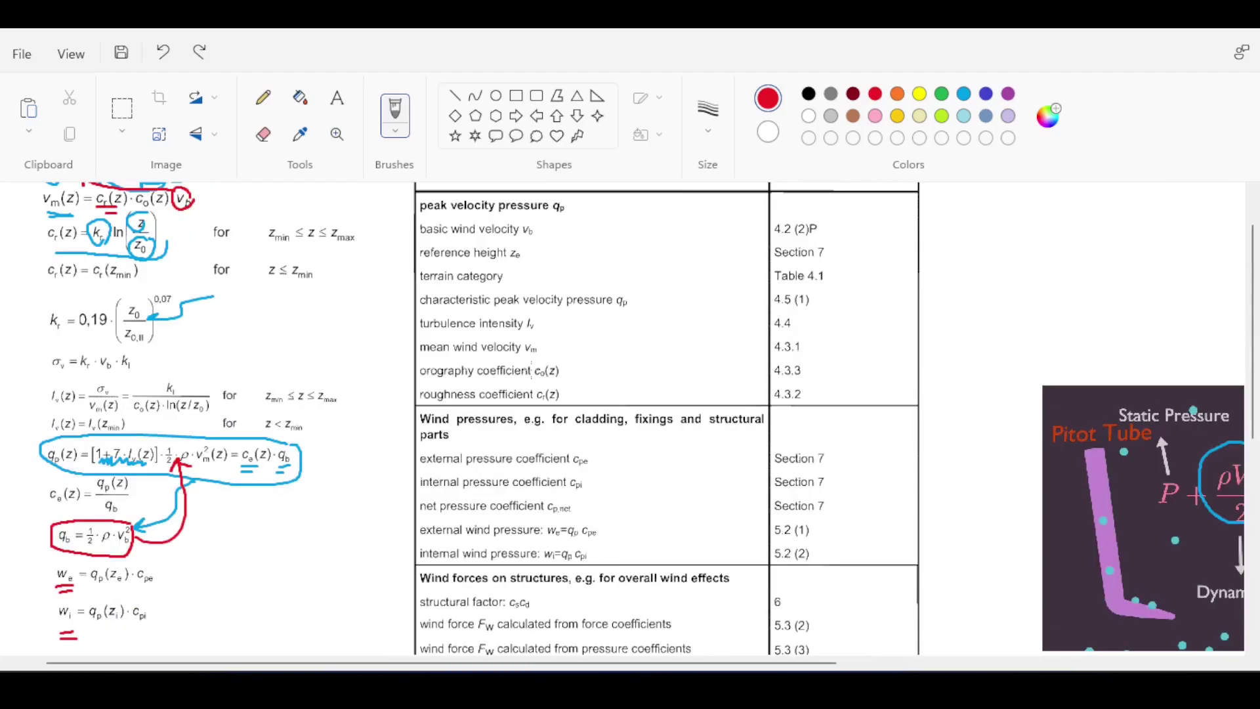
pyautogui.scroll(2, 596, 335)
pyautogui.scroll(-8, 596, 335)
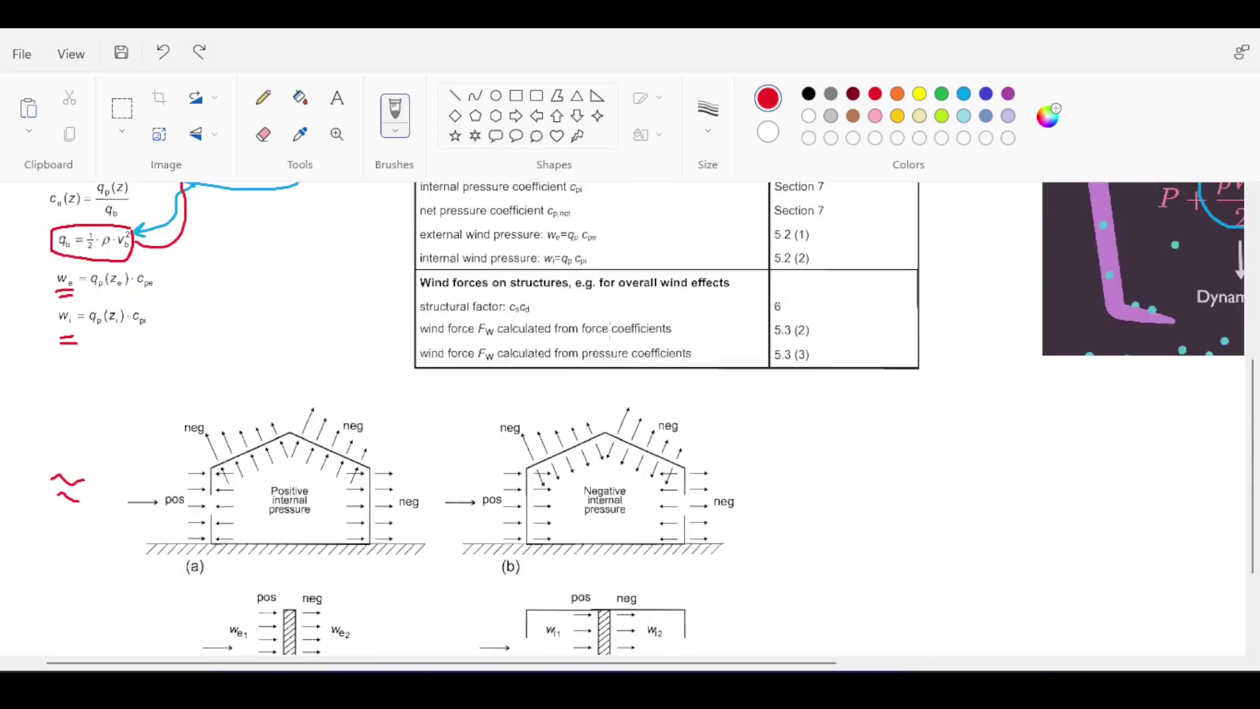
pyautogui.keyDown('ctrl'); pyautogui.scroll(-3, 610, 332); pyautogui.keyUp('ctrl')
pyautogui.keyDown('ctrl'); pyautogui.scroll(3, 610, 330); pyautogui.keyUp('ctrl')
pyautogui.scroll(2, 686, 209)
pyautogui.keyDown('ctrl'); pyautogui.scroll(3, 644, 211); pyautogui.keyUp('ctrl')
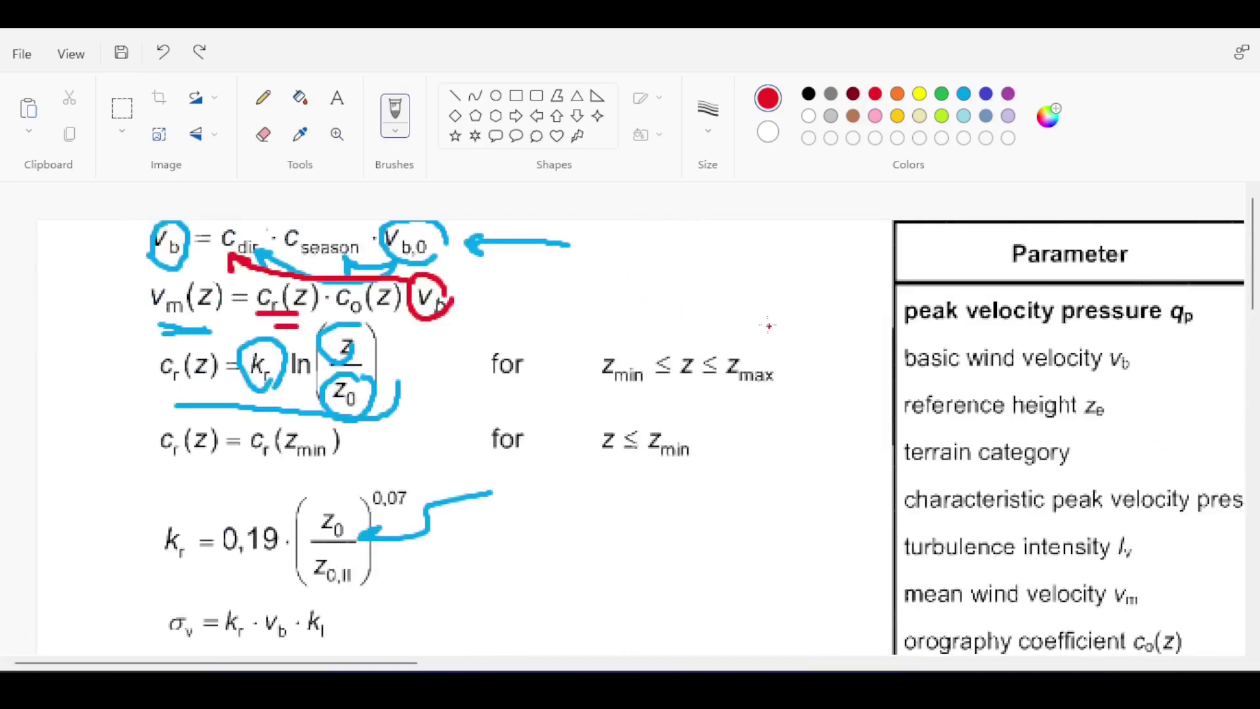
pyautogui.hscroll(10, 423, 663)
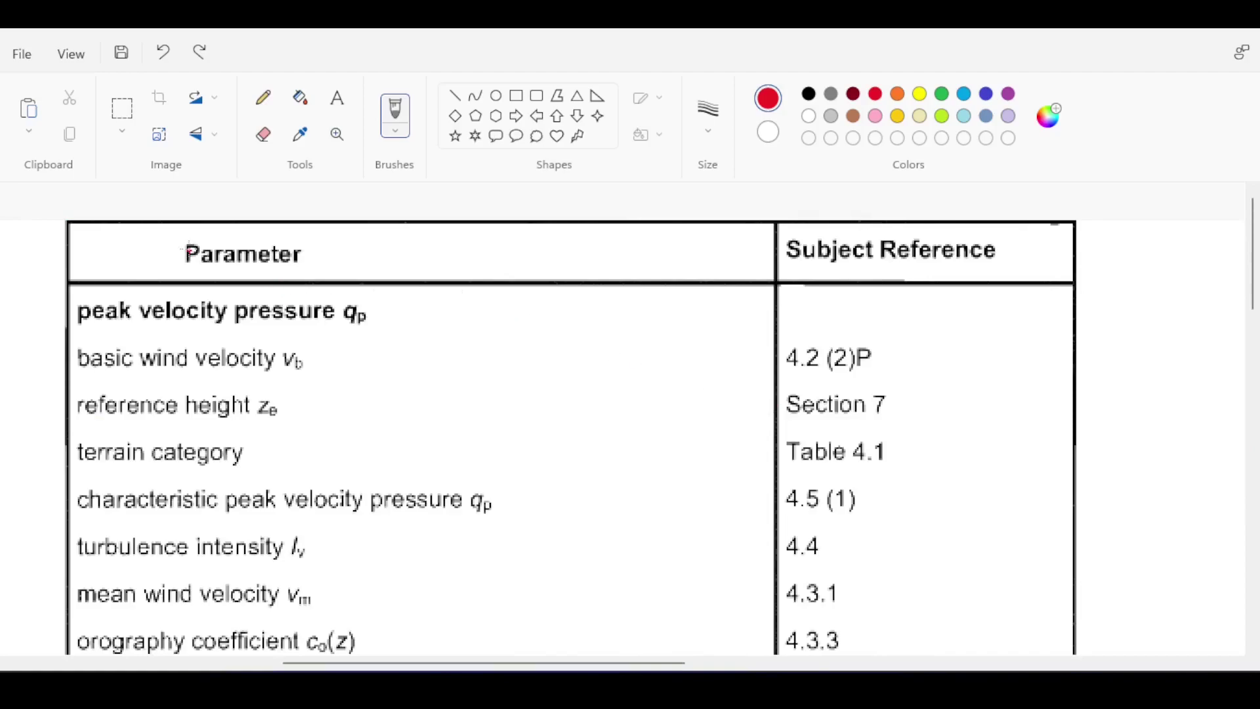
pyautogui.scroll(-3, 257, 317)
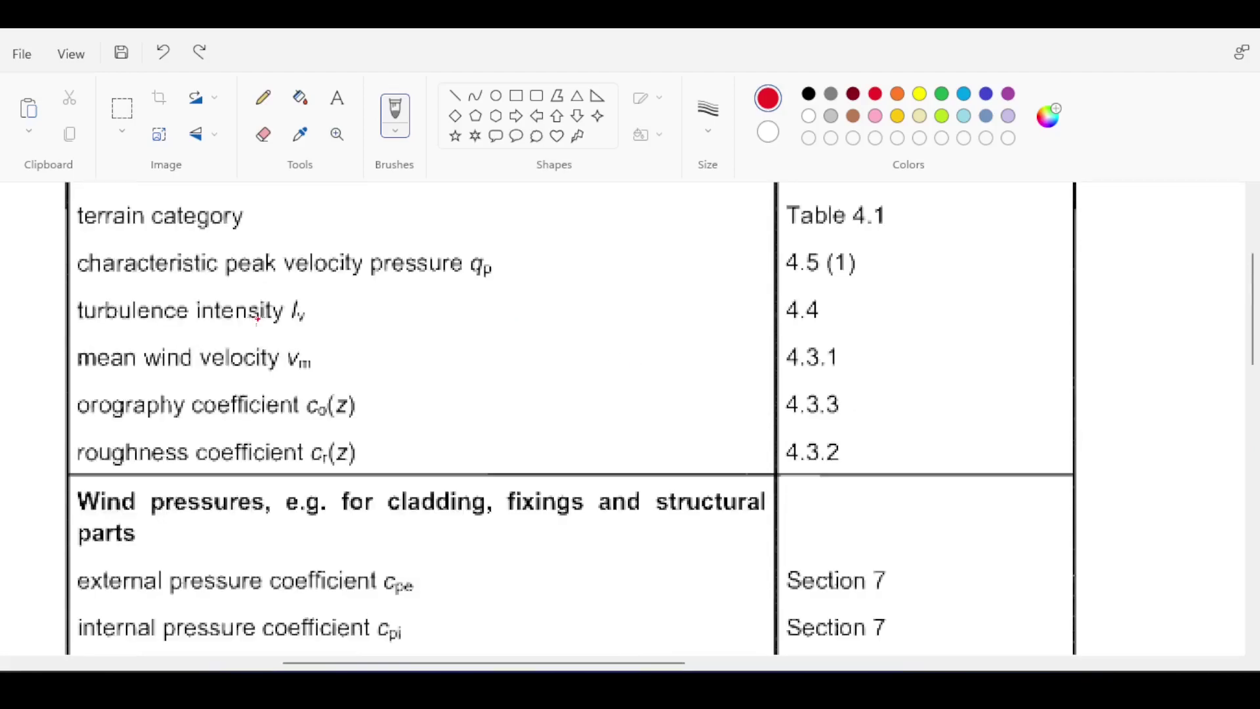
pyautogui.scroll(-2, 258, 317)
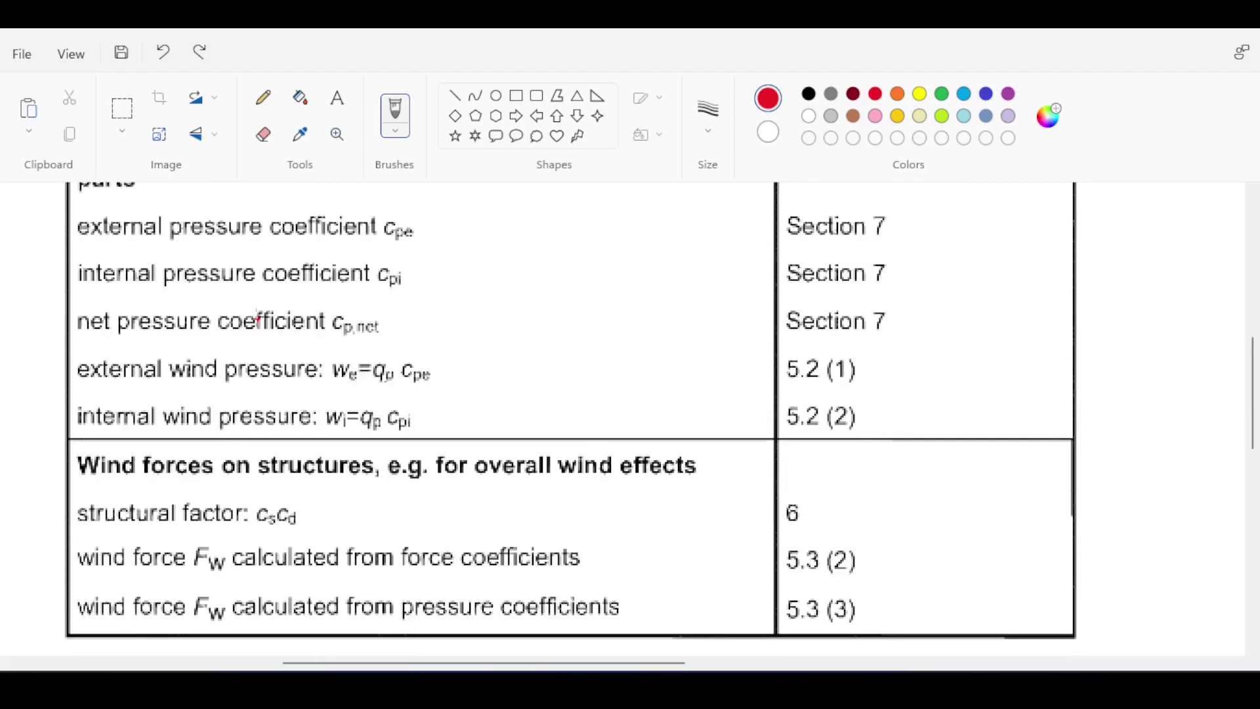
pyautogui.scroll(-3, 257, 318)
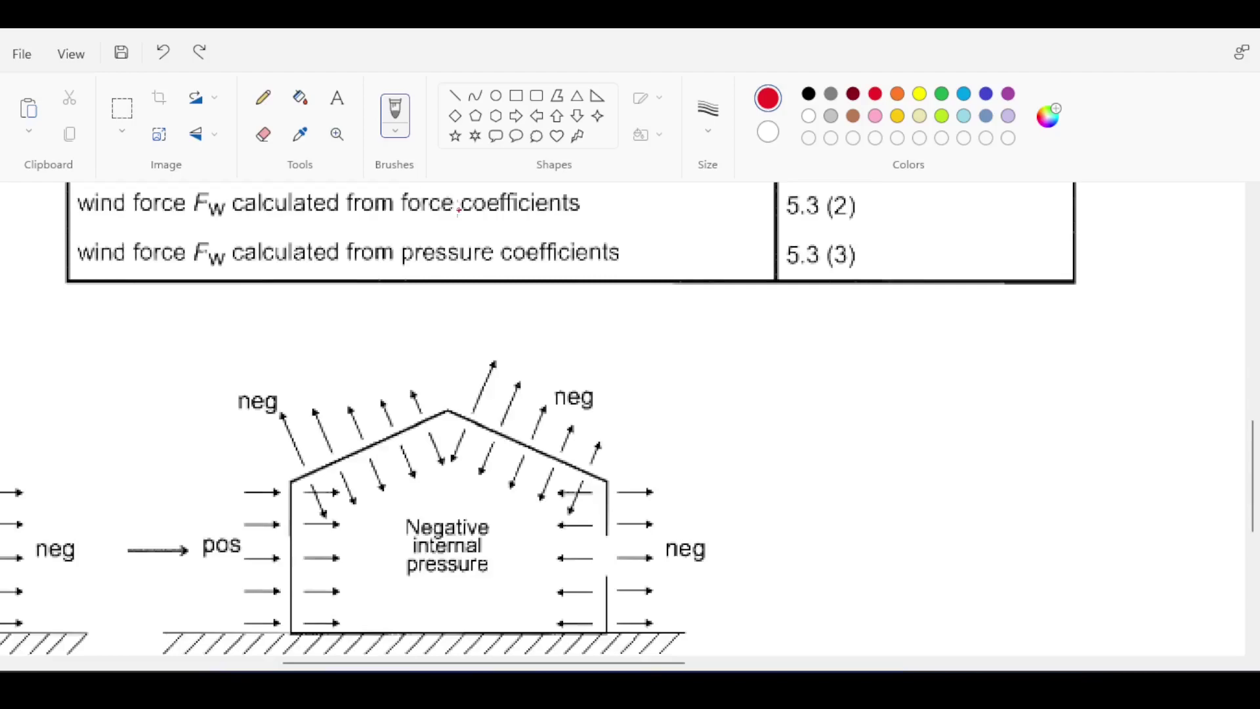
# Step: Go back to the Snow/Wind Loads dialog and choose terrain type II - Cultivation areas with fences, trees and houses
pyautogui.click(1164, 32)
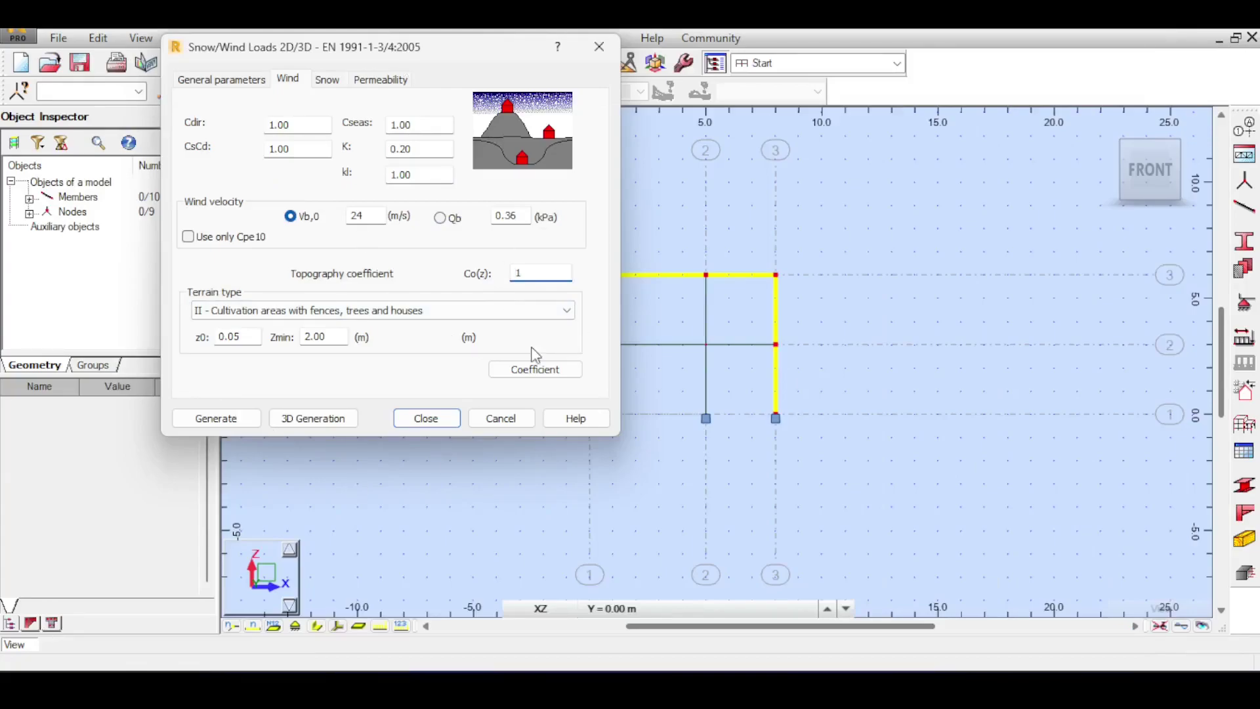
pyautogui.click(289, 314)
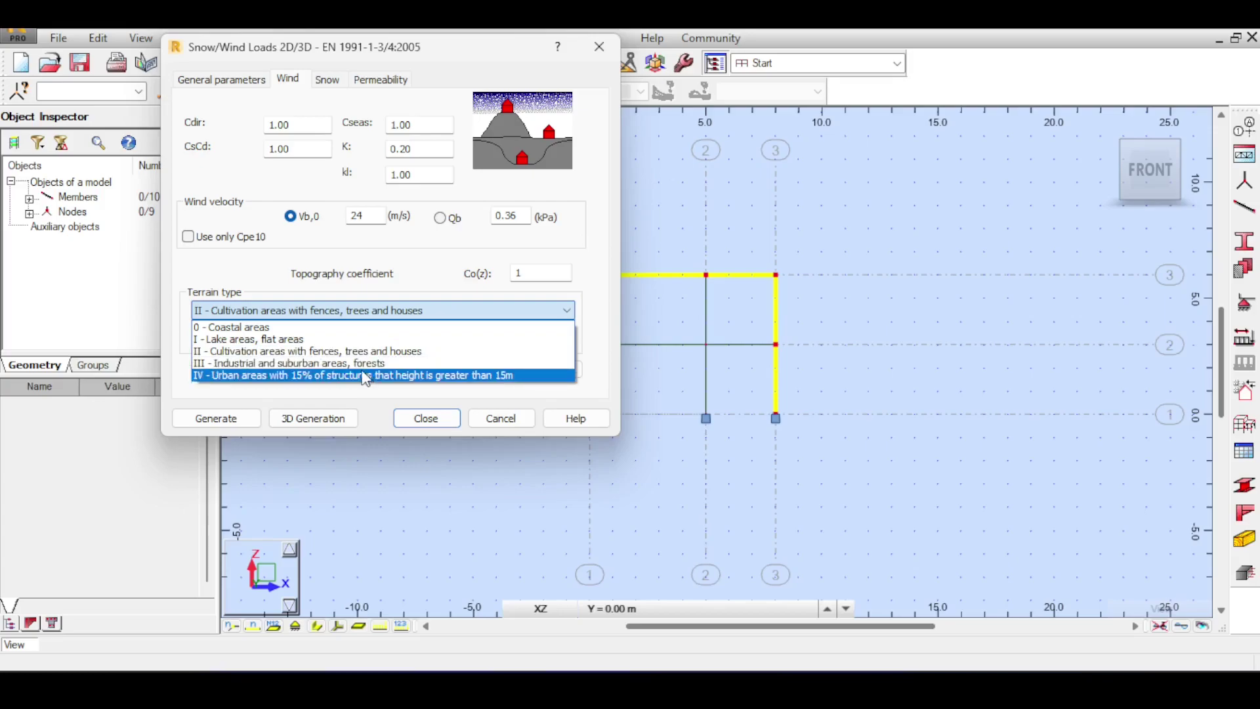
pyautogui.click(327, 350)
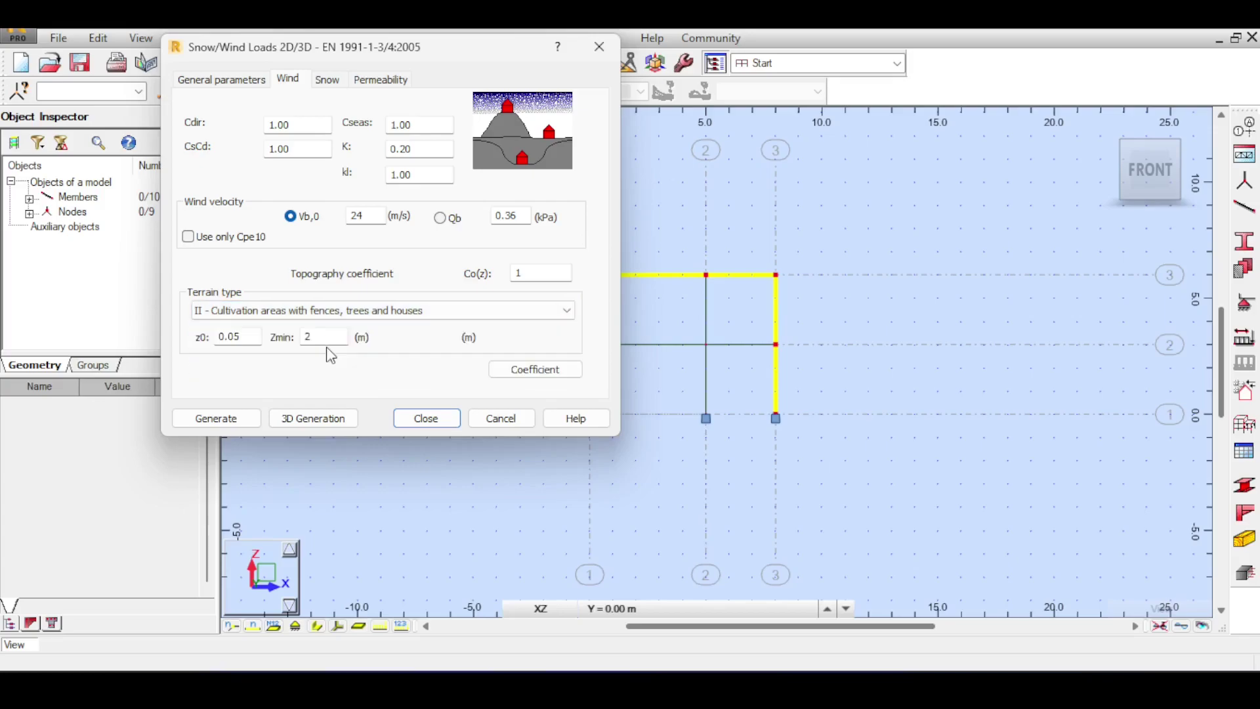
# Step: Review the general, wind and snow parameters of the Snow/Wind Loads dialog
pyautogui.click(340, 86)
pyautogui.click(212, 82)
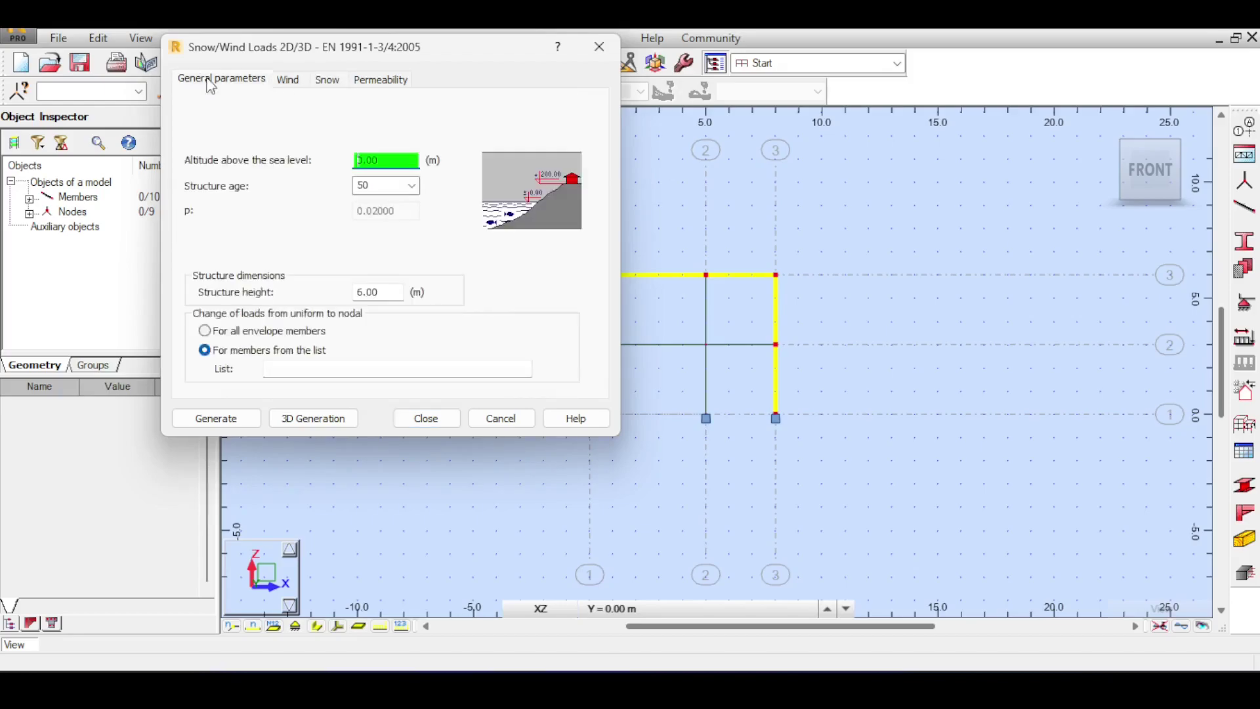
pyautogui.click(292, 81)
pyautogui.click(329, 81)
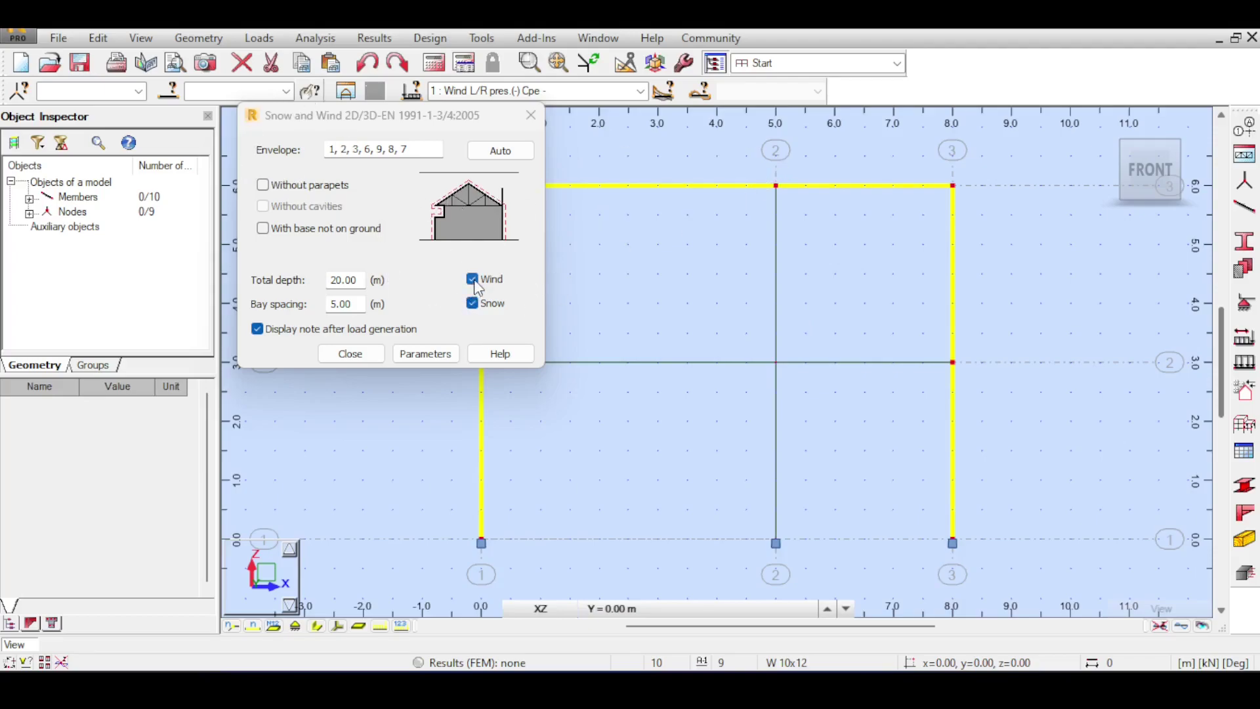
# Step: Exclude snow from the load generation, keeping only wind, and open the wind parameters
pyautogui.click(472, 303)
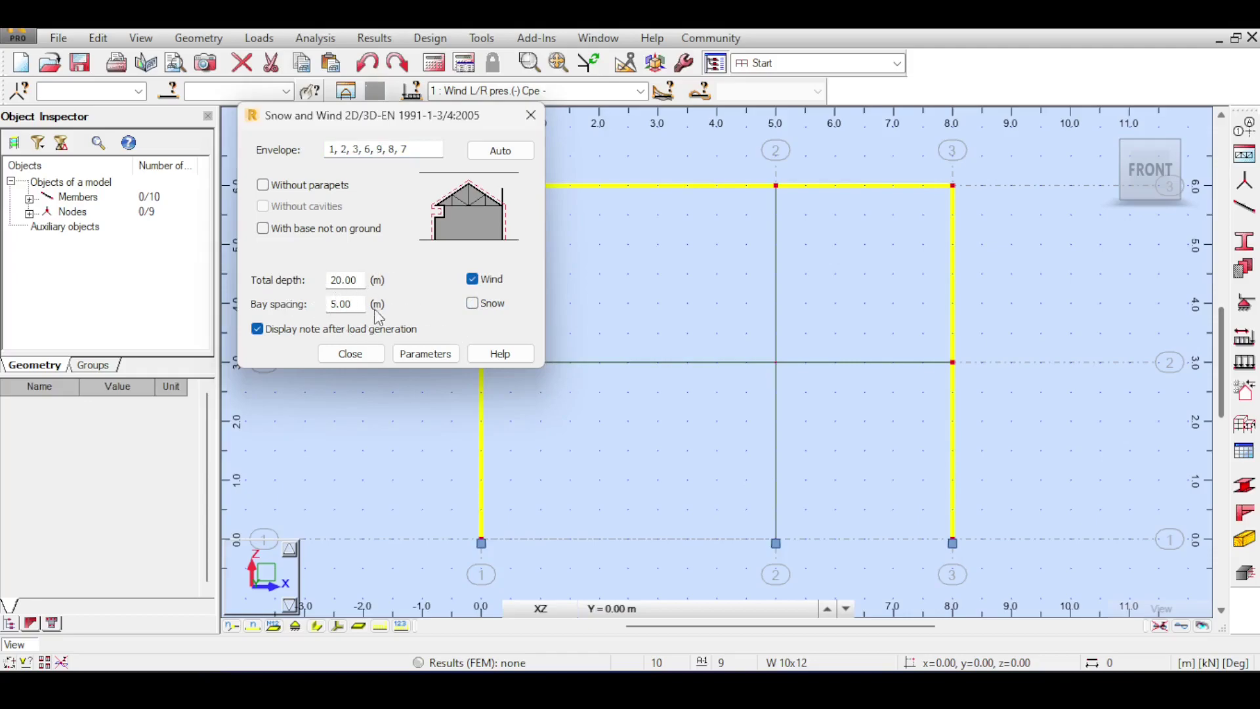
pyautogui.click(416, 353)
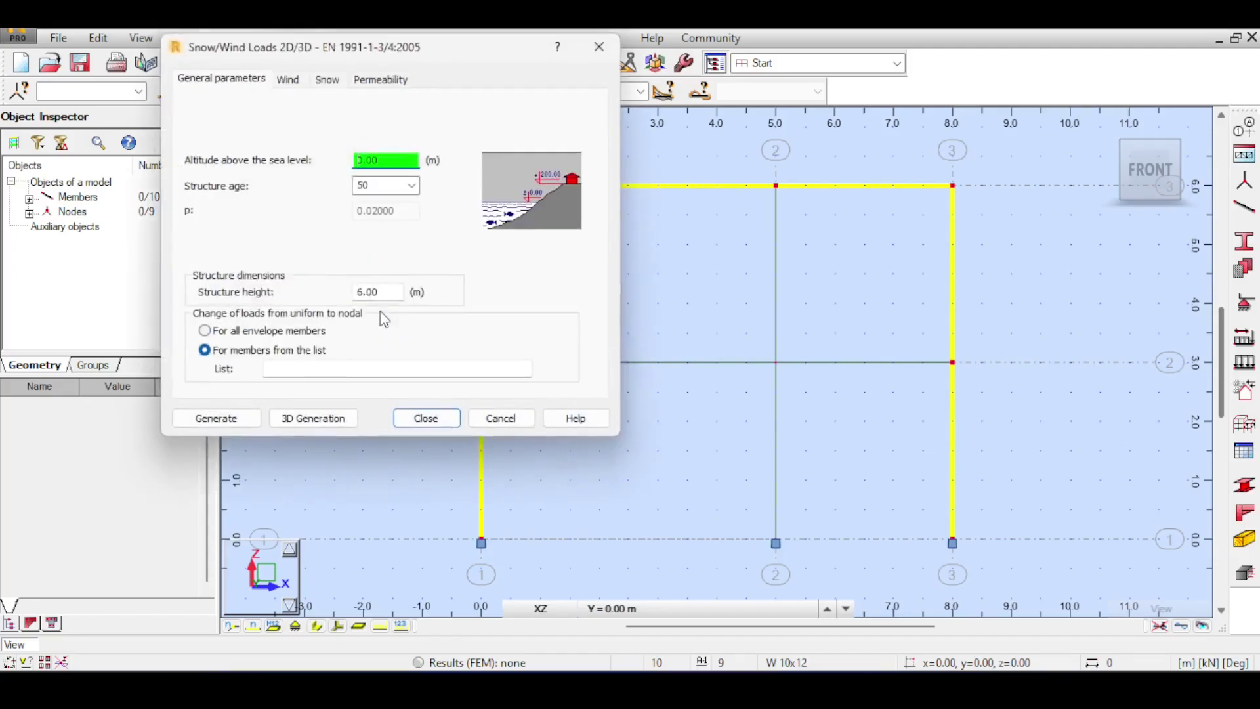
pyautogui.click(286, 80)
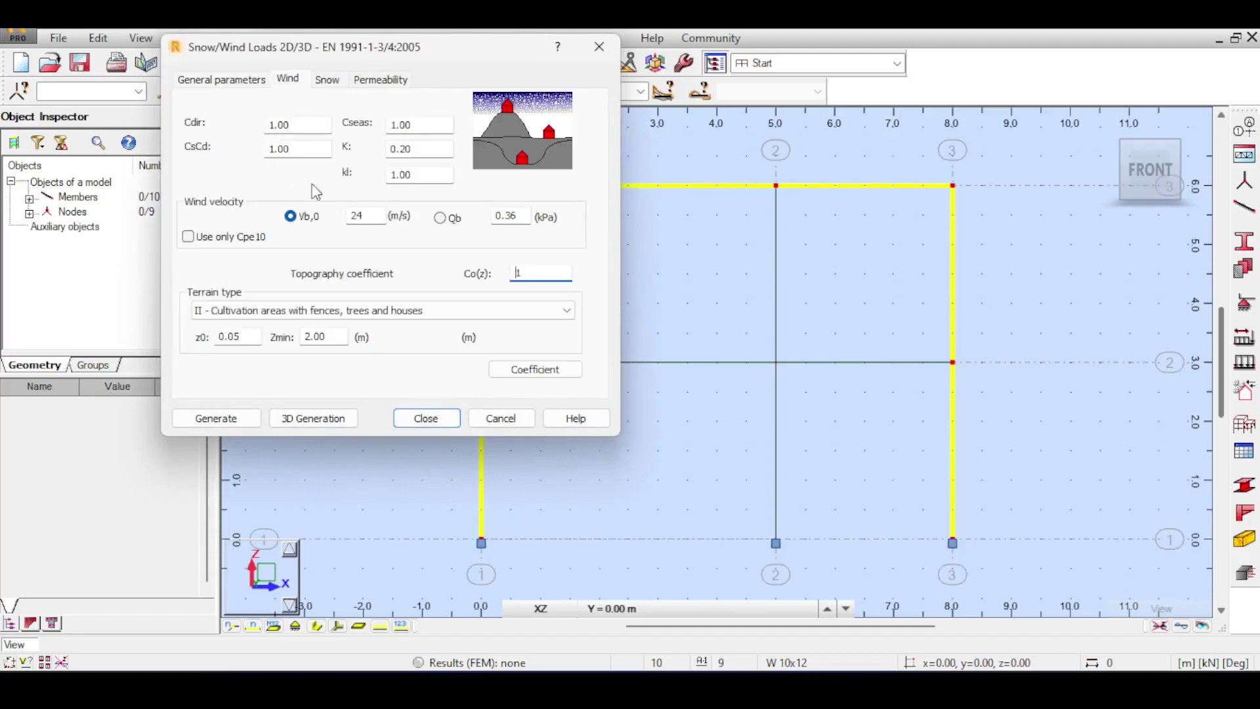
# Step: Generate the 3D structure and its wind loads from the frame, and return from the calculation notes to the model
pyautogui.click(306, 419)
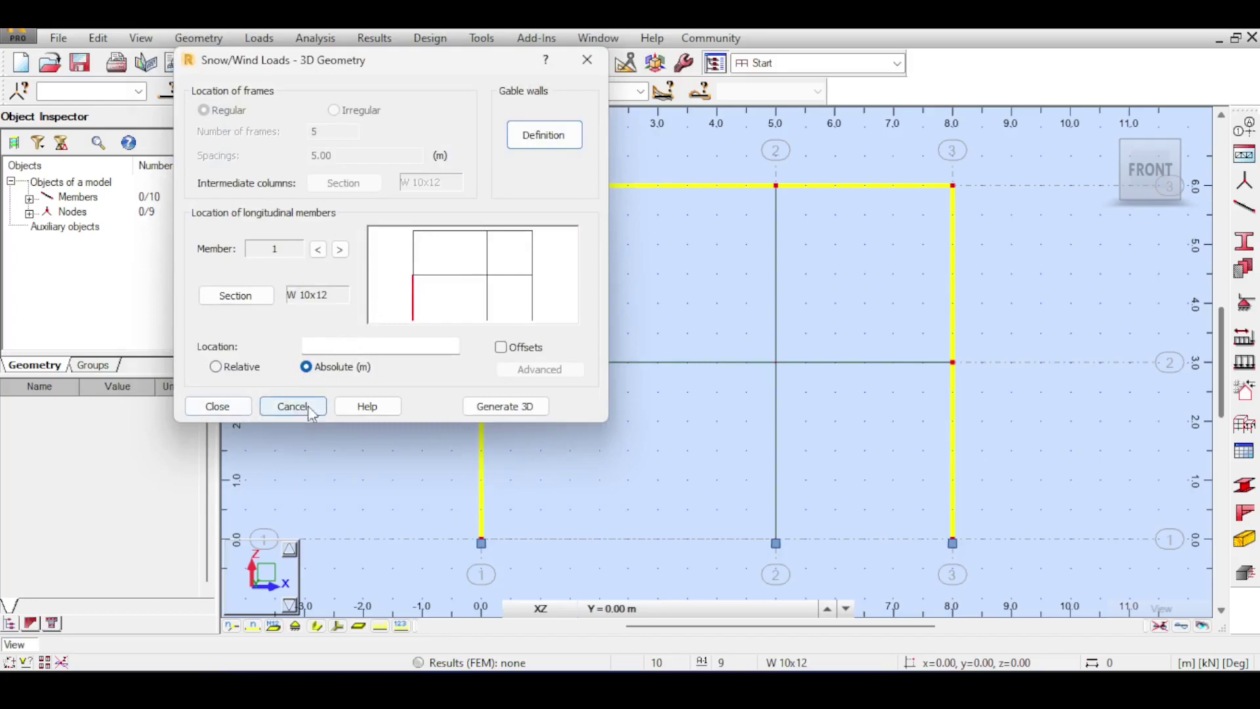
pyautogui.click(487, 408)
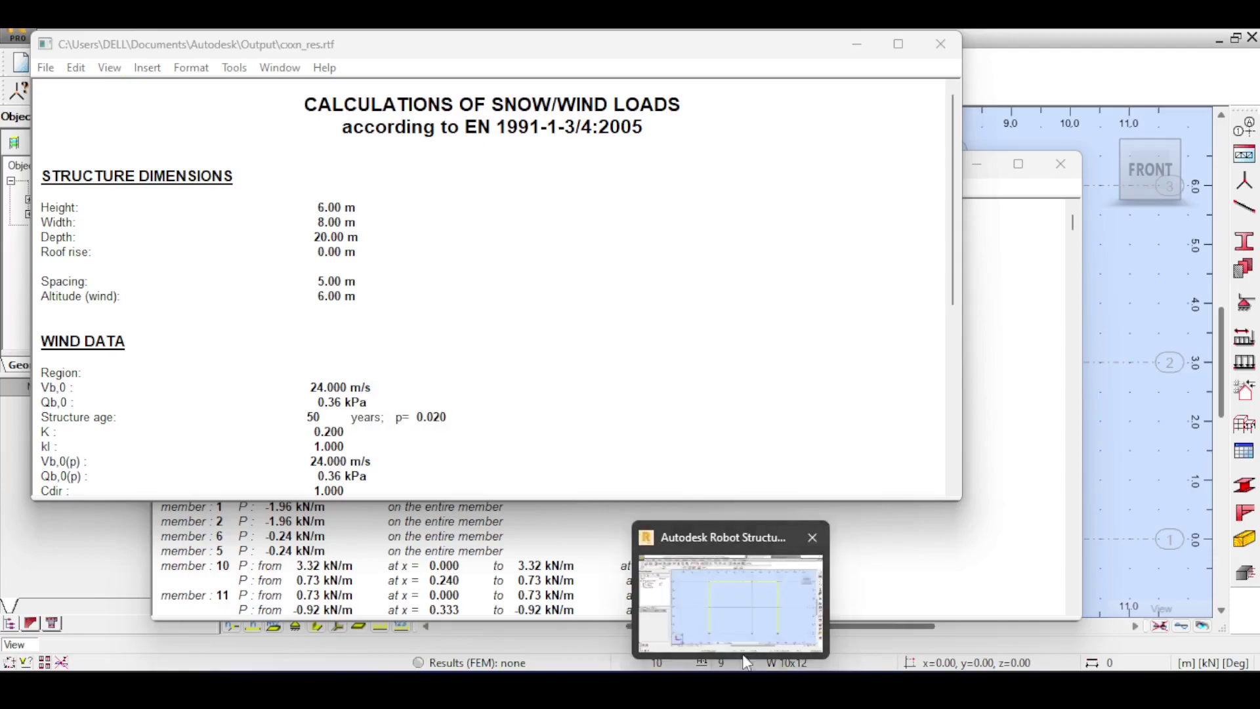
pyautogui.click(788, 591)
pyautogui.scroll(-2, 869, 212)
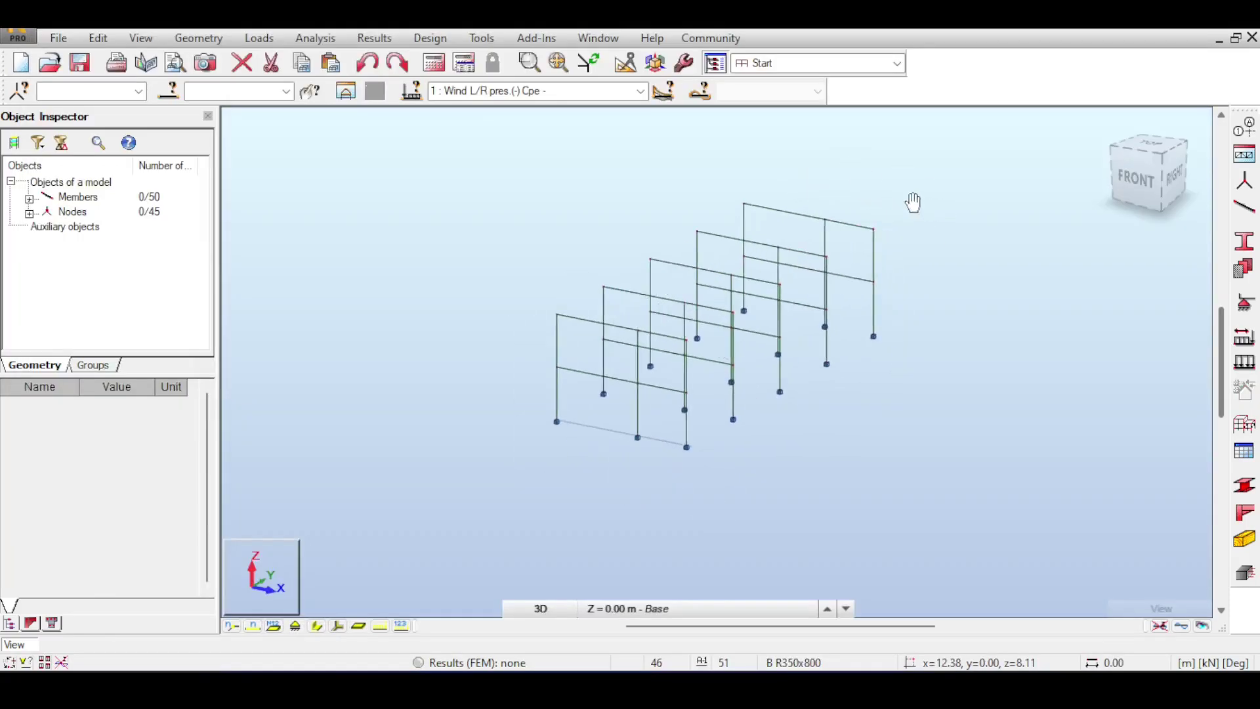
# Step: Add longitudinal simple members with section W 10x12 connecting the frames at both storey levels
pyautogui.rightClick(928, 214)
pyautogui.click(940, 215)
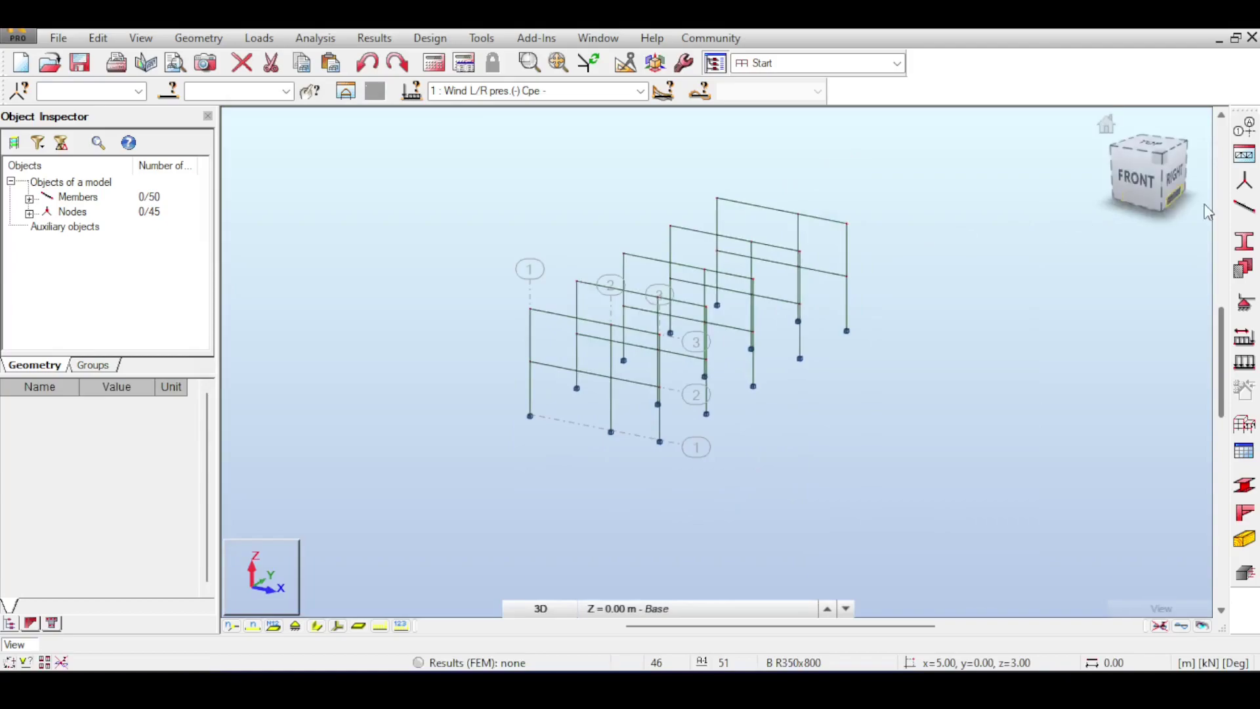
pyautogui.click(1245, 207)
pyautogui.moveTo(765, 124); pyautogui.dragTo(1004, 194)
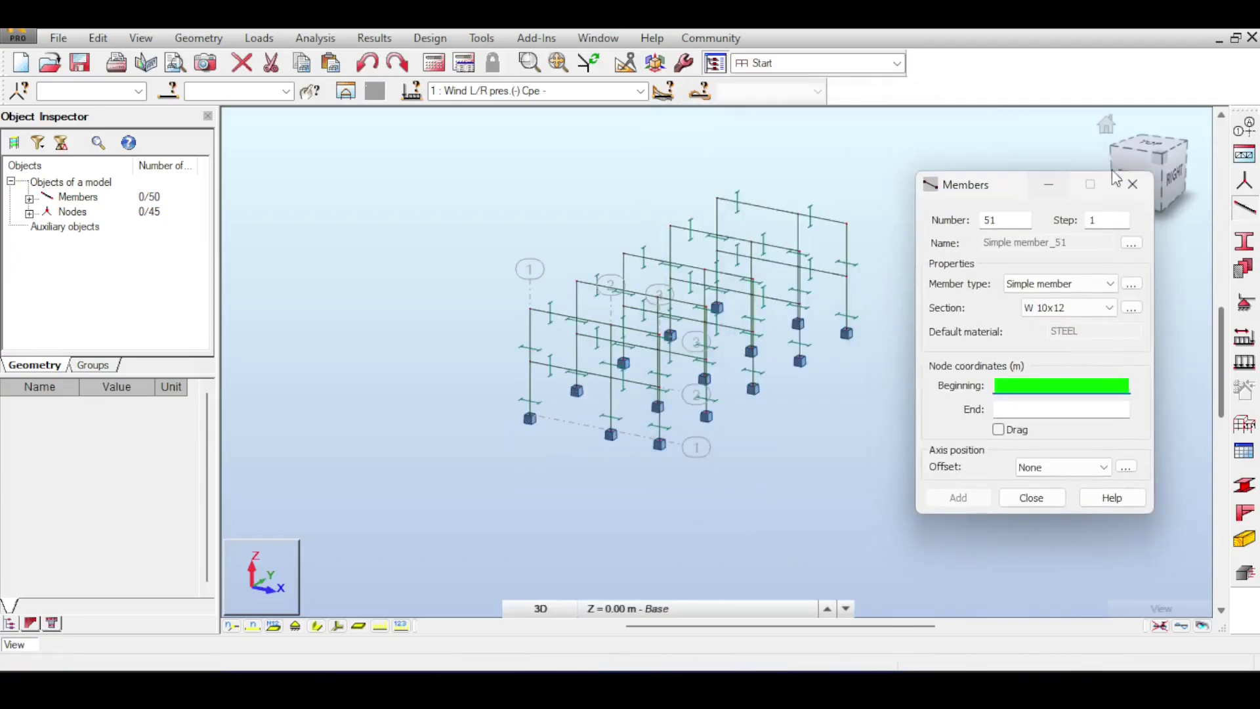
pyautogui.moveTo(683, 427); pyautogui.dragTo(711, 425, button='middle')
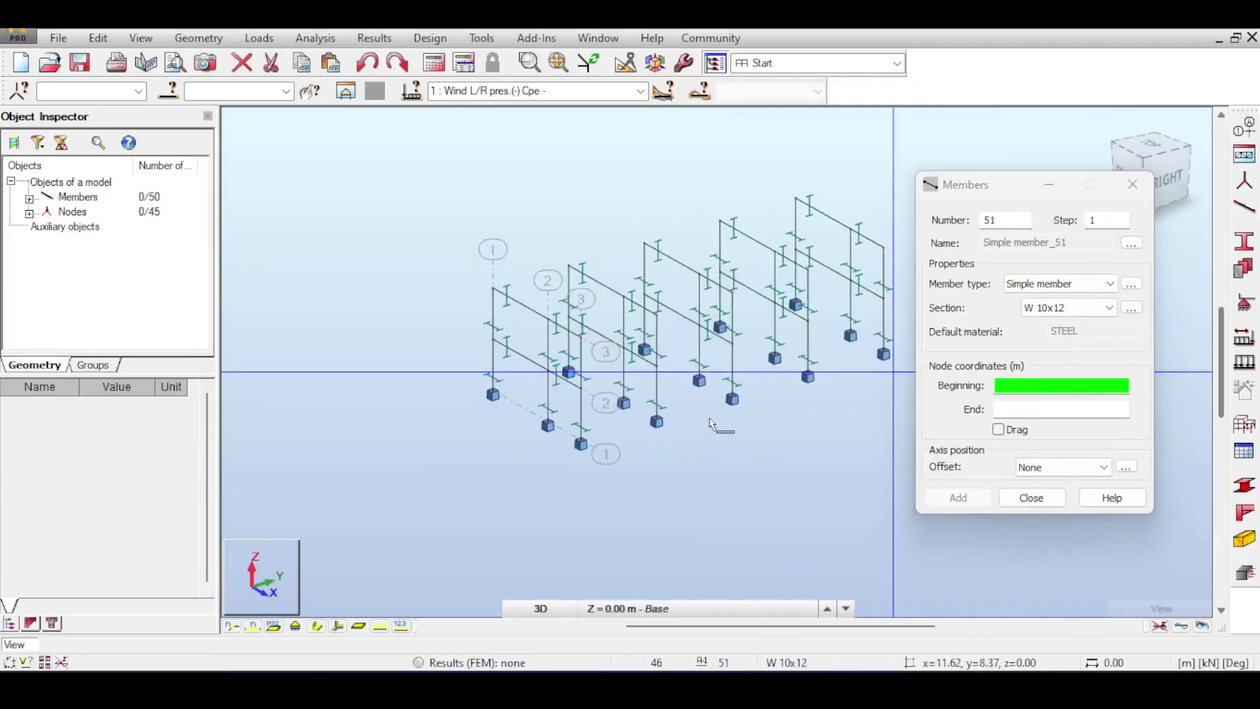
pyautogui.click(594, 393)
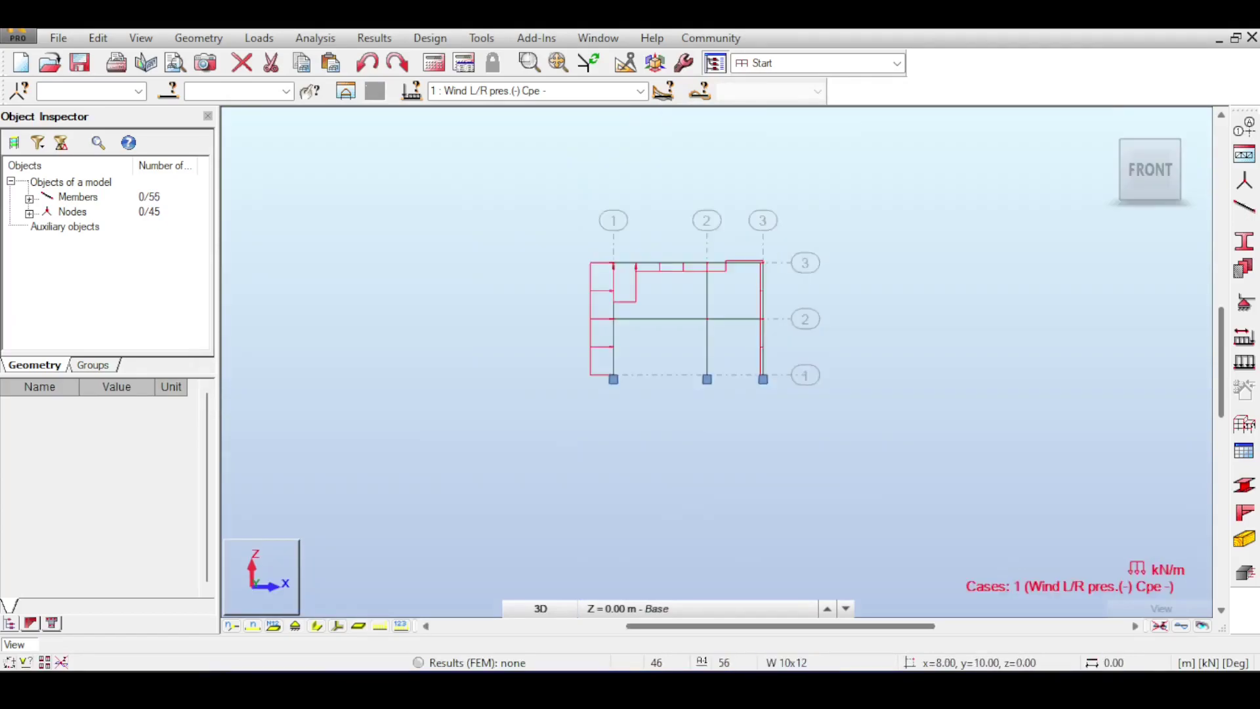
# Step: Examine the load diagram of case 1, Wind L/R pres.(-) Cpe -, on the front elevation
pyautogui.scroll(2, 721, 197)
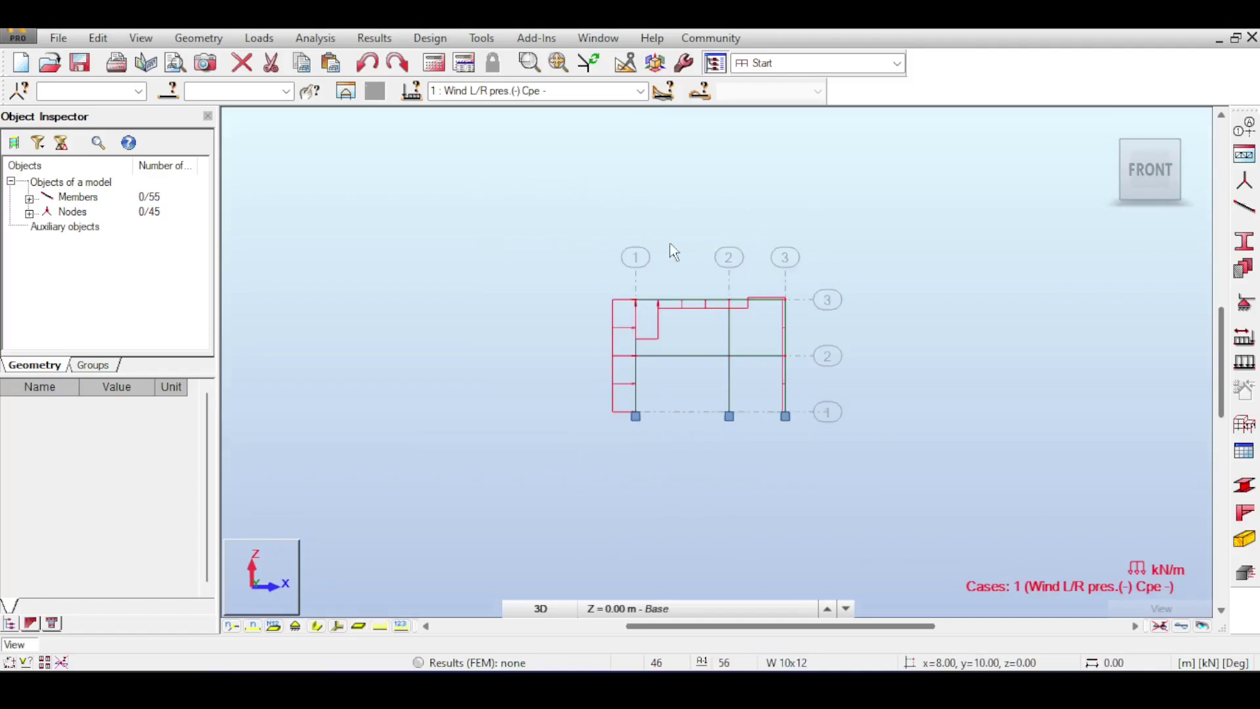
pyautogui.scroll(5, 726, 281)
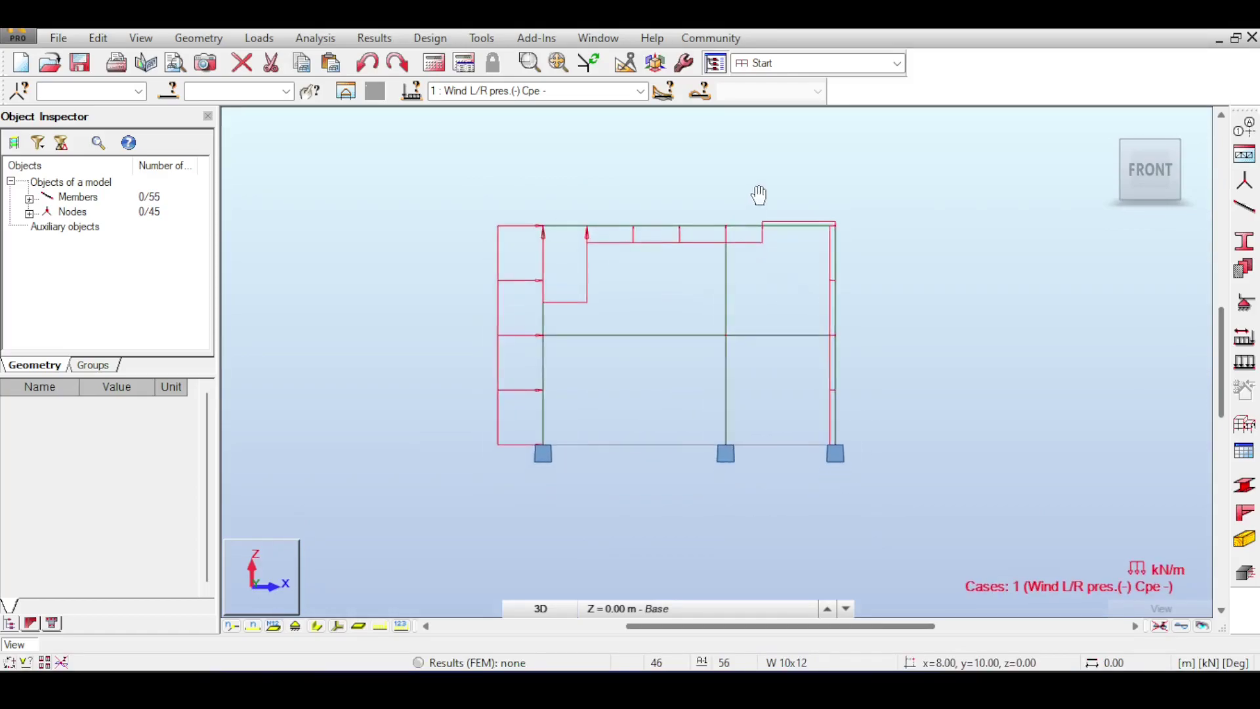
pyautogui.scroll(-2, 717, 293)
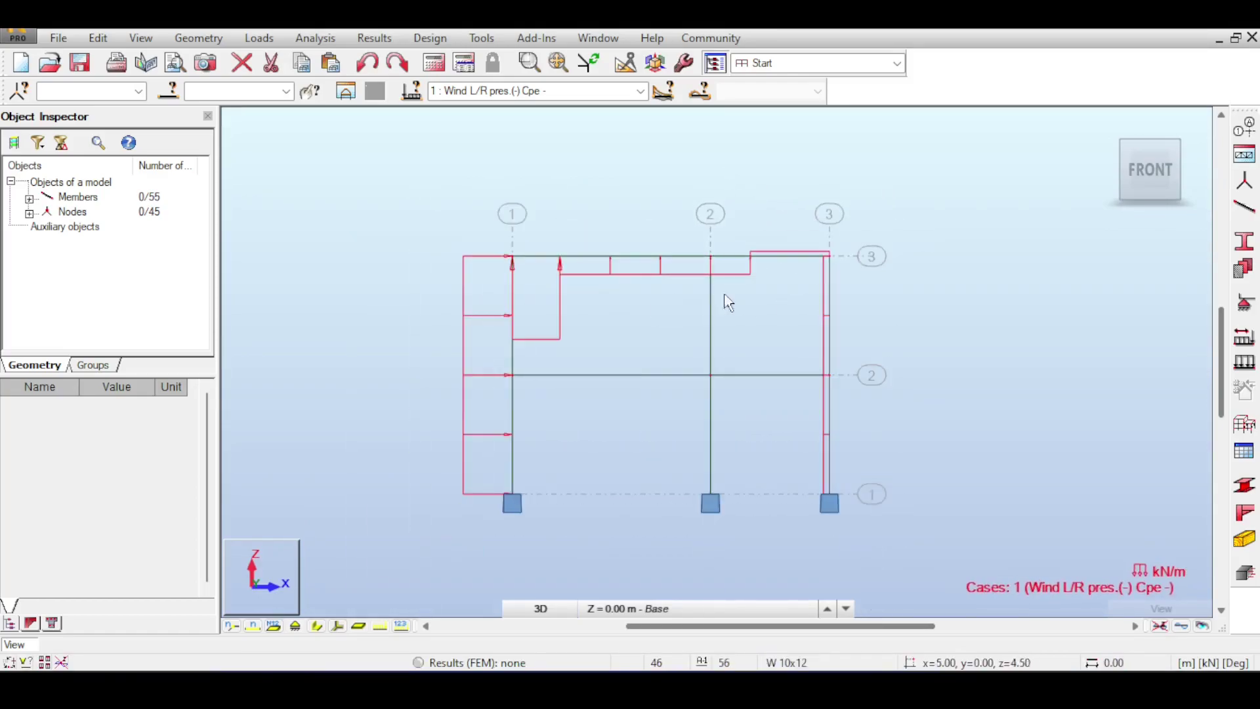
pyautogui.moveTo(751, 293); pyautogui.dragTo(715, 289, button='middle')
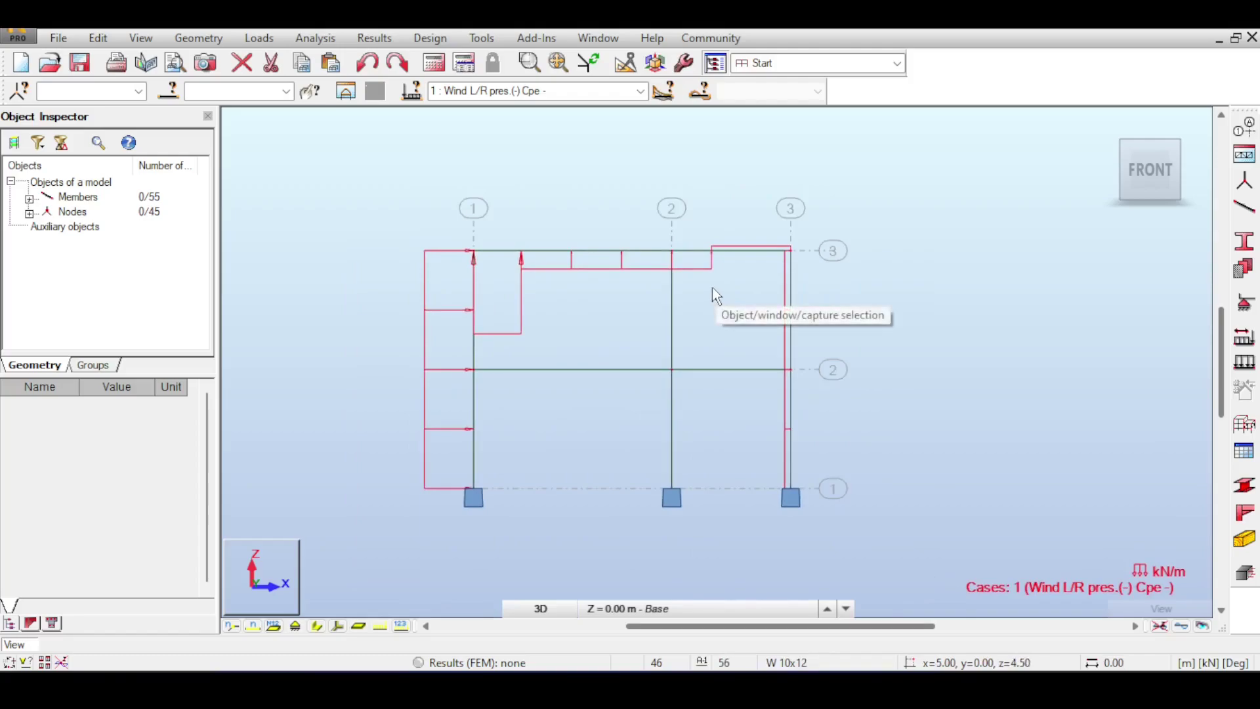
pyautogui.scroll(-1, 712, 289)
pyautogui.moveTo(712, 296); pyautogui.dragTo(669, 297, button='middle')
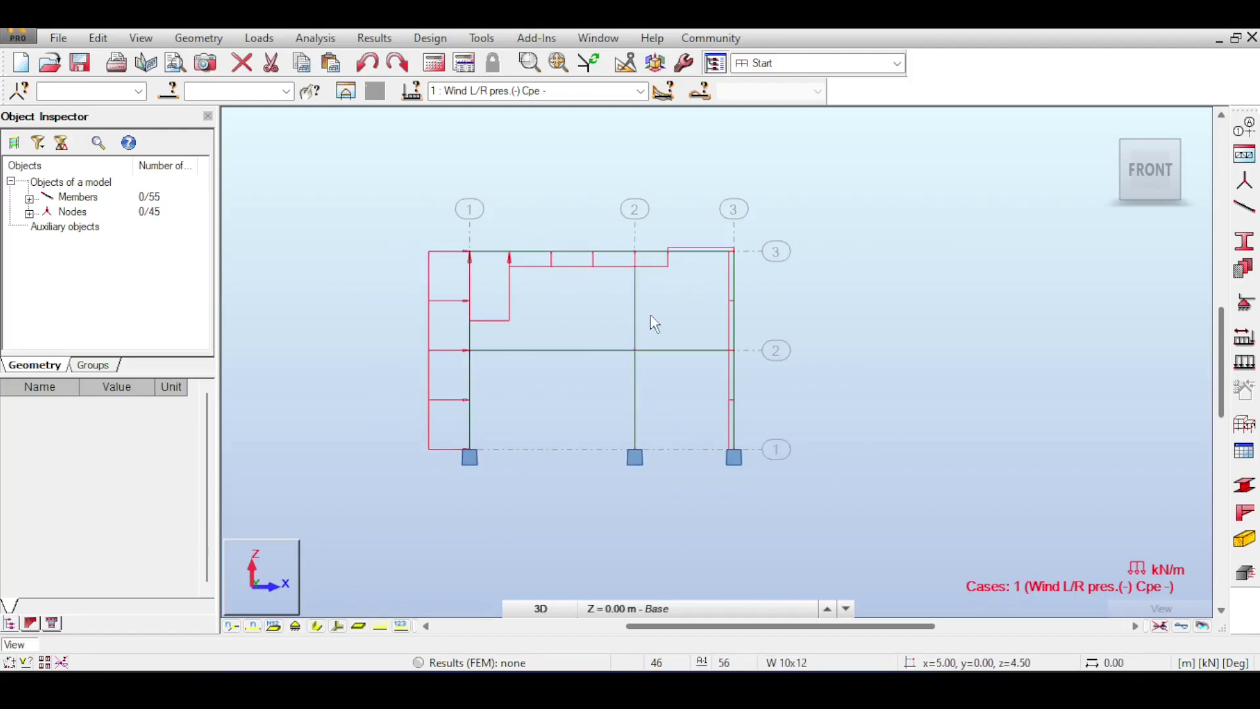
# Step: Display wind load cases 4, Wind L/R pres.(+) Cpe +, and 2, Wind L/R pres.(-) Cpe +, and hide the load symbols
pyautogui.click(641, 92)
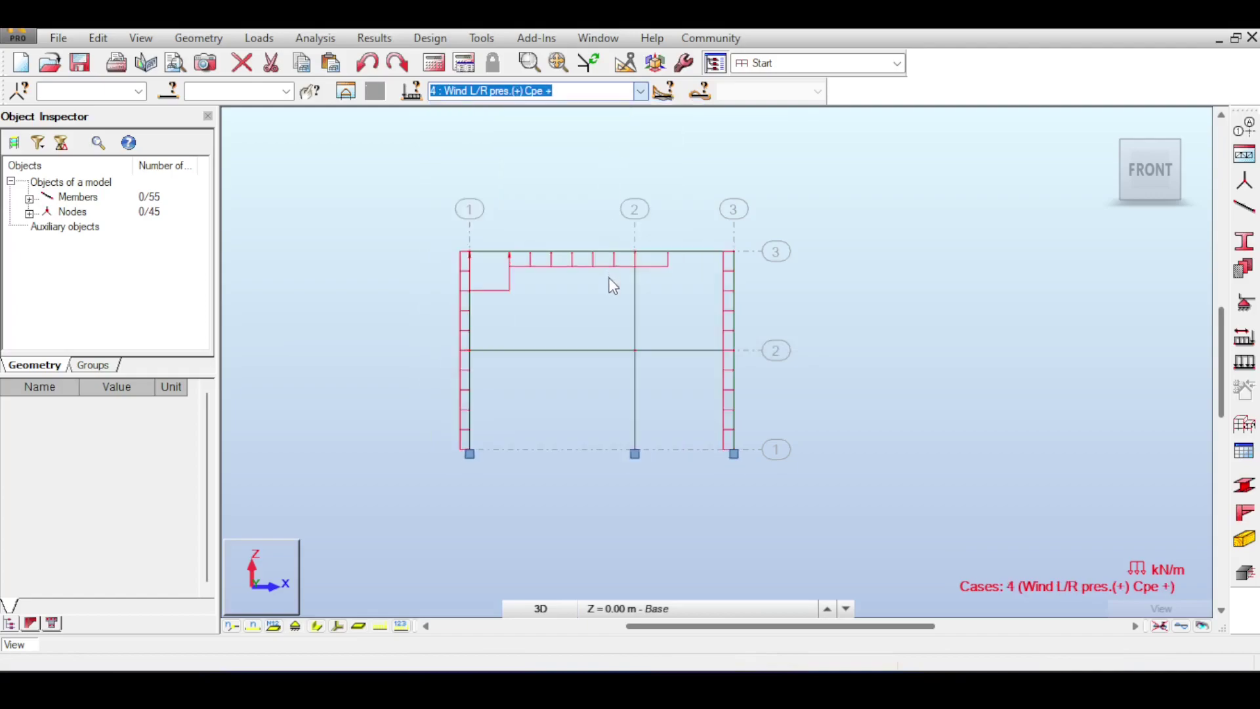
pyautogui.scroll(-1, 603, 94)
pyautogui.scroll(2, 603, 94)
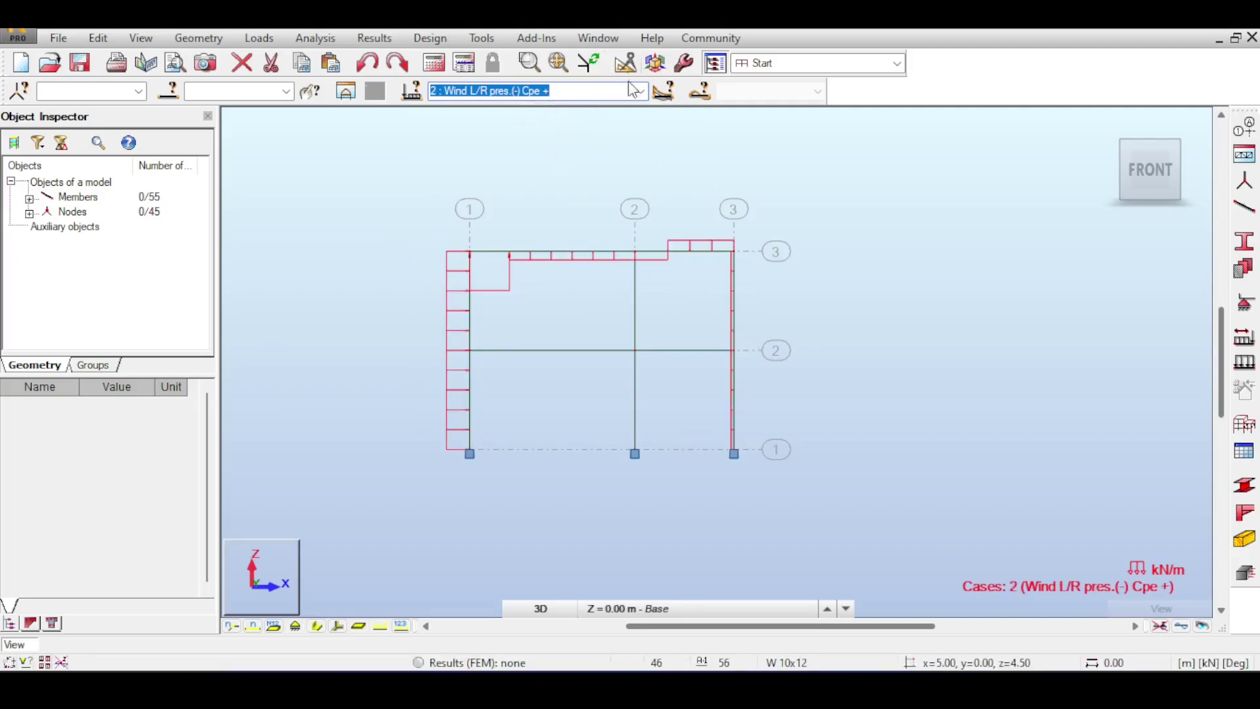
pyautogui.click(382, 628)
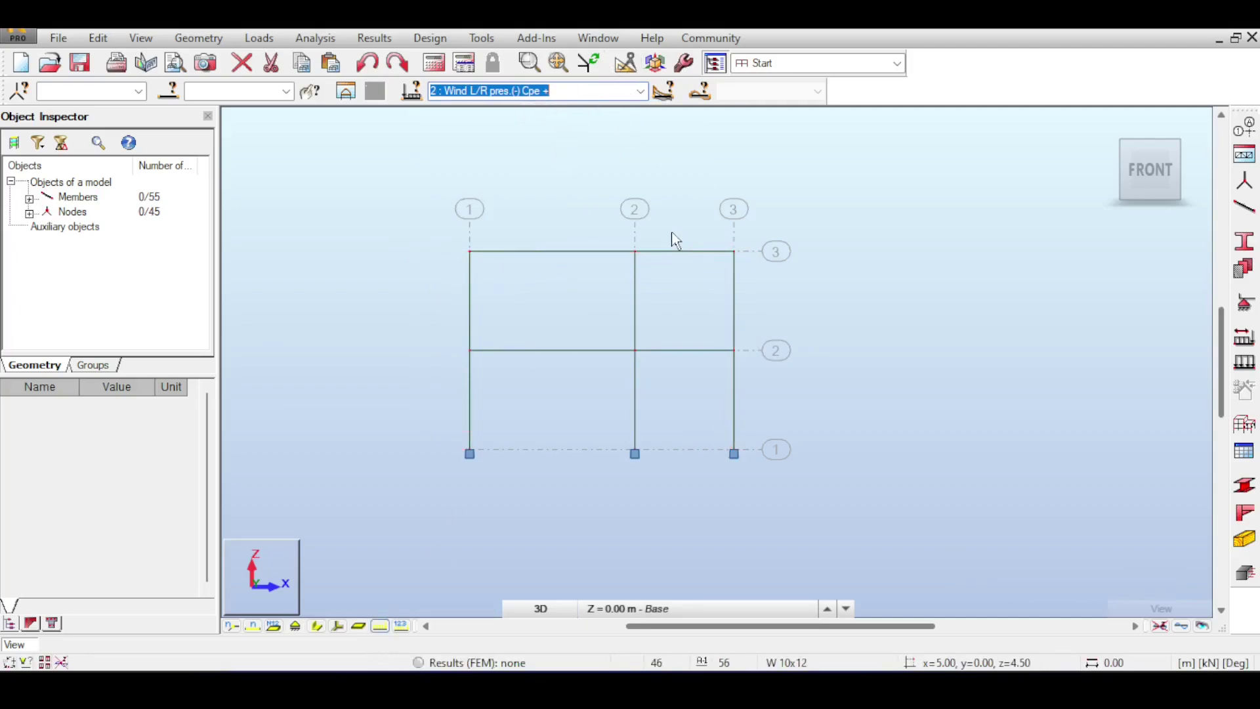
# Step: Examine the connected 3D frame structure, alternating between the front elevation and the 3D home view
pyautogui.moveTo(1116, 131); pyautogui.dragTo(735, 333)
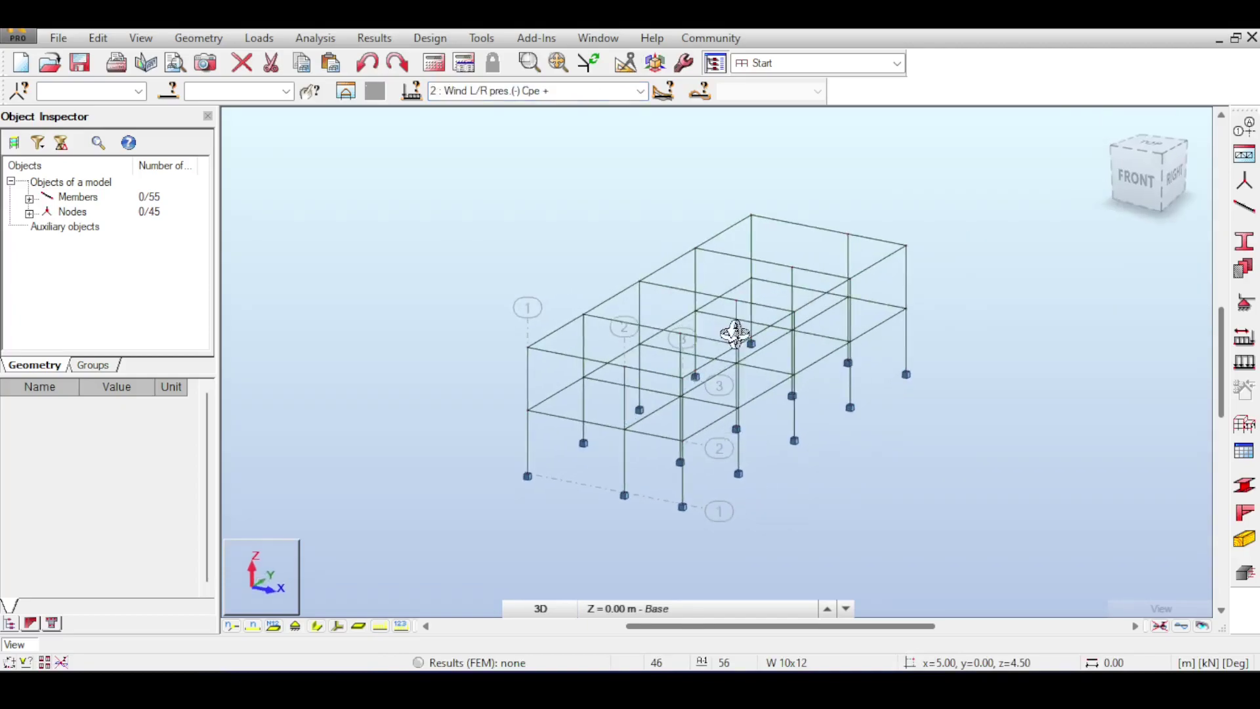
pyautogui.moveTo(735, 333); pyautogui.dragTo(714, 322, button='middle')
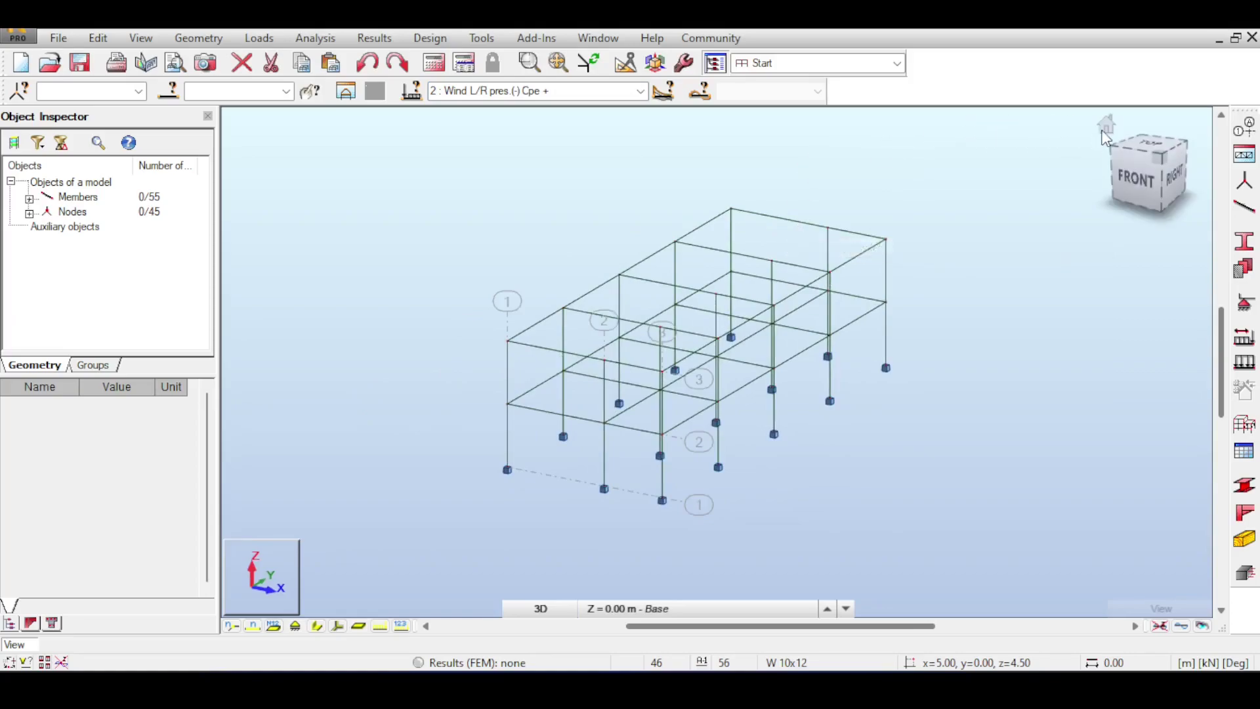
pyautogui.click(1106, 125)
pyautogui.click(1120, 175)
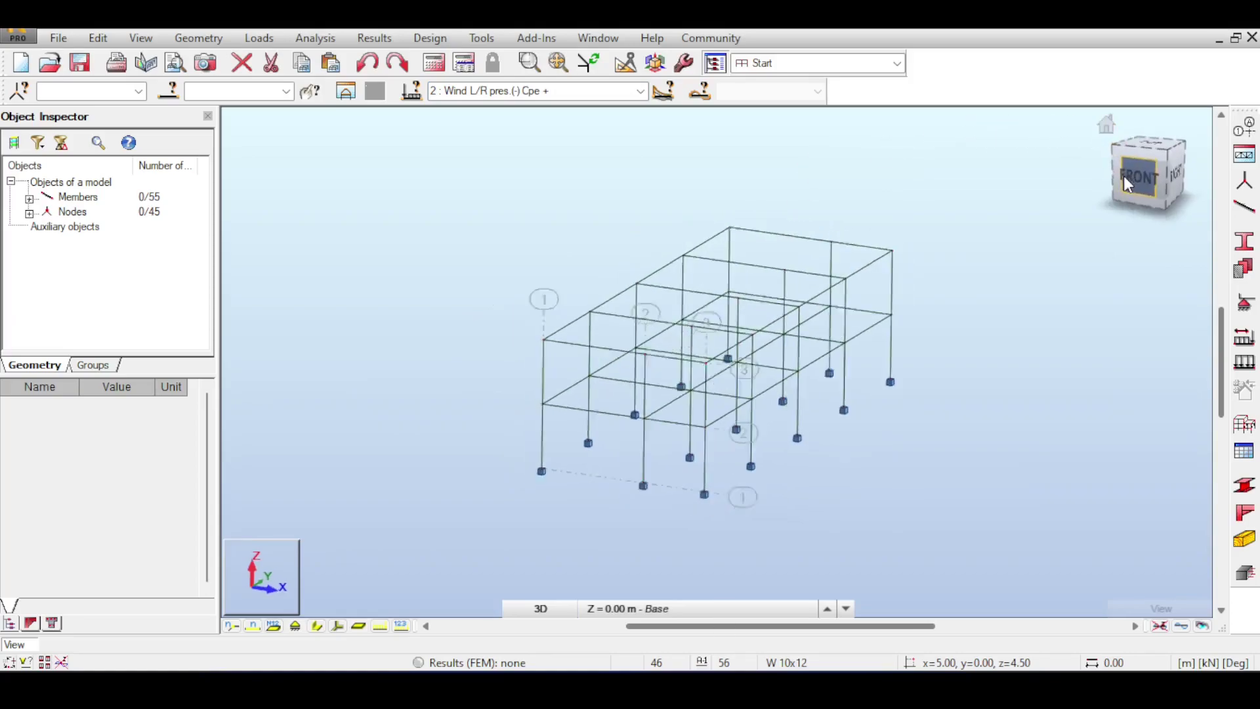
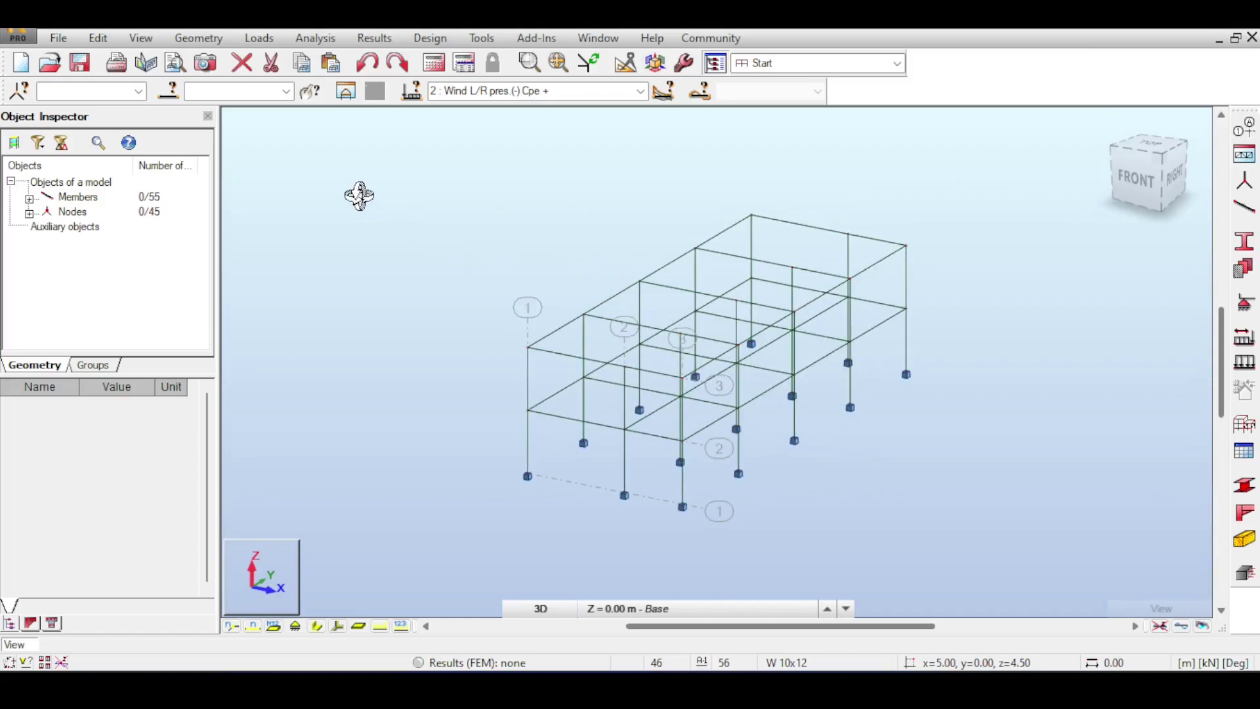
pyautogui.moveTo(363, 160)
pyautogui.mouseDown()
pyautogui.moveTo(481, 155)
pyautogui.moveTo(386, 158)
pyautogui.mouseUp()
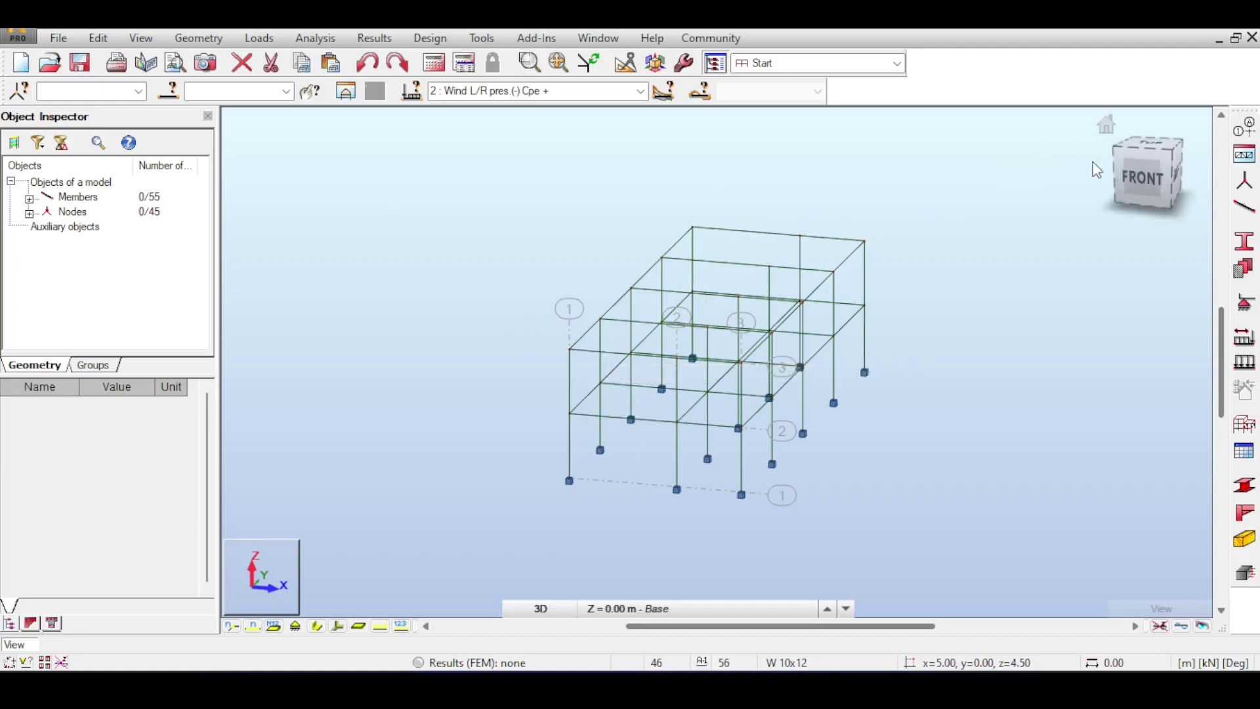
pyautogui.click(1134, 168)
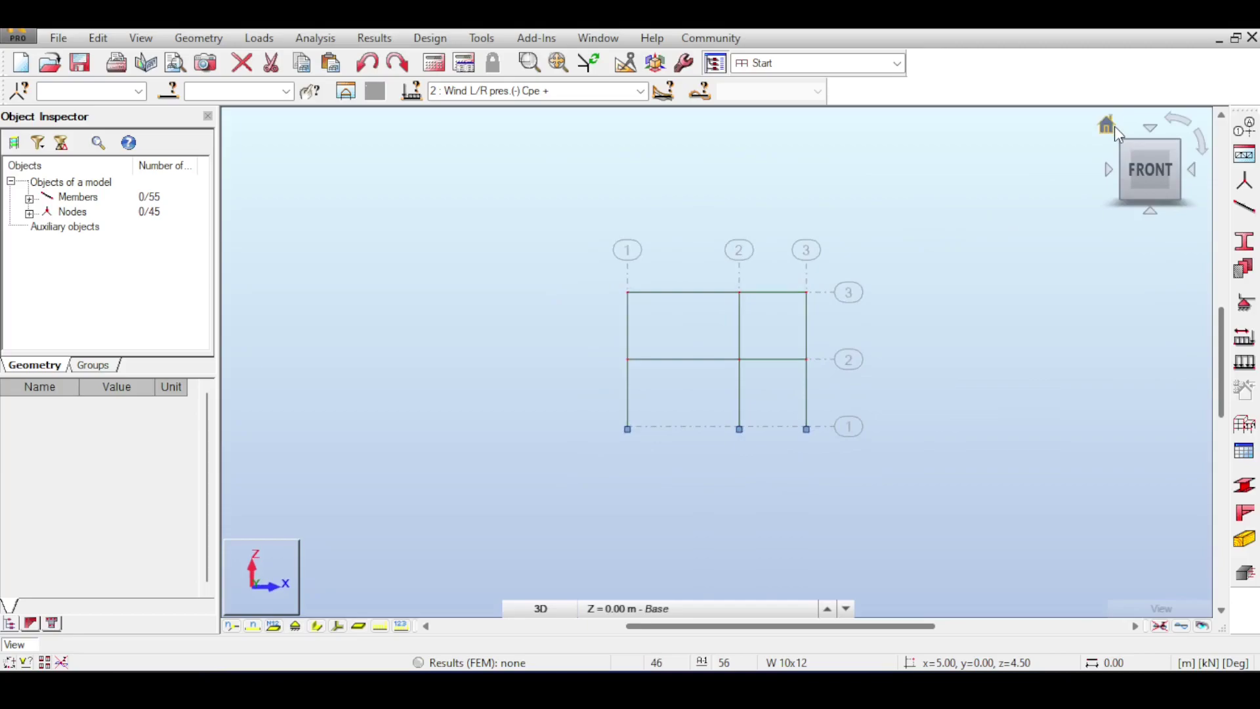
pyautogui.click(1109, 124)
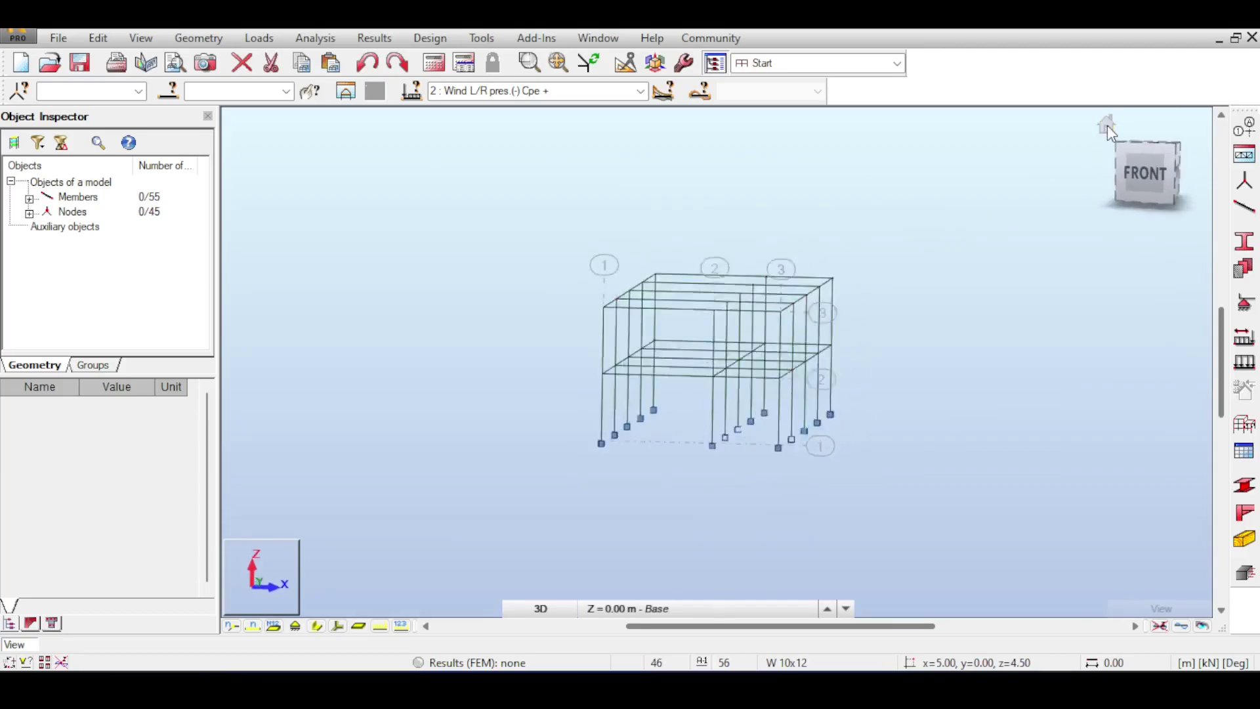
pyautogui.click(1139, 174)
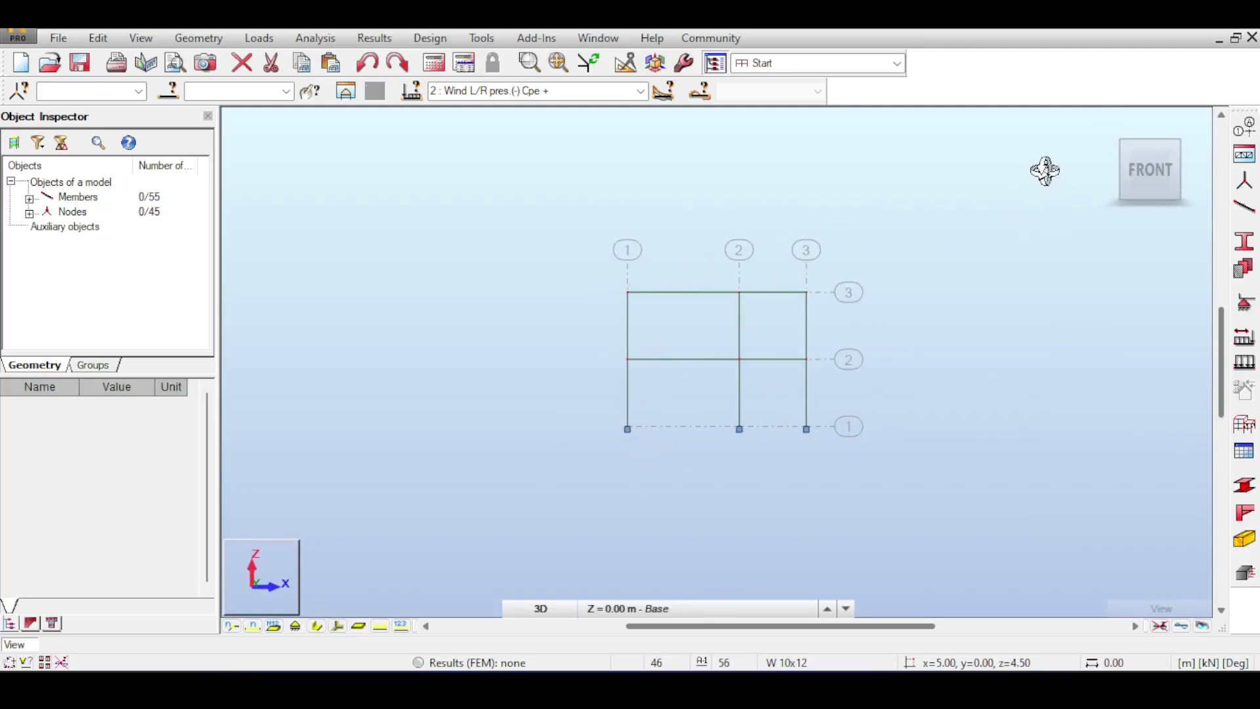
pyautogui.moveTo(1116, 128)
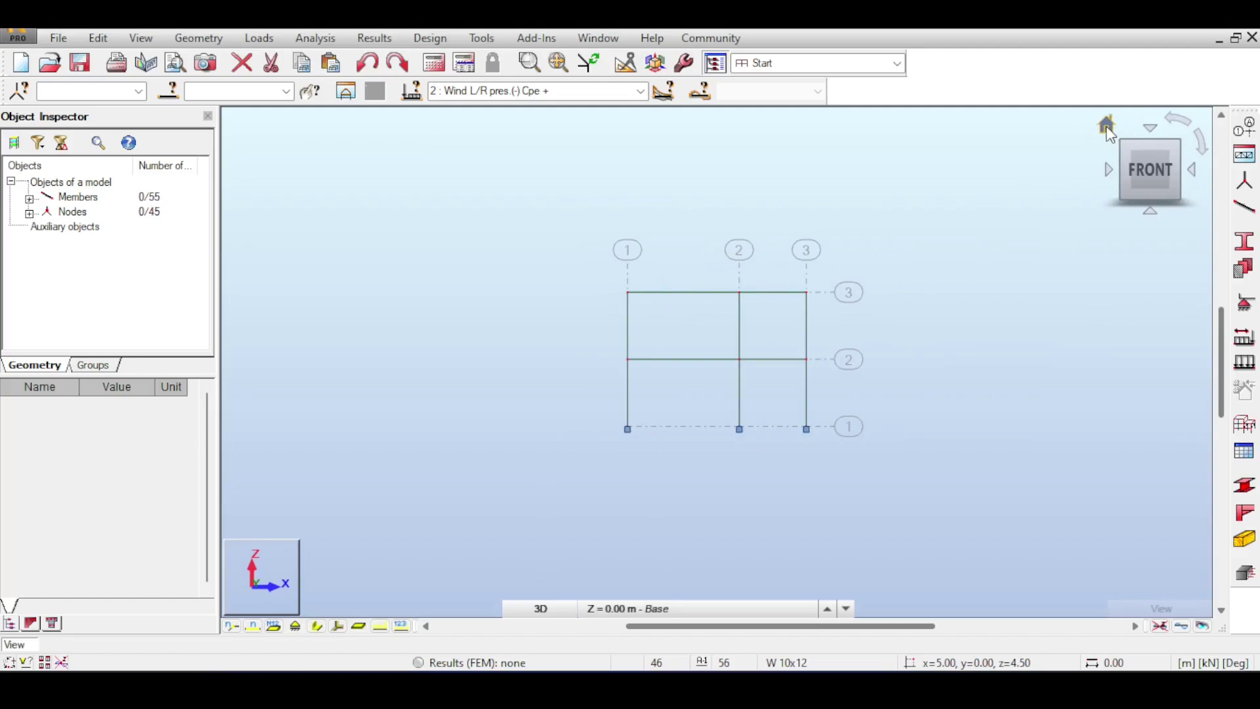
pyautogui.click(1108, 126)
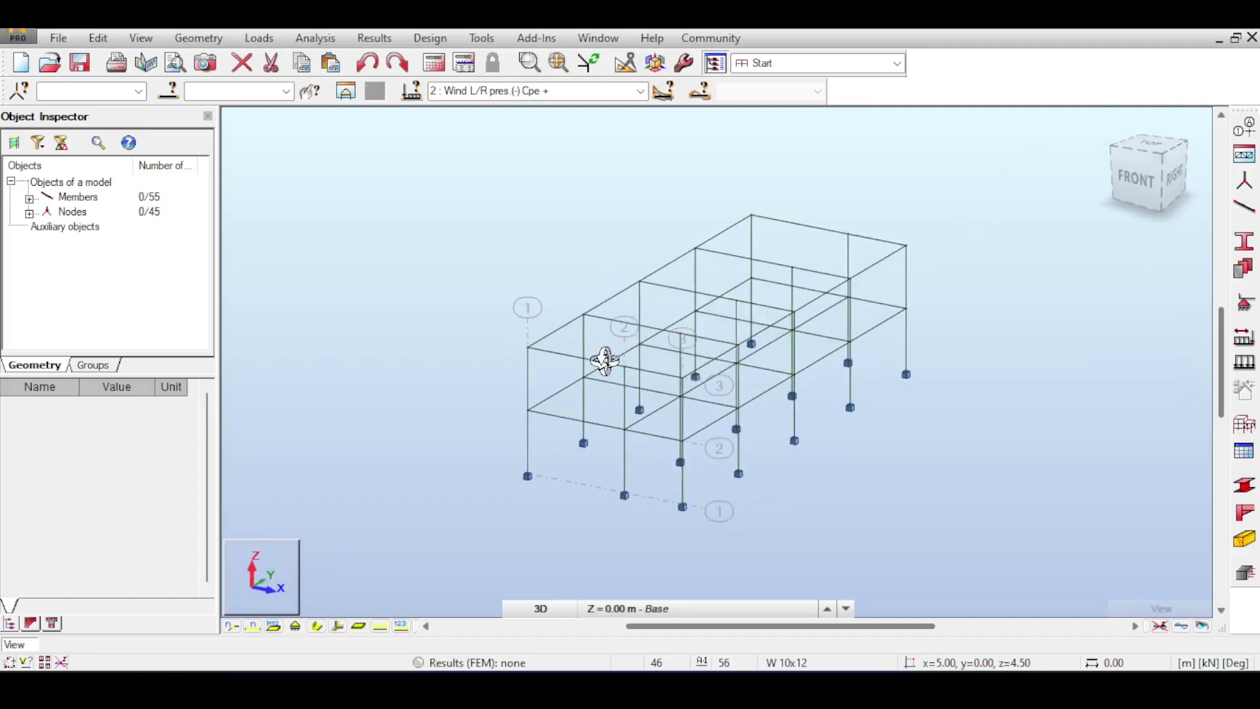
pyautogui.click(1133, 191)
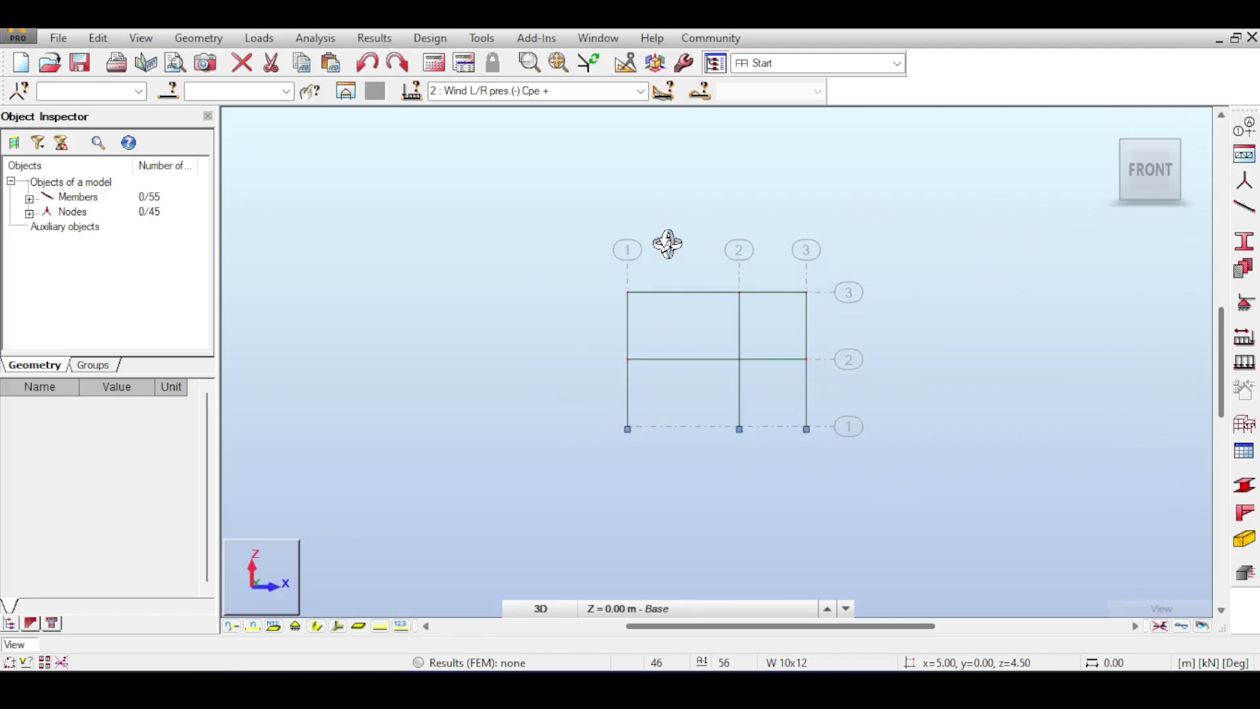
pyautogui.click(1108, 126)
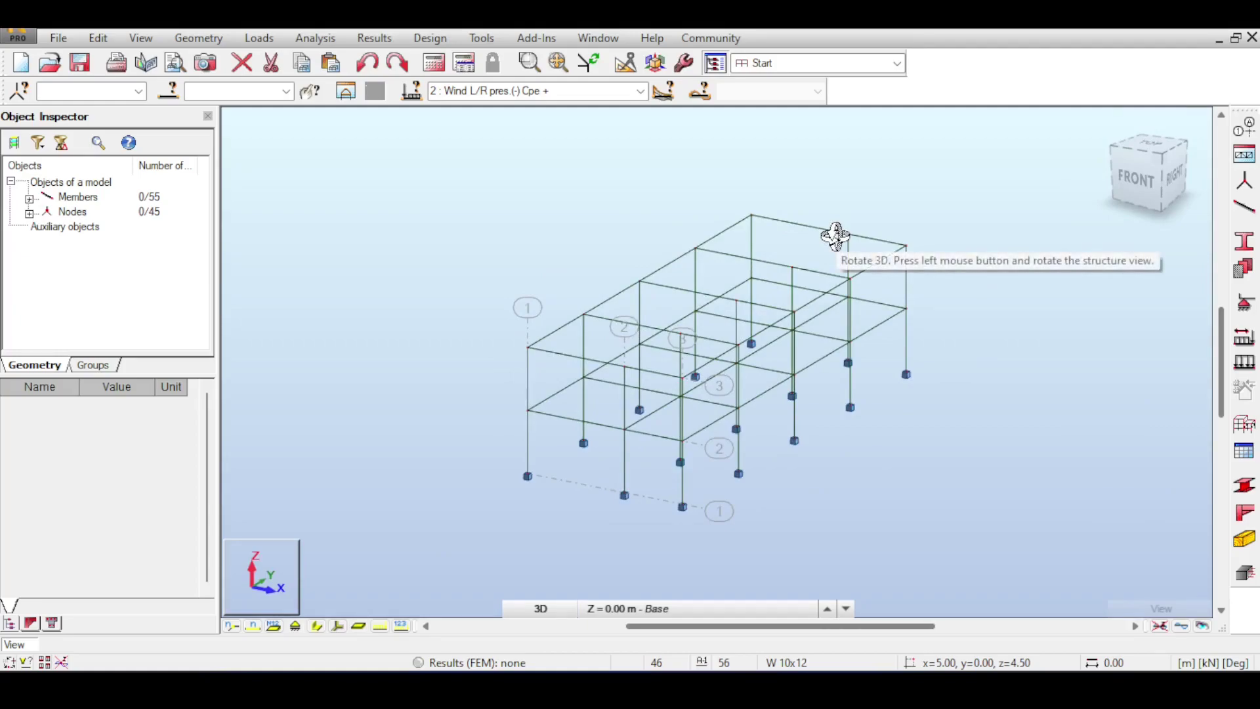
pyautogui.click(1132, 173)
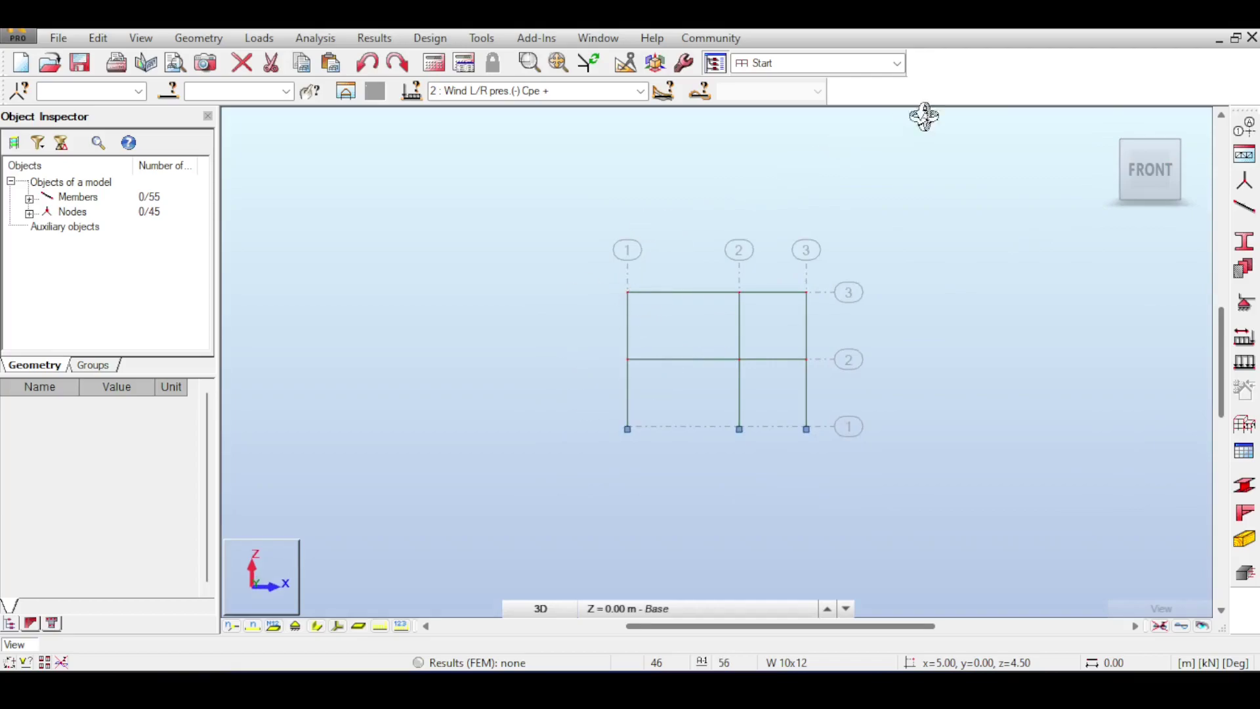
pyautogui.click(1110, 126)
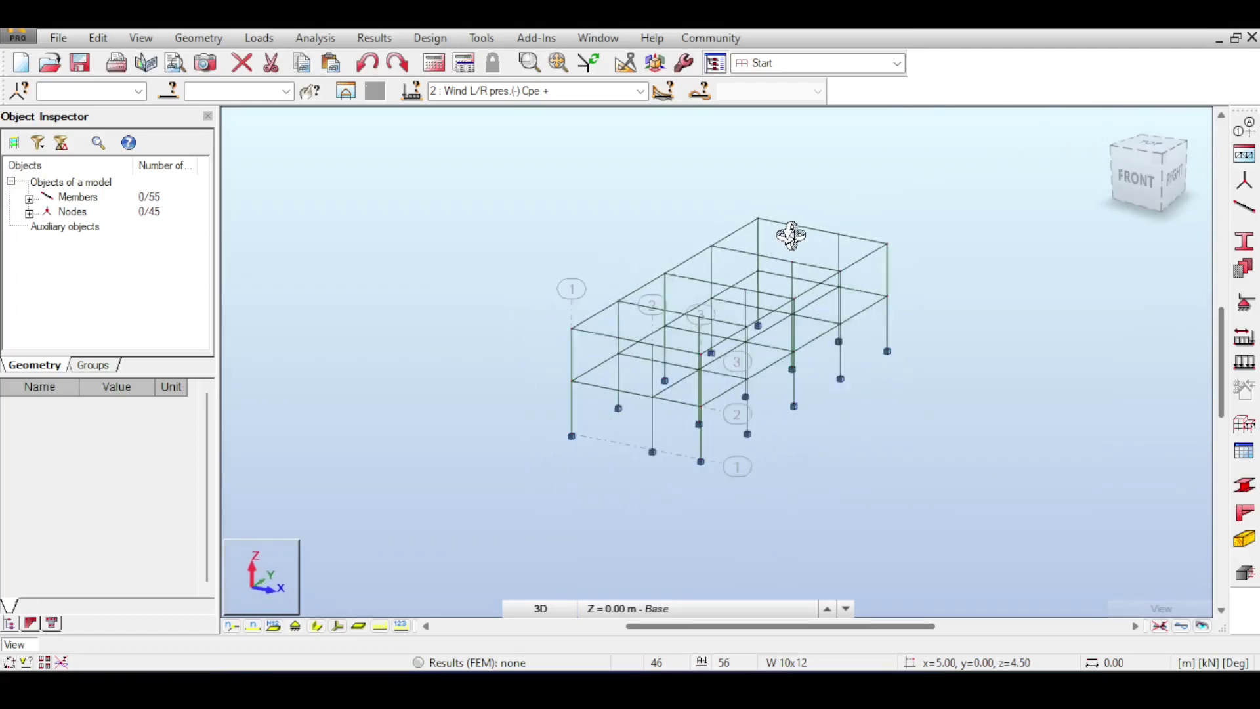
pyautogui.rightClick(683, 226)
pyautogui.click(693, 229)
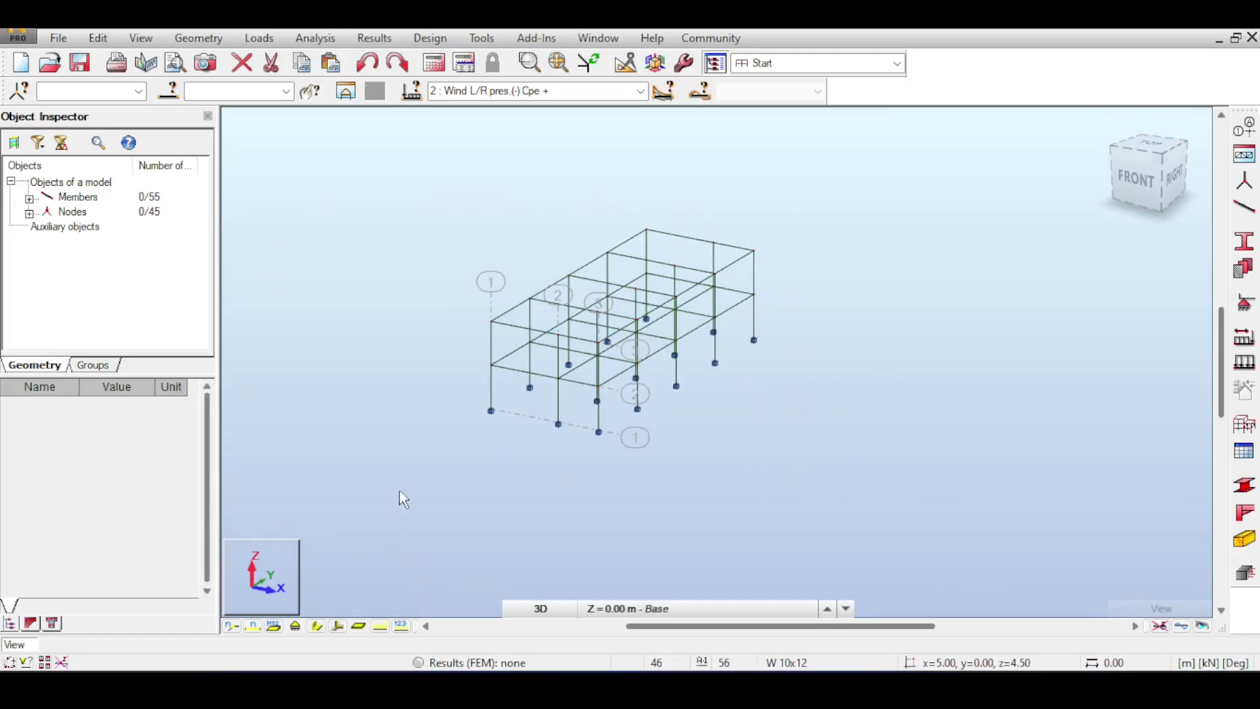
pyautogui.moveTo(428, 439); pyautogui.dragTo(489, 432, button='middle')
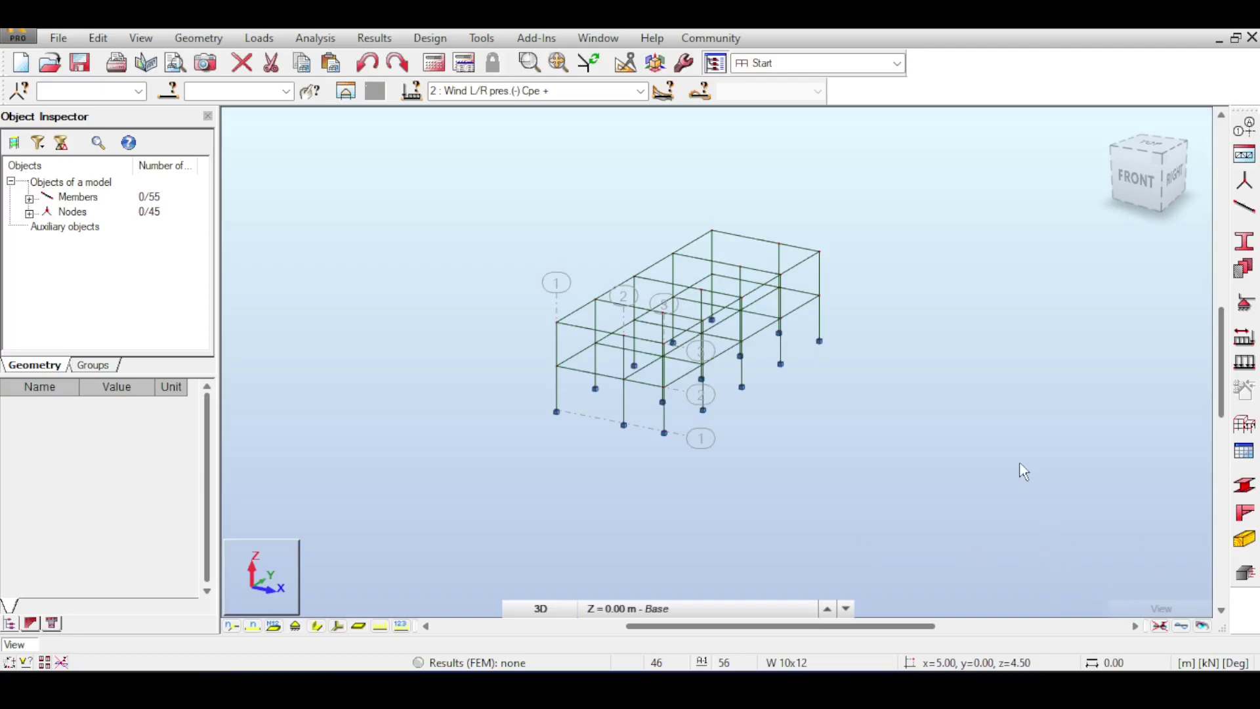
# Step: Display the structure as a rendered view with section shapes, materials, shadow and ground
pyautogui.scroll(-2, 971, 456)
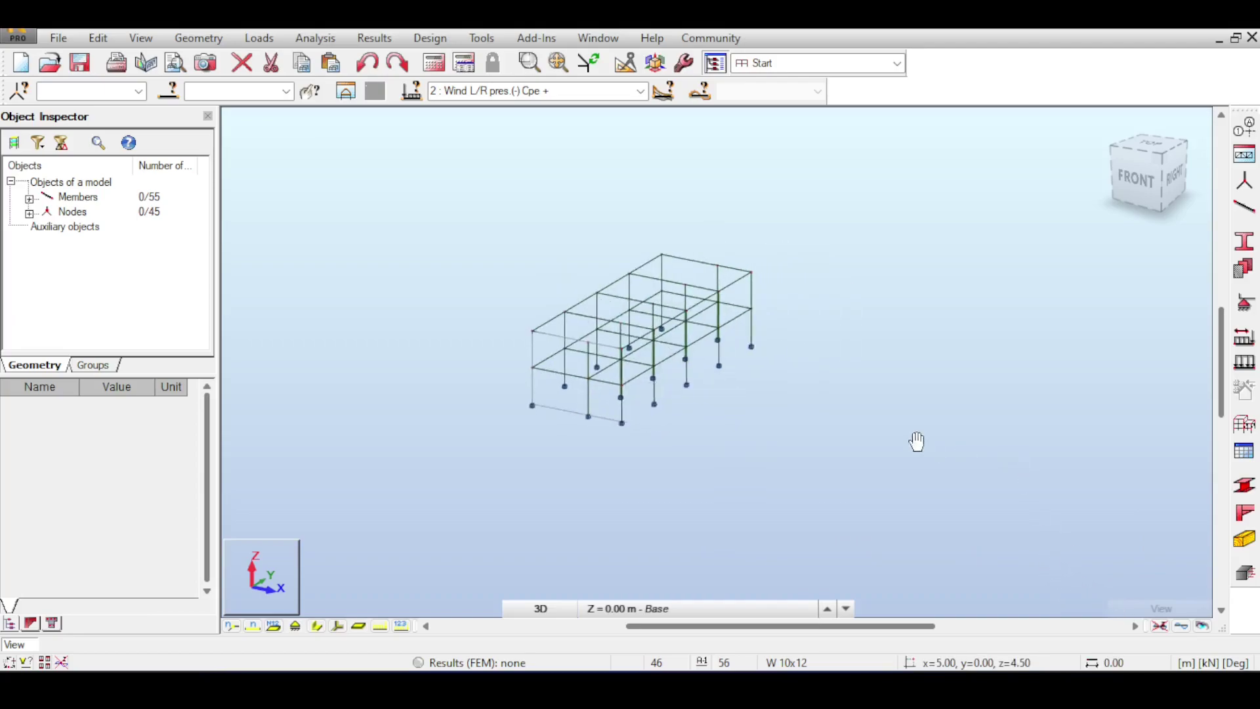
pyautogui.click(1181, 626)
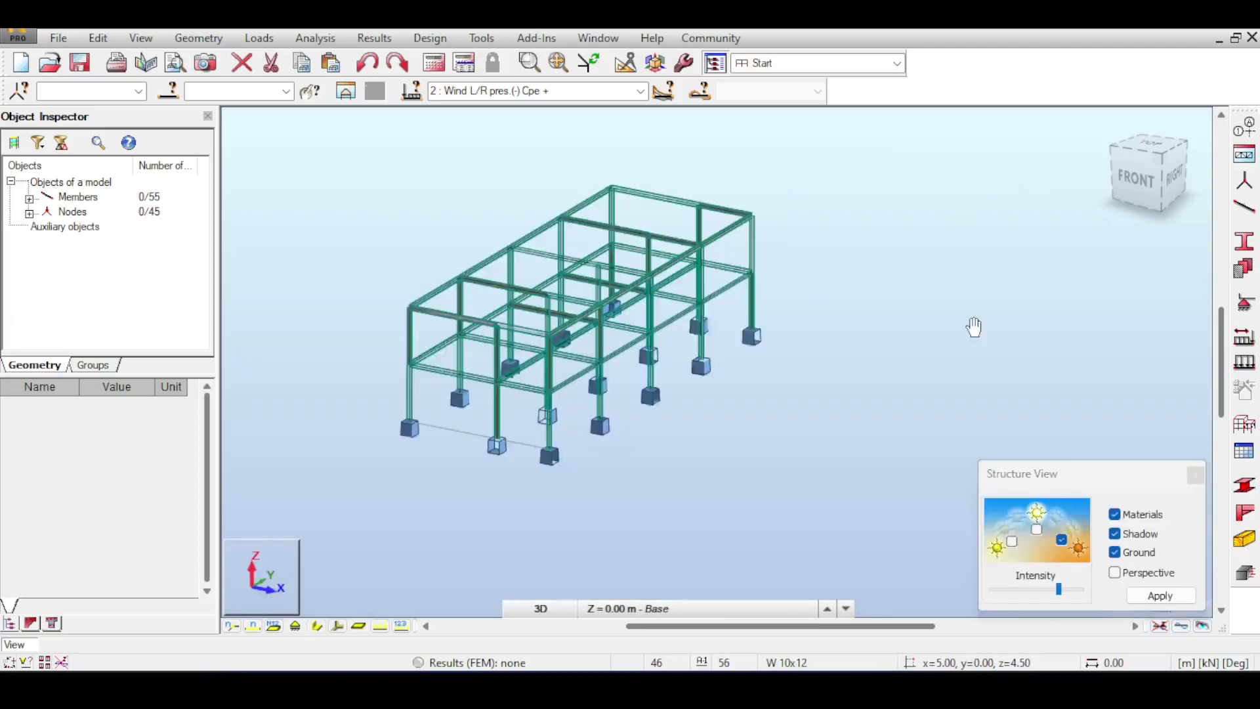
pyautogui.moveTo(975, 327); pyautogui.dragTo(1023, 341, button='middle')
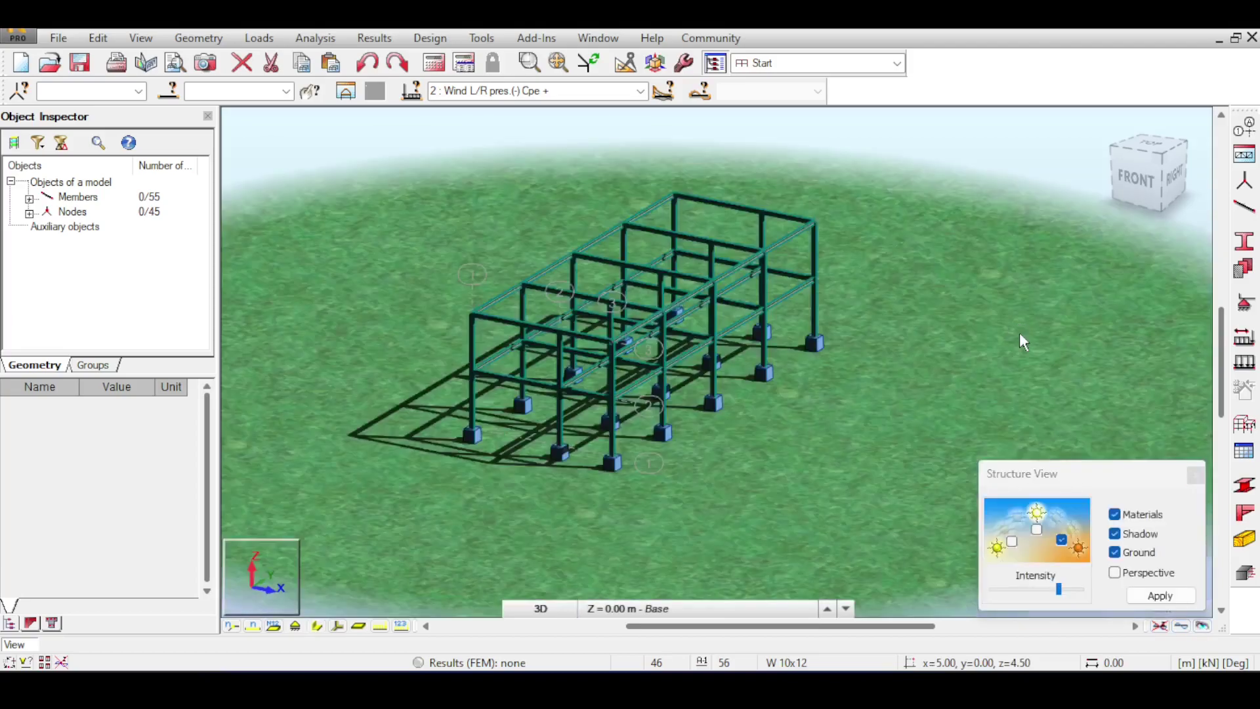
pyautogui.scroll(-1, 897, 340)
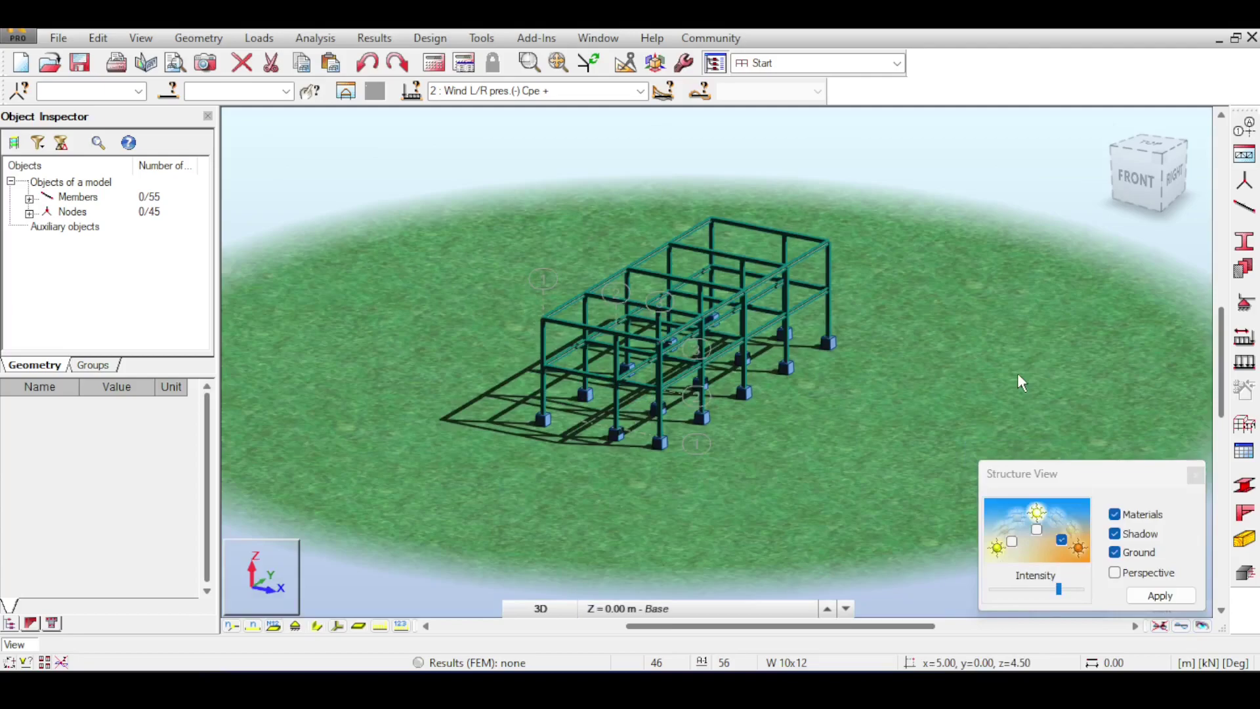